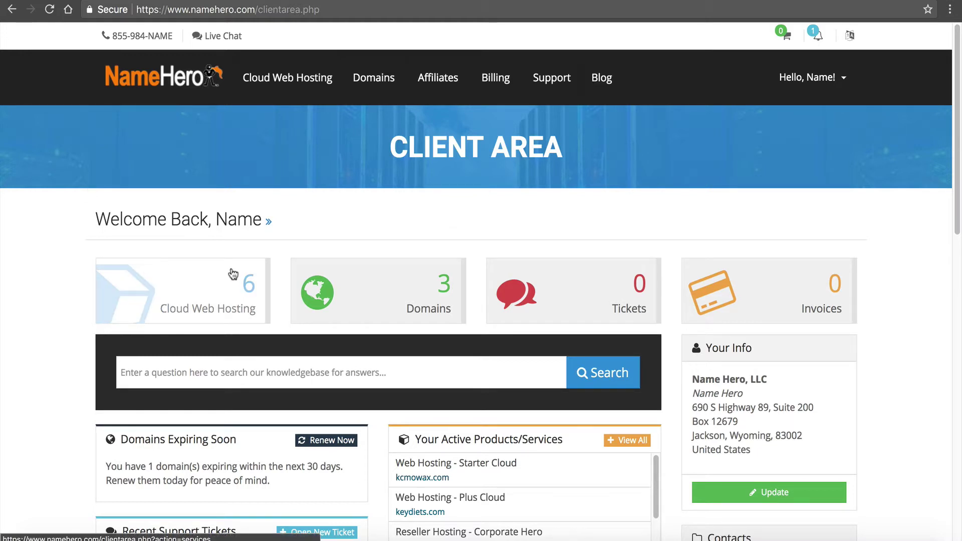
Open the Starter Cloud (kcmowax.com) hosting details from the Cloud Web Hosting services list.
{"action": "left_click", "coordinate": [182, 295]}
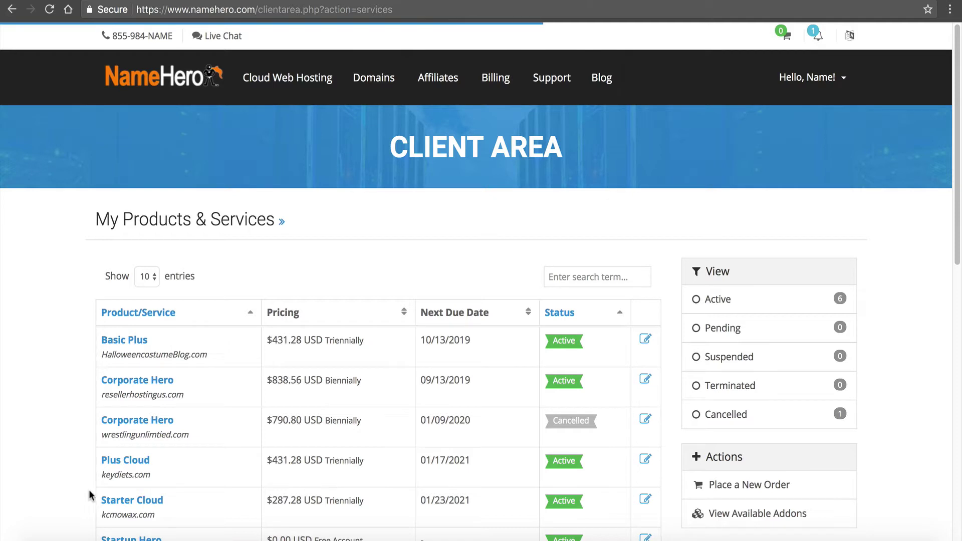
{"action": "left_click", "coordinate": [110, 503]}
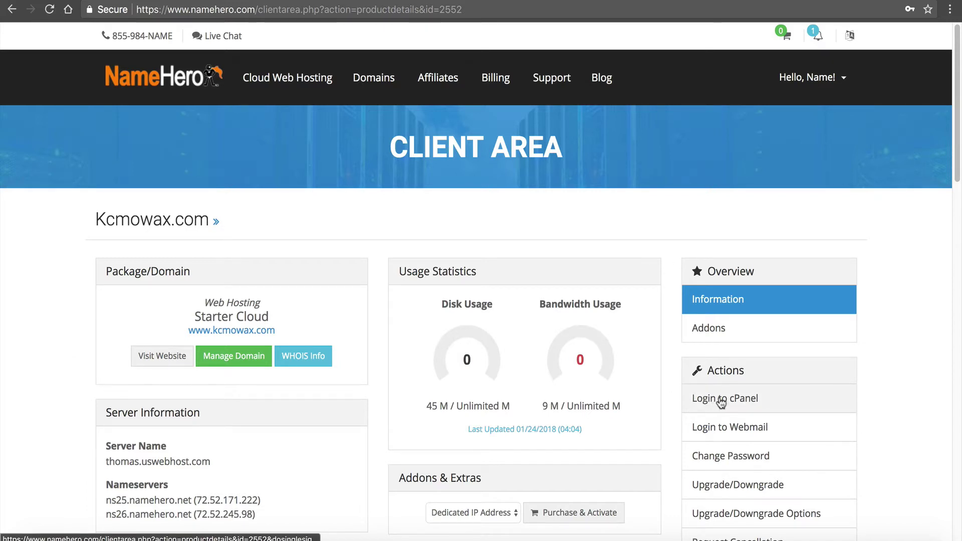
Log in to cPanel for kcmowax.com and go to the Backup page.
{"action": "left_click", "coordinate": [724, 401]}
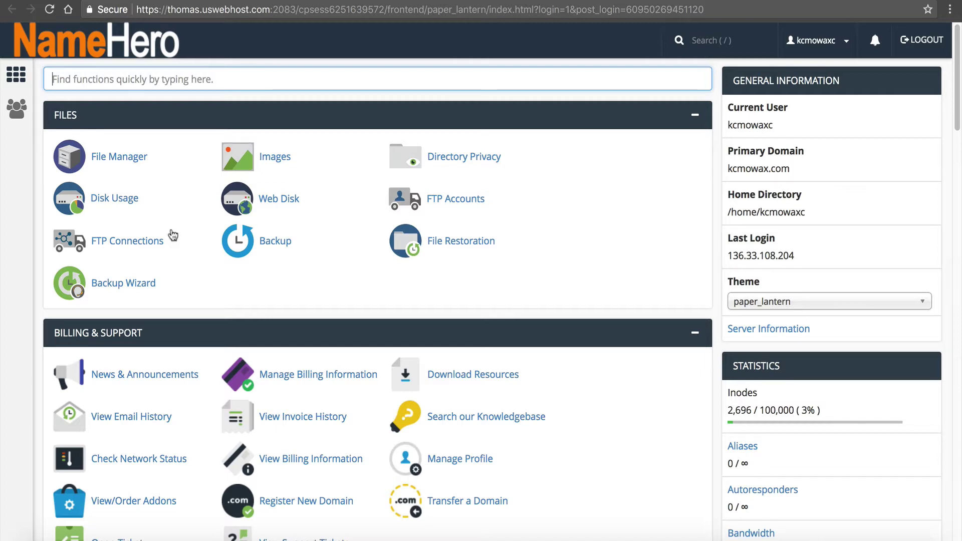
{"action": "left_click", "coordinate": [275, 241]}
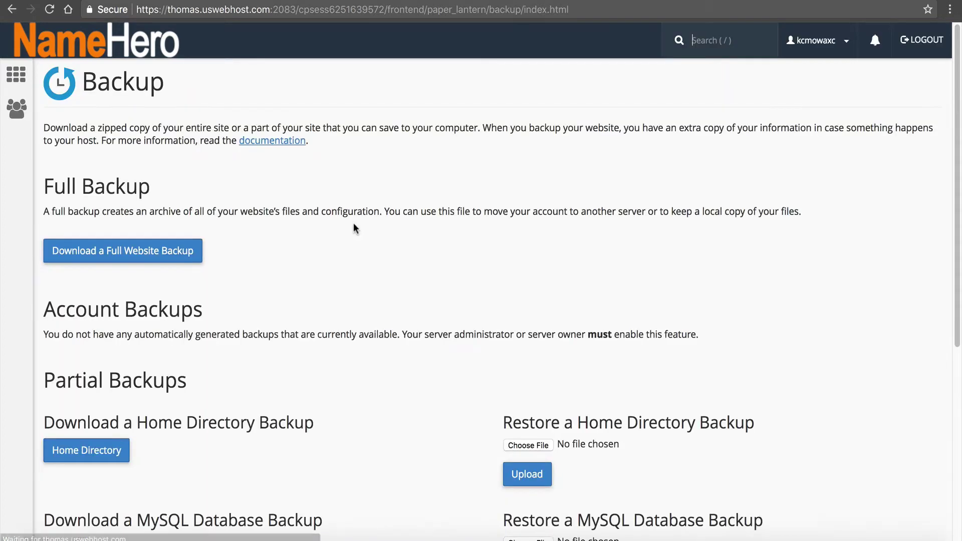
Generate a full website backup to the Home Directory, keeping the notification e-mail unchanged.
{"action": "left_click", "coordinate": [181, 251]}
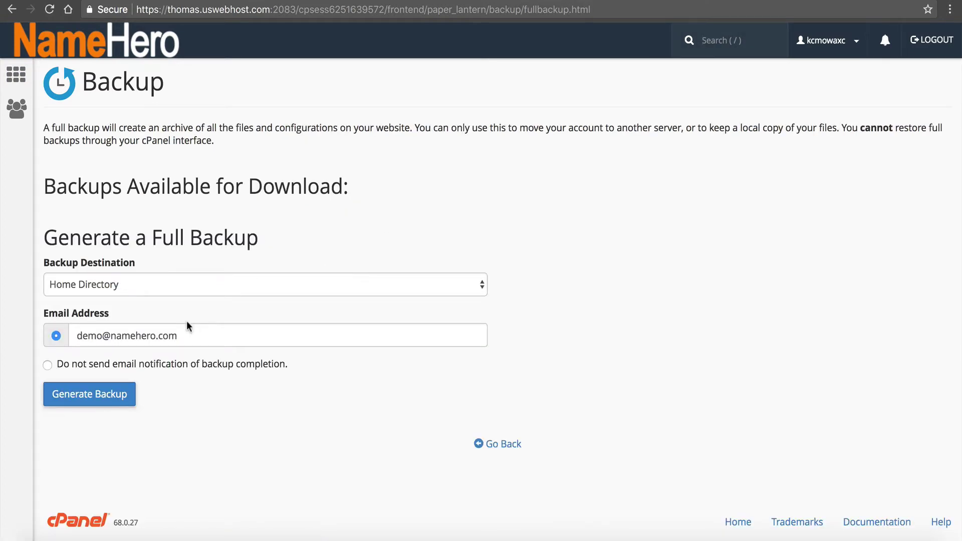
{"action": "left_click", "coordinate": [153, 285]}
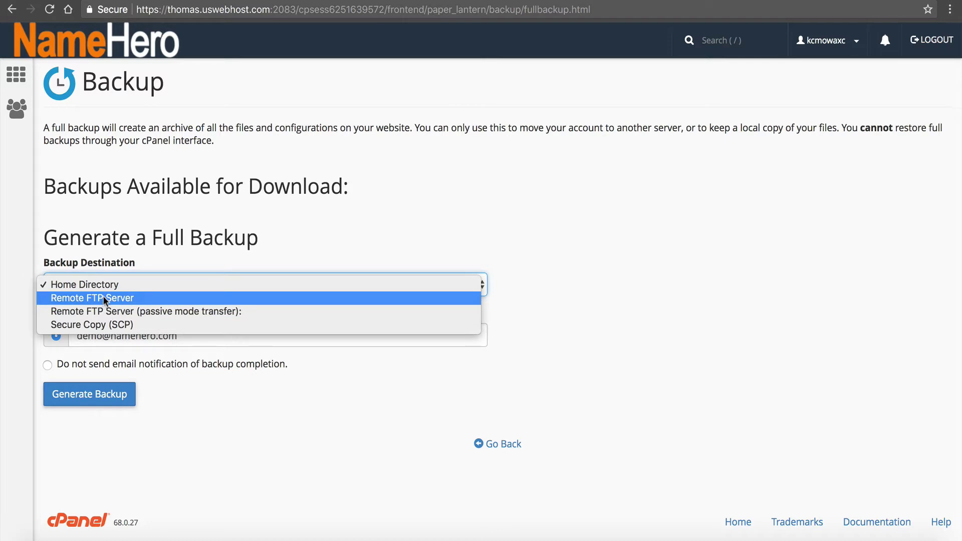
{"action": "left_click", "coordinate": [236, 269]}
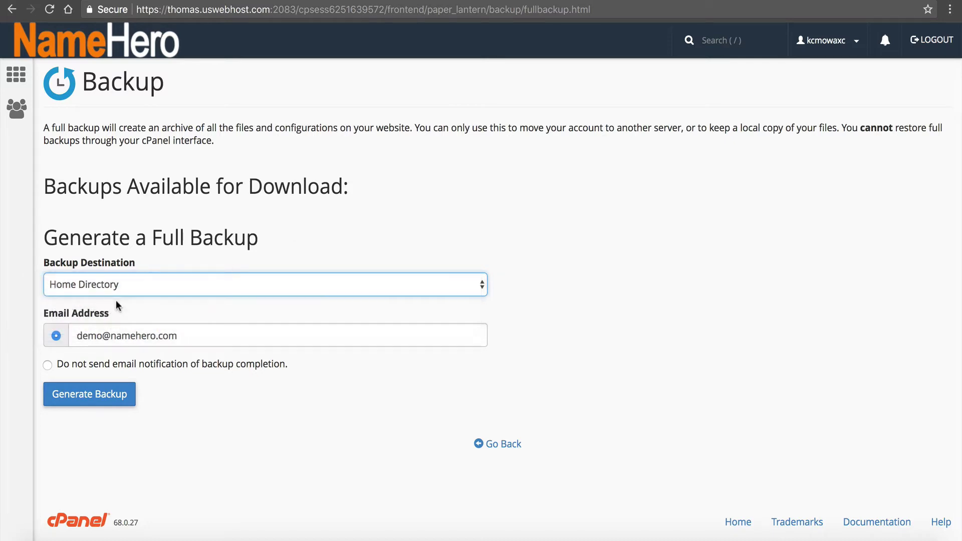
{"action": "left_click", "coordinate": [194, 331]}
{"action": "triple_click", "coordinate": [199, 332]}
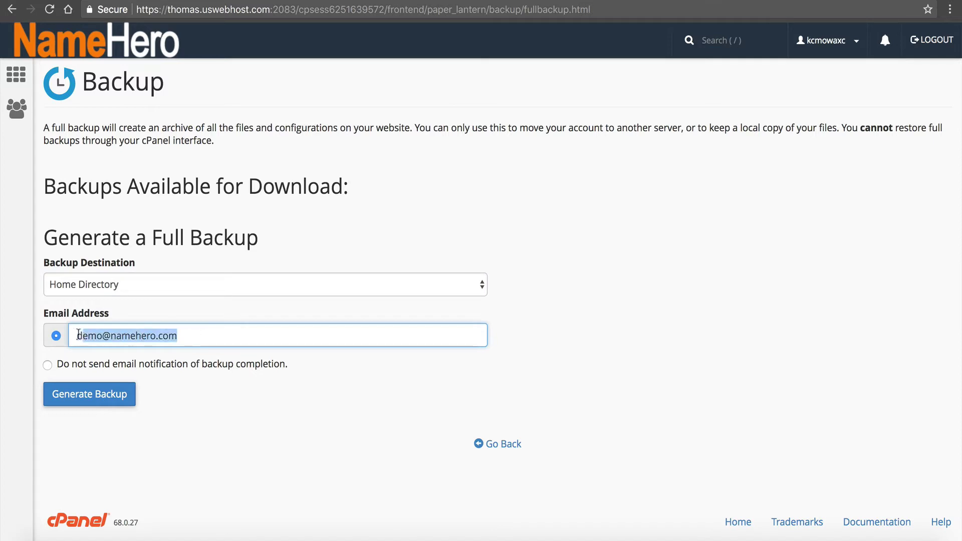
{"action": "left_click", "coordinate": [216, 343]}
{"action": "left_click", "coordinate": [128, 393]}
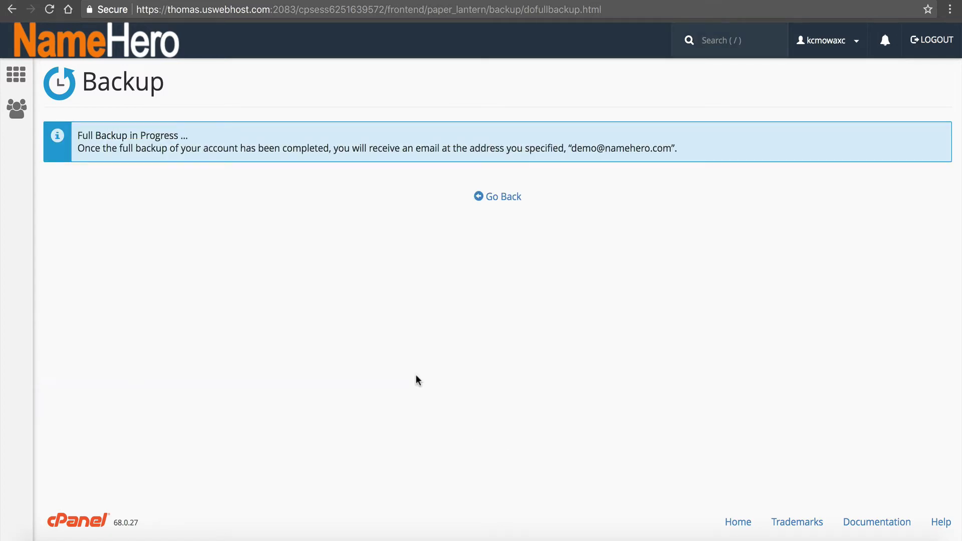
Reload the backup list to confirm the backup finished, then return to cPanel home.
{"action": "left_click", "coordinate": [508, 197]}
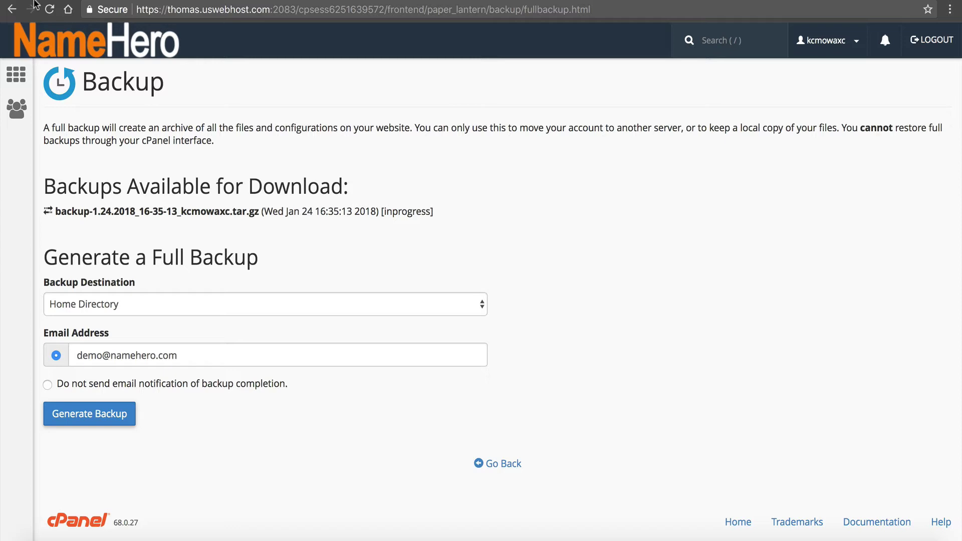
{"action": "left_click", "coordinate": [49, 9]}
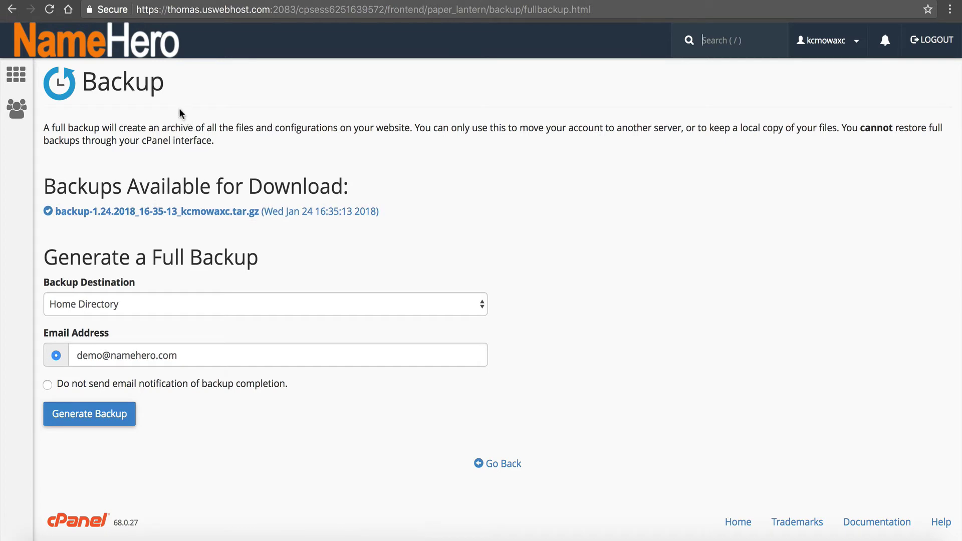
{"action": "left_click", "coordinate": [157, 60]}
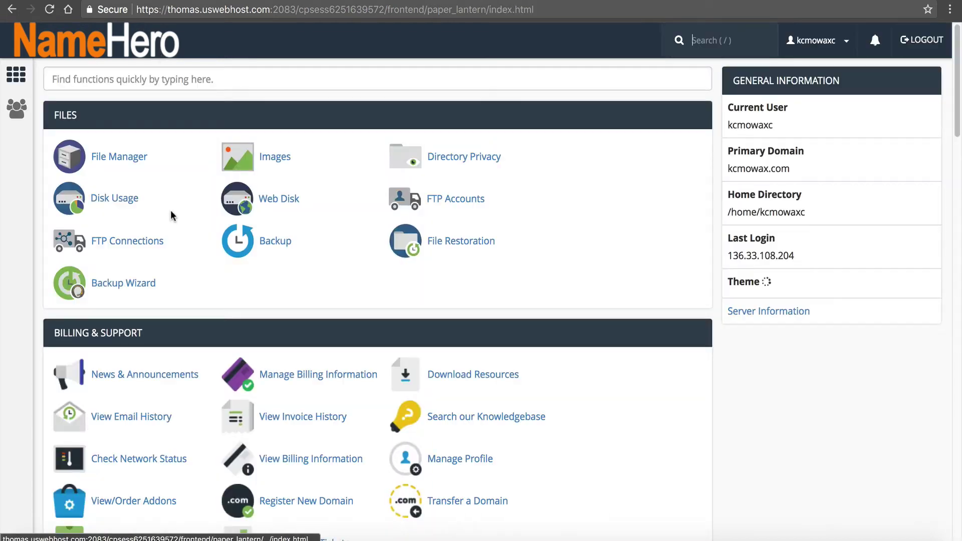
Create subdomain 'staging' on kcmowax.com with document root /staging.kcmowax.com.
{"action": "left_click", "coordinate": [173, 74]}
{"action": "type", "text": "sub"}
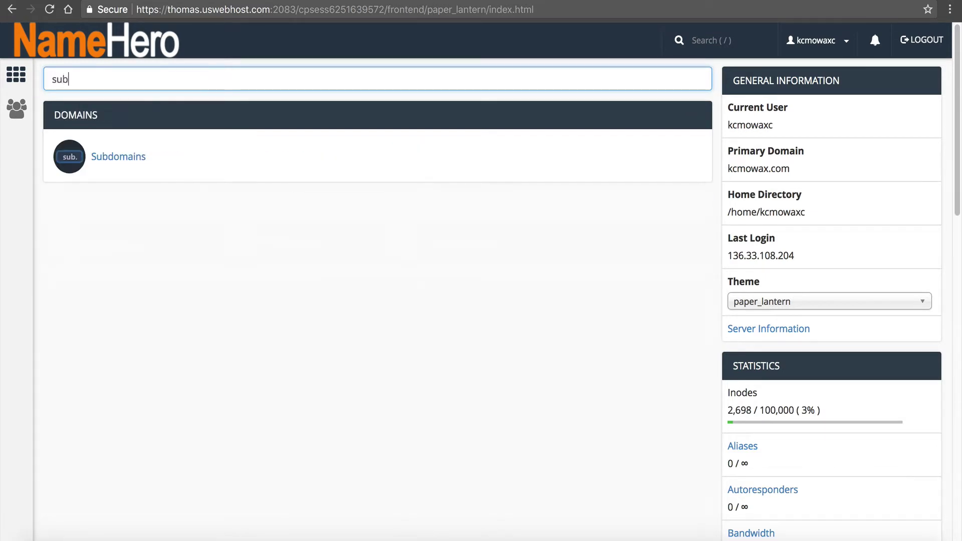
{"action": "left_click", "coordinate": [118, 157]}
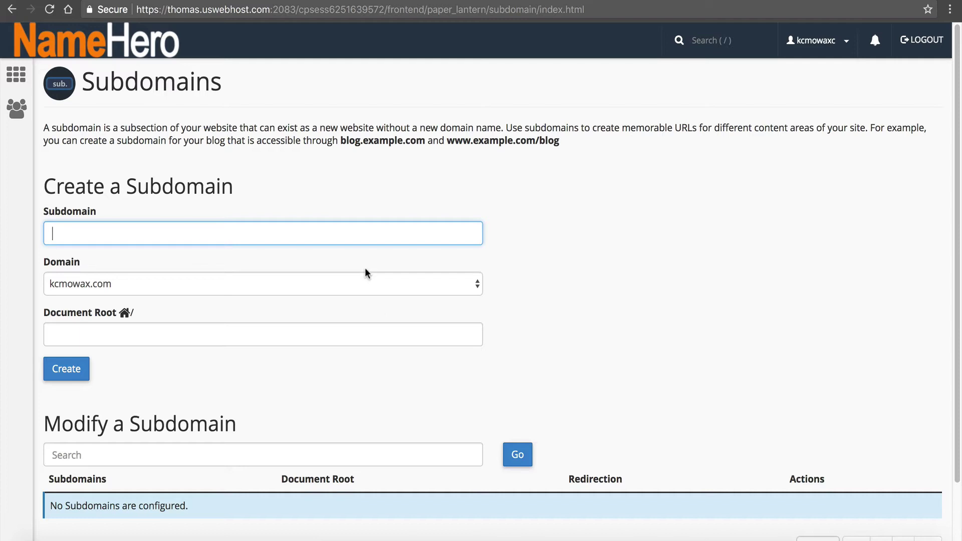
{"action": "type", "text": "sta"}
{"action": "left_click", "coordinate": [181, 333]}
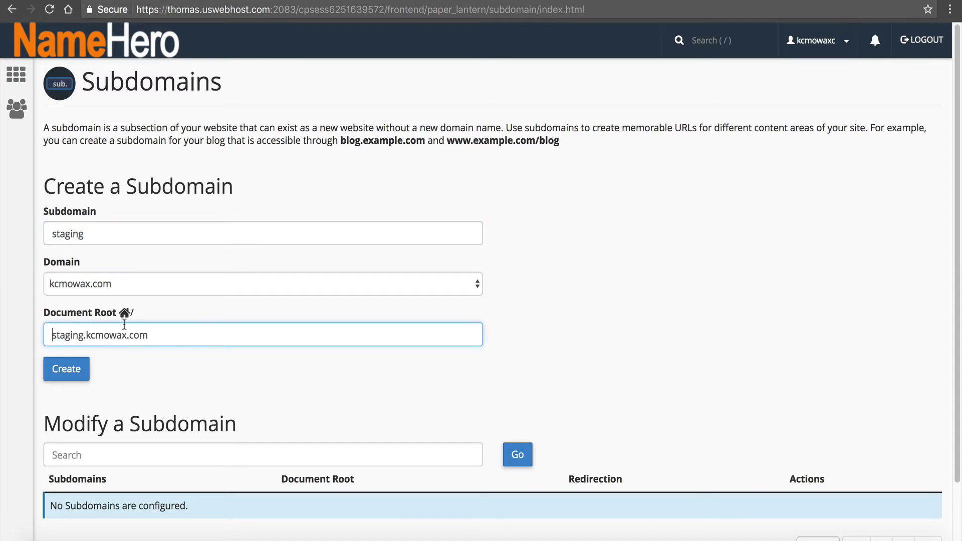
{"action": "double_click", "coordinate": [158, 333]}
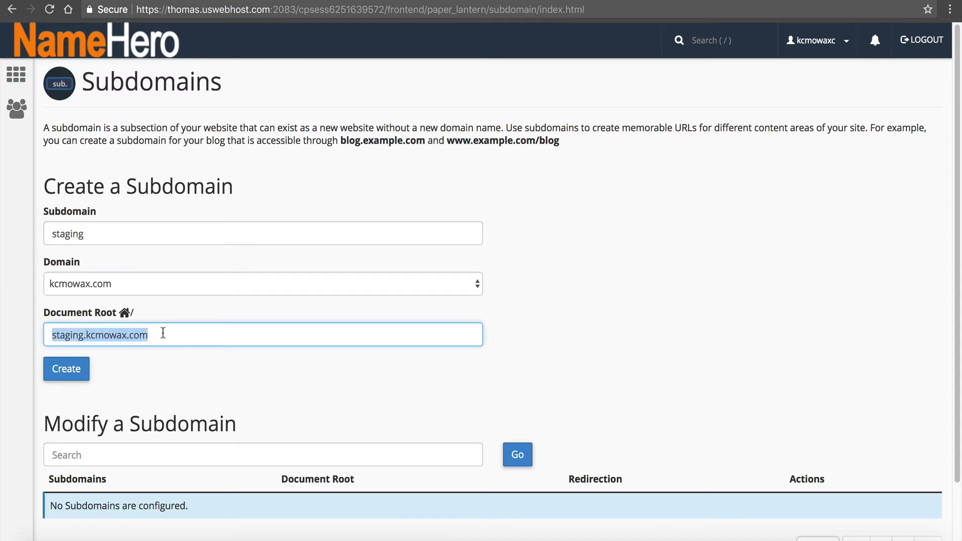
{"action": "left_click", "coordinate": [65, 376]}
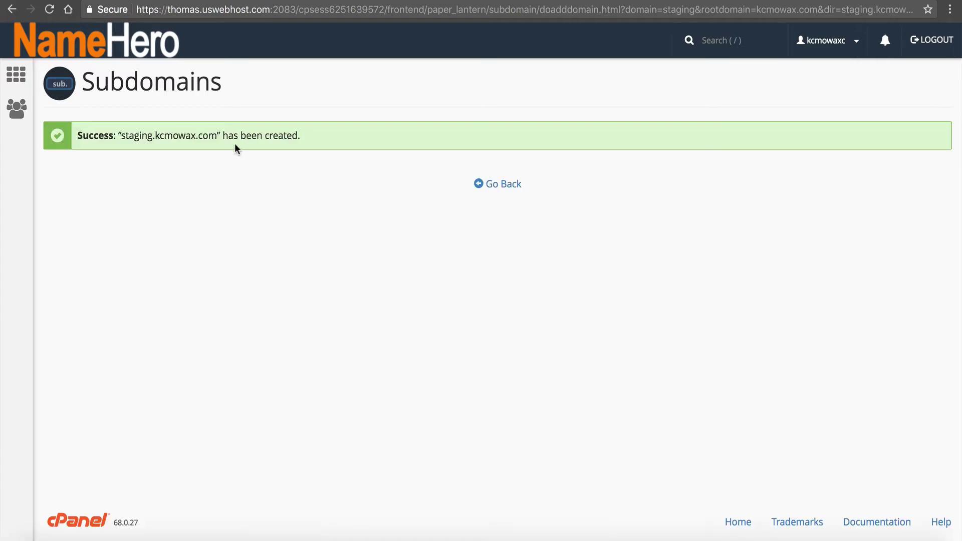
{"action": "left_click", "coordinate": [489, 186]}
Copy the staging.kcmowax.com subdomain name from the subdomain list.
{"action": "scroll", "coordinate": [328, 294], "scroll_direction": "down", "scroll_amount": 1}
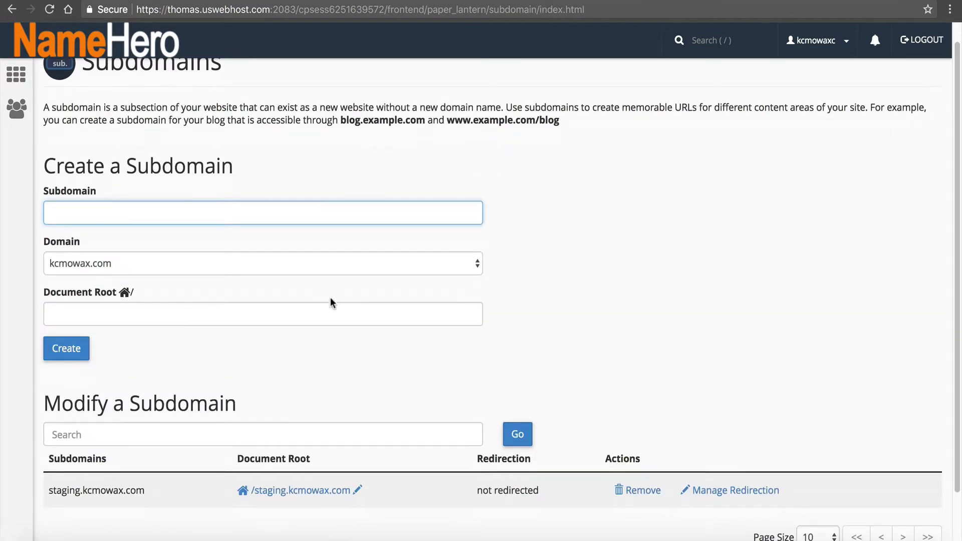
{"action": "mouse_move", "coordinate": [145, 492]}
{"action": "left_mouse_down"}
{"action": "mouse_move", "coordinate": [43, 493]}
{"action": "mouse_move", "coordinate": [143, 492]}
{"action": "left_mouse_up"}
{"action": "left_click", "coordinate": [49, 493]}
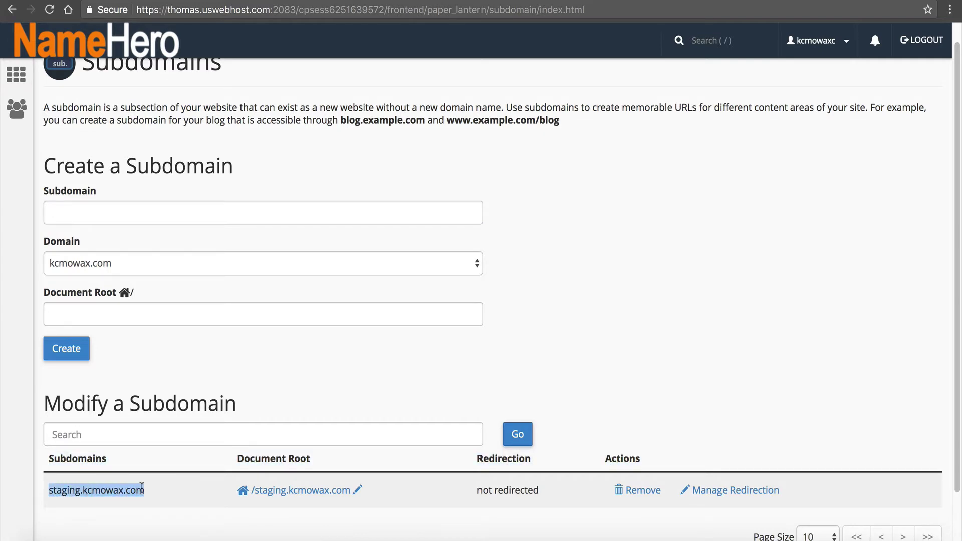
{"action": "right_click", "coordinate": [143, 492]}
{"action": "left_click", "coordinate": [217, 418]}
Load staging.kcmowax.com in a private browser window, then return to cPanel home.
{"action": "key", "text": "ctrl+shift+n"}
{"action": "right_click", "coordinate": [654, 9]}
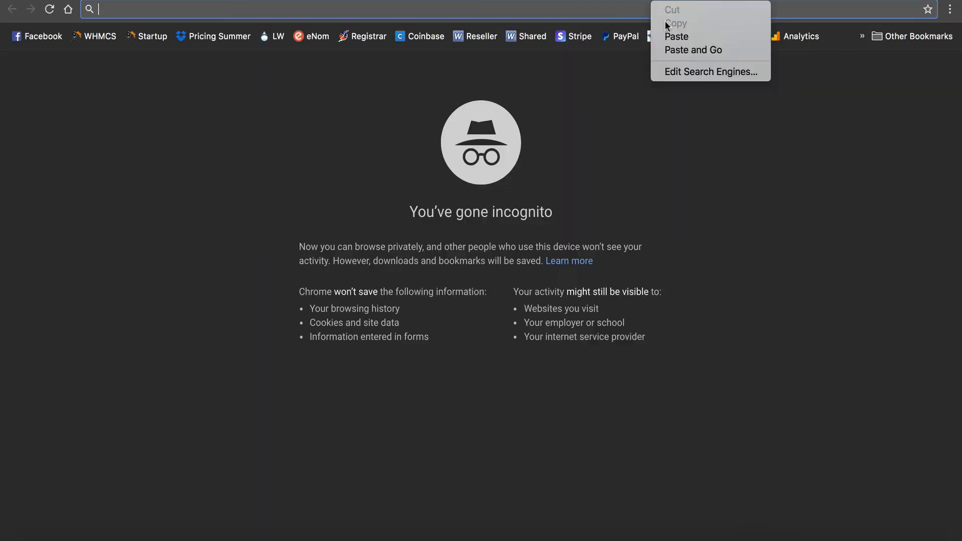
{"action": "left_click", "coordinate": [673, 52]}
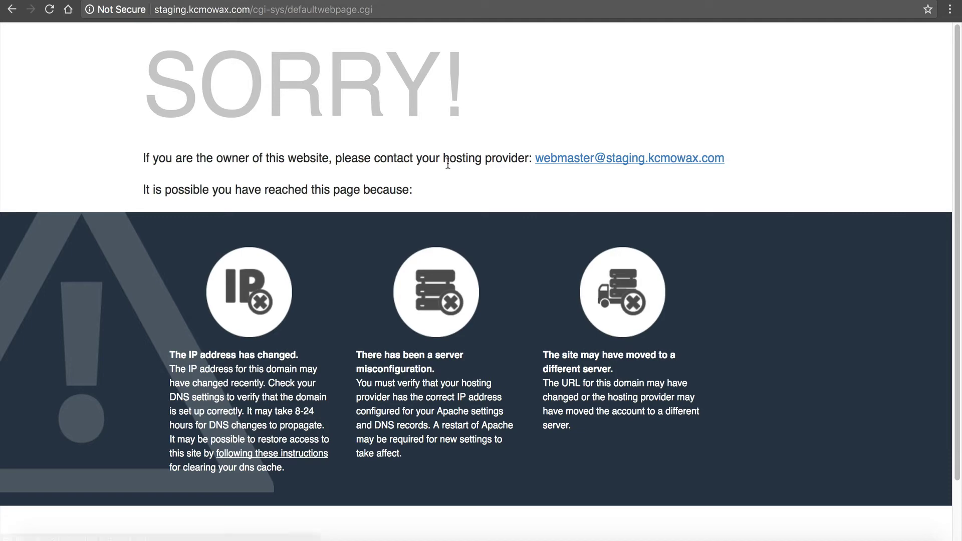
{"action": "left_click", "coordinate": [439, 1]}
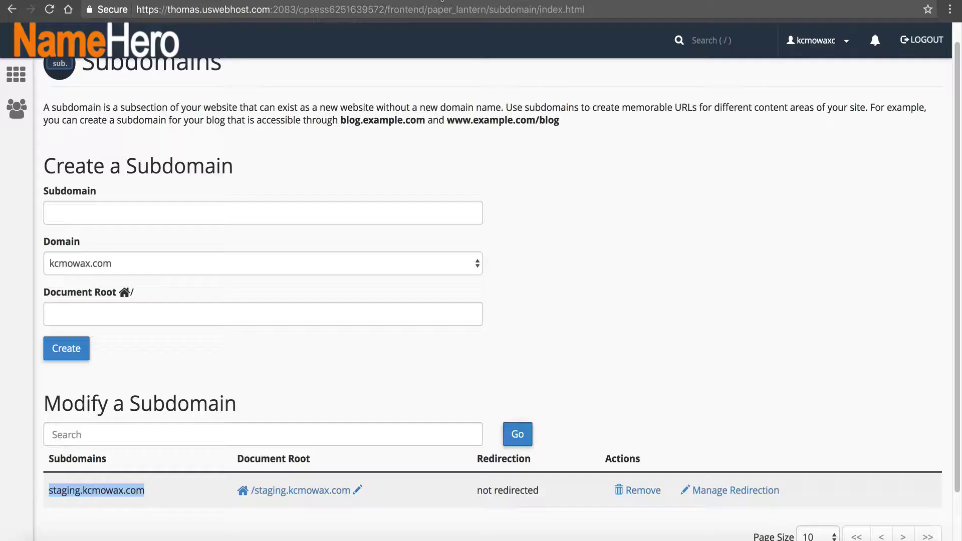
{"action": "left_click", "coordinate": [676, 238]}
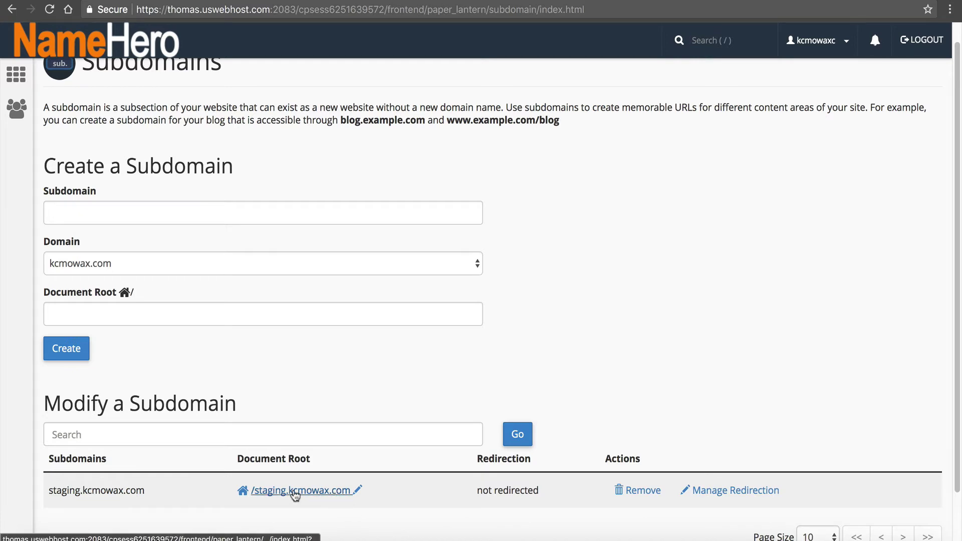
{"action": "left_click", "coordinate": [100, 44]}
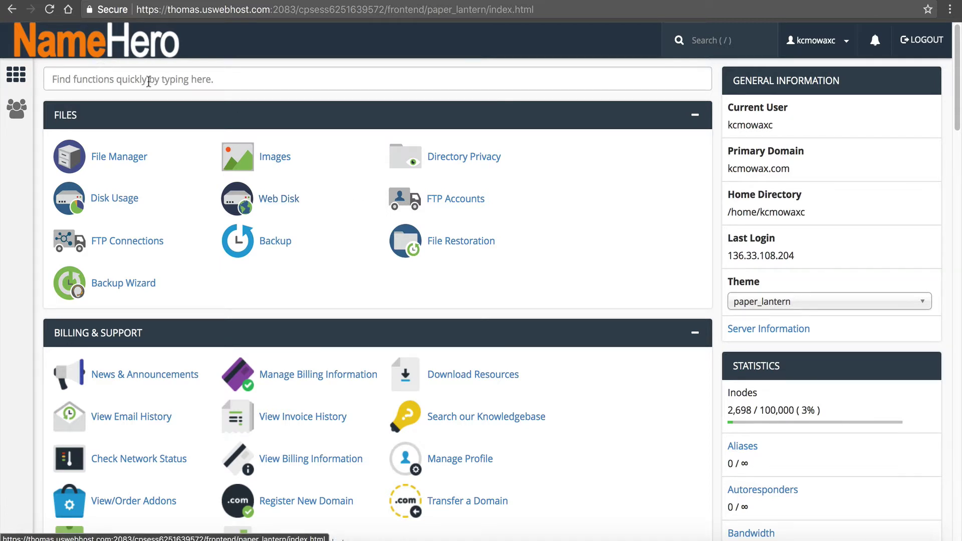
Open File Manager at public_html and select all its files and folders.
{"action": "left_click", "coordinate": [119, 159]}
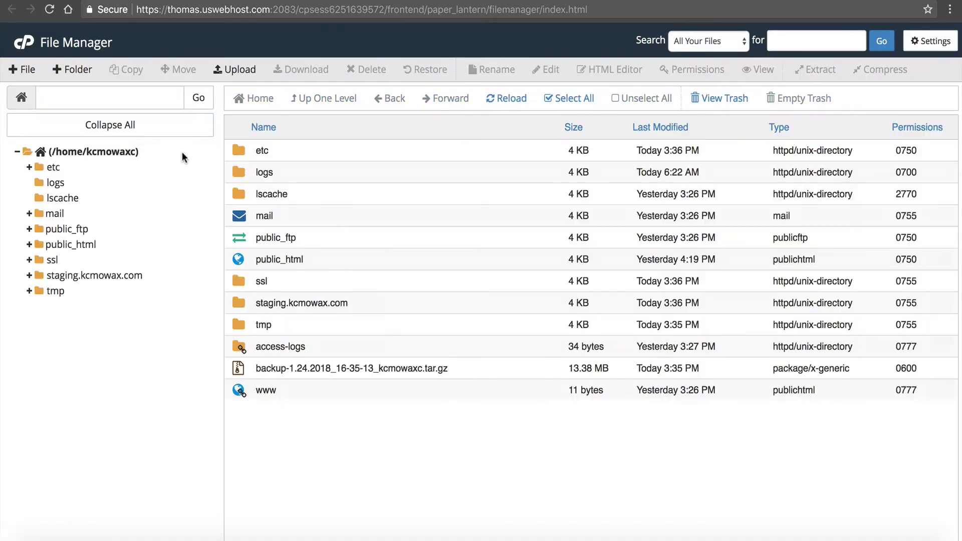
{"action": "double_click", "coordinate": [242, 389]}
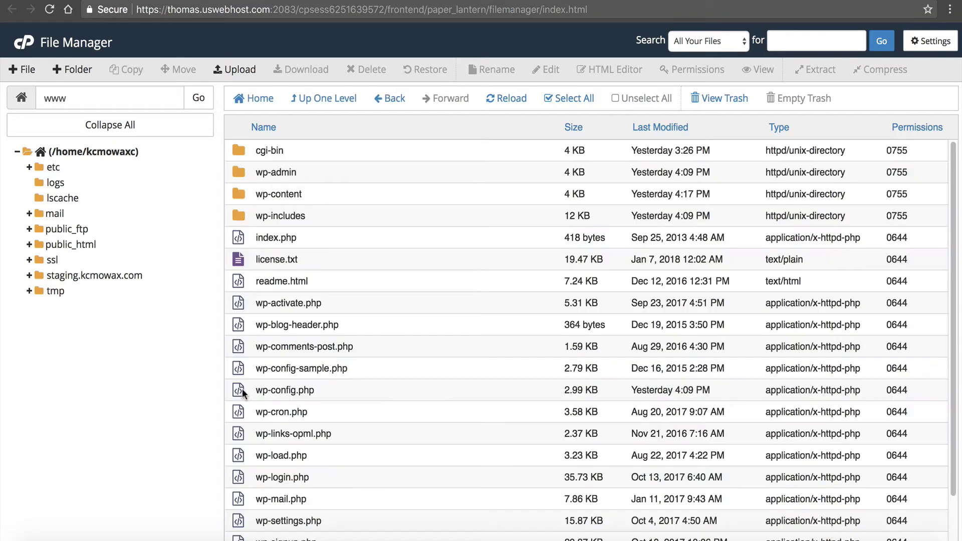
{"action": "scroll", "coordinate": [346, 299], "scroll_direction": "down", "scroll_amount": 2}
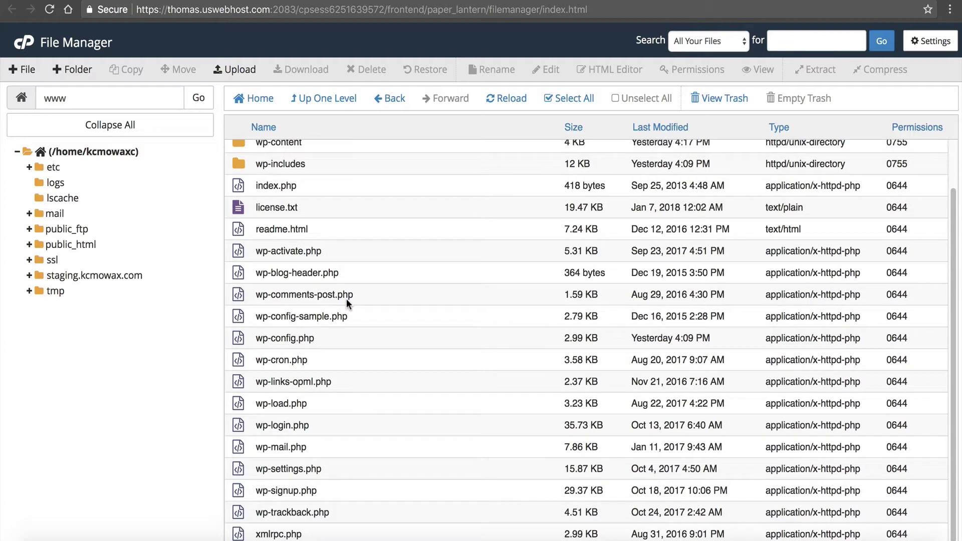
{"action": "scroll", "coordinate": [344, 298], "scroll_direction": "up", "scroll_amount": 2}
{"action": "scroll", "coordinate": [343, 305], "scroll_direction": "down", "scroll_amount": 2}
{"action": "scroll", "coordinate": [341, 311], "scroll_direction": "up", "scroll_amount": 2}
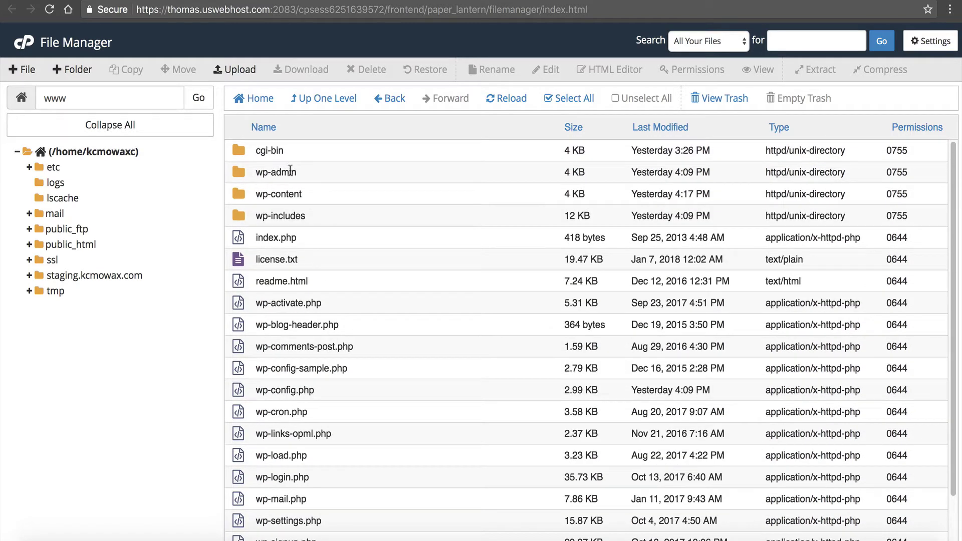
{"action": "left_click", "coordinate": [287, 150]}
{"action": "scroll", "coordinate": [306, 259], "scroll_direction": "down", "scroll_amount": 2}
{"action": "scroll", "coordinate": [303, 225], "scroll_direction": "up", "scroll_amount": 2}
{"action": "scroll", "coordinate": [313, 200], "scroll_direction": "down", "scroll_amount": 2}
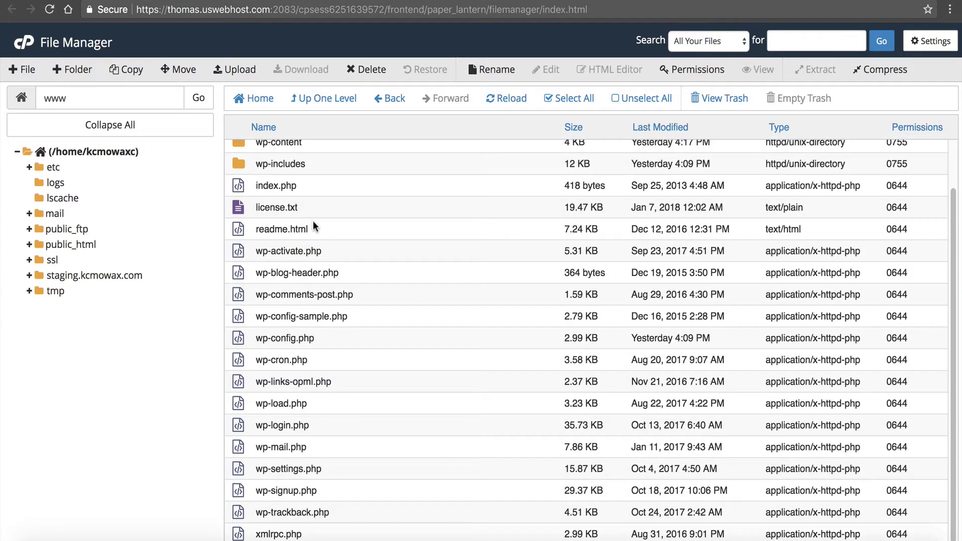
{"action": "left_click", "coordinate": [319, 534], "text": "shift"}
{"action": "scroll", "coordinate": [338, 354], "scroll_direction": "up", "scroll_amount": 2}
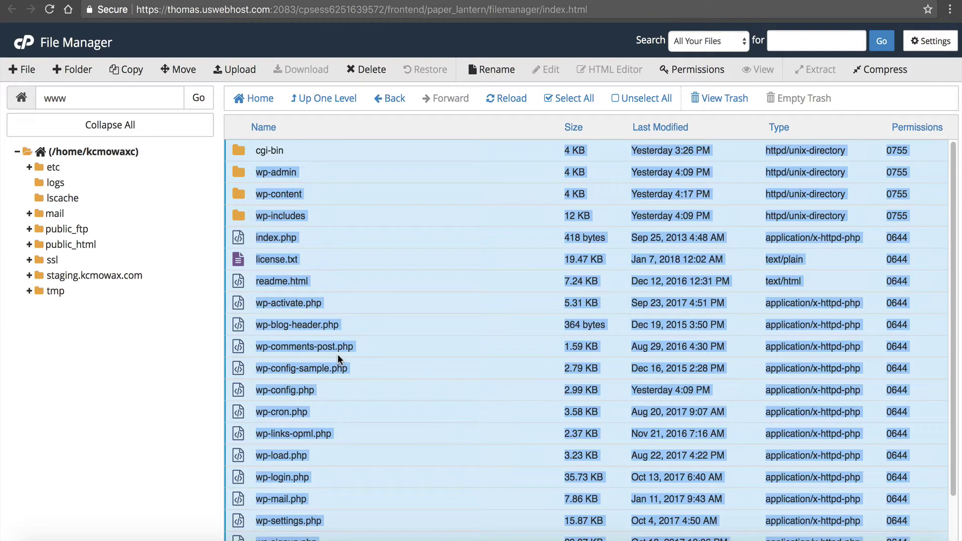
{"action": "scroll", "coordinate": [337, 348], "scroll_direction": "down", "scroll_amount": 2}
{"action": "scroll", "coordinate": [336, 345], "scroll_direction": "up", "scroll_amount": 2}
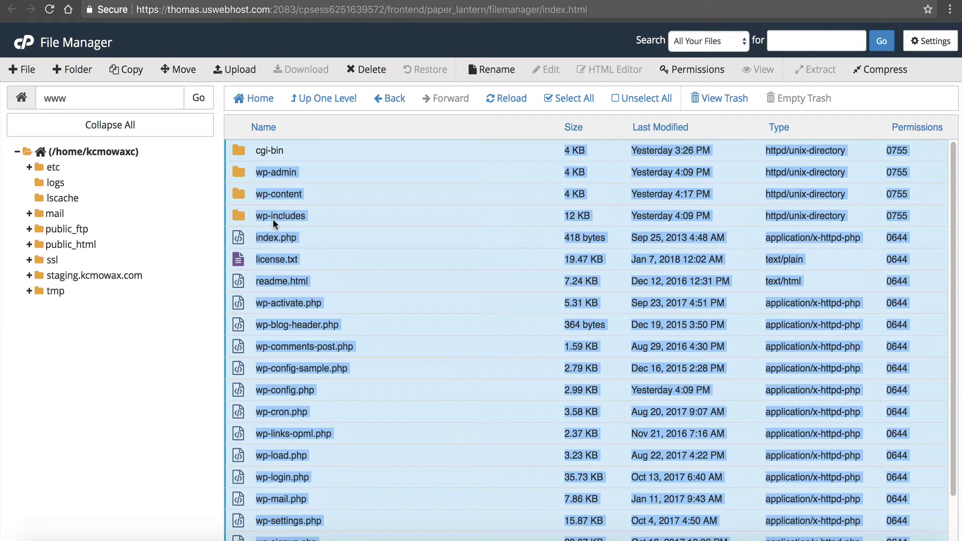
Copy the selected files into /staging.kcmowax.com.
{"action": "left_click", "coordinate": [131, 71]}
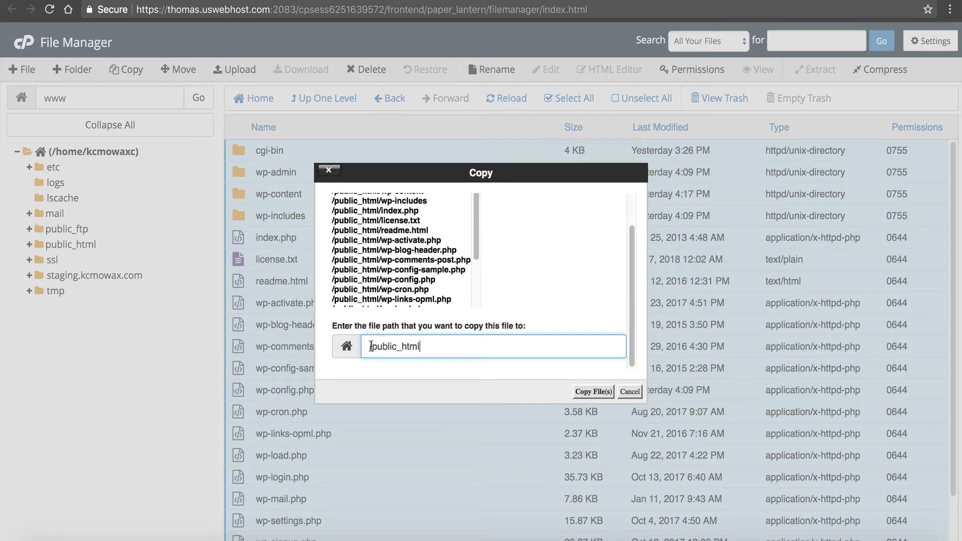
{"action": "left_click_drag", "start_coordinate": [372, 347], "coordinate": [429, 345]}
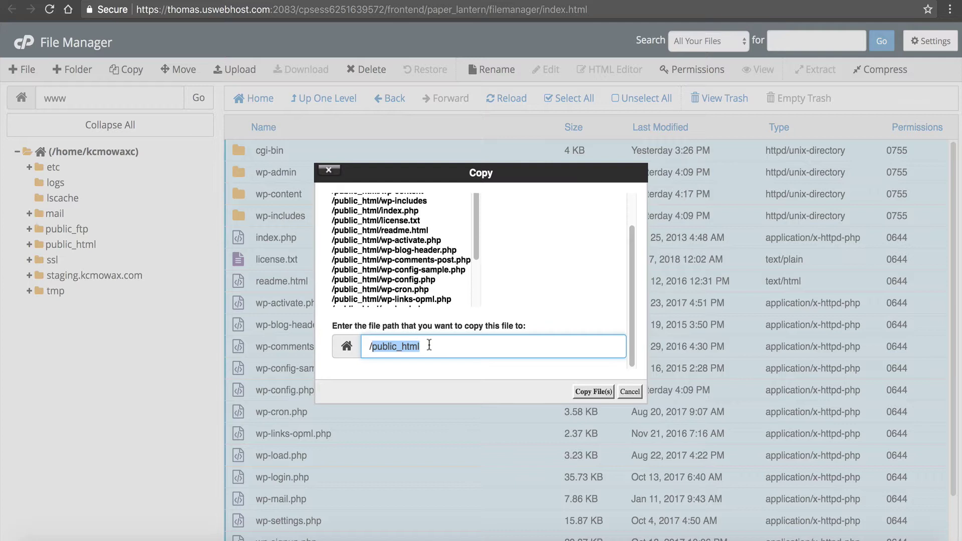
{"action": "type", "text": "stagin"}
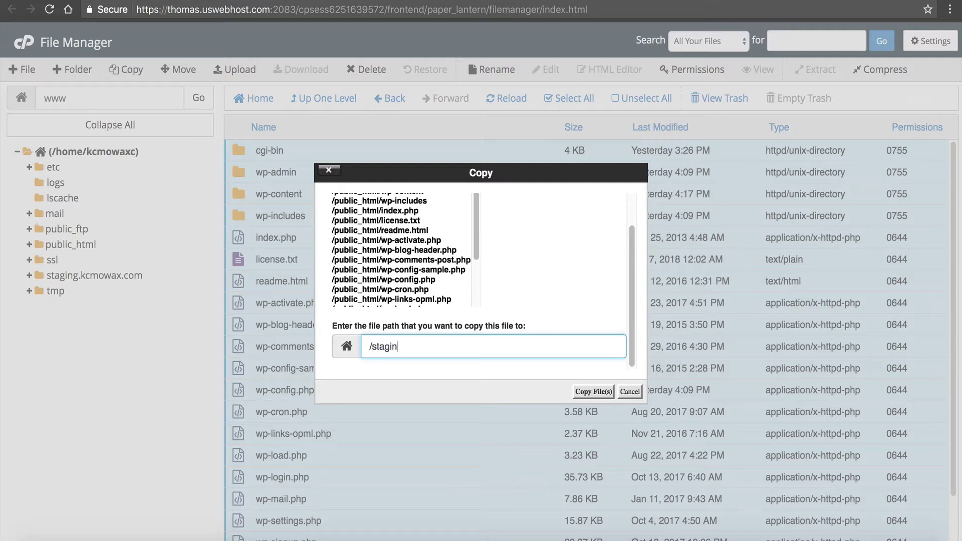
{"action": "type", "text": "g.kcmowax.com"}
{"action": "left_click", "coordinate": [593, 392]}
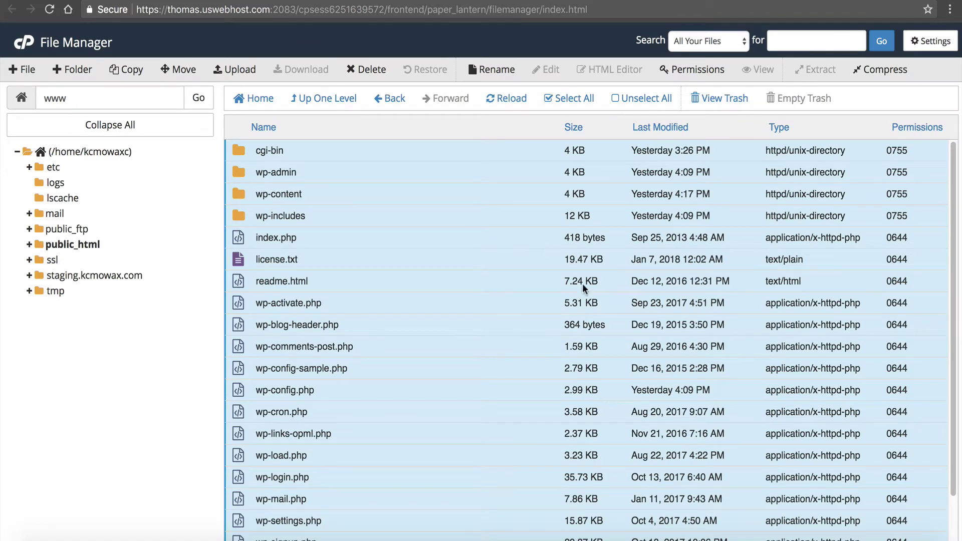
Compare the copied files in staging.kcmowax.com against the public_html listing.
{"action": "left_click", "coordinate": [85, 277]}
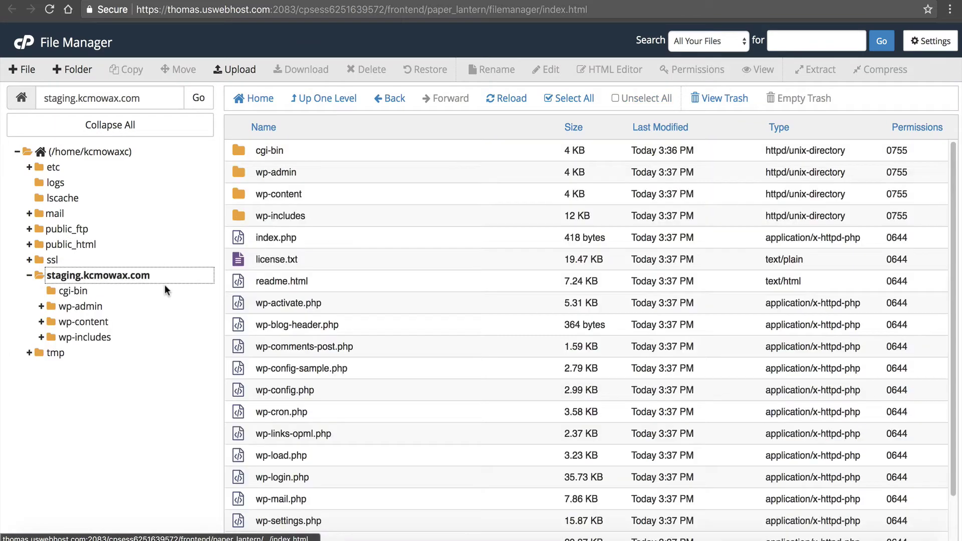
{"action": "scroll", "coordinate": [369, 346], "scroll_direction": "down", "scroll_amount": 2}
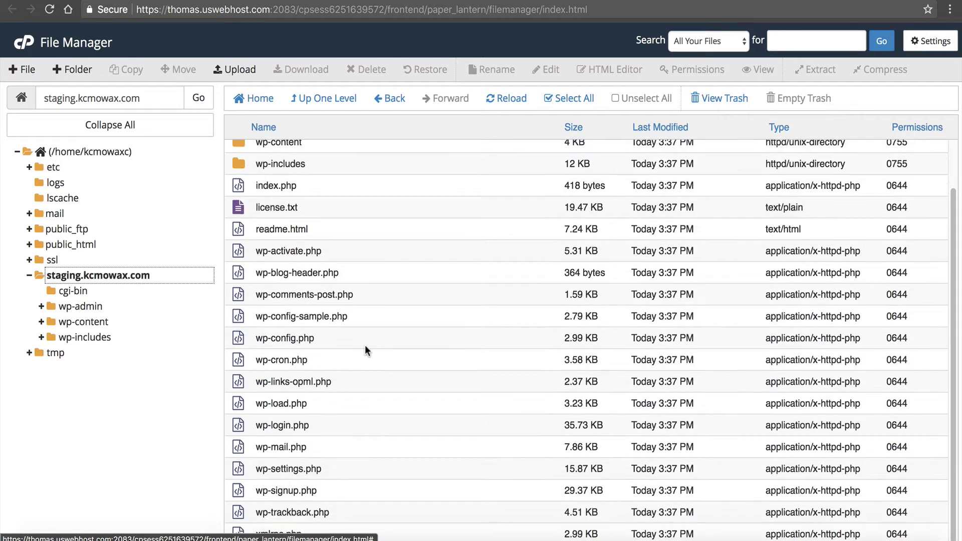
{"action": "scroll", "coordinate": [364, 346], "scroll_direction": "up", "scroll_amount": 2}
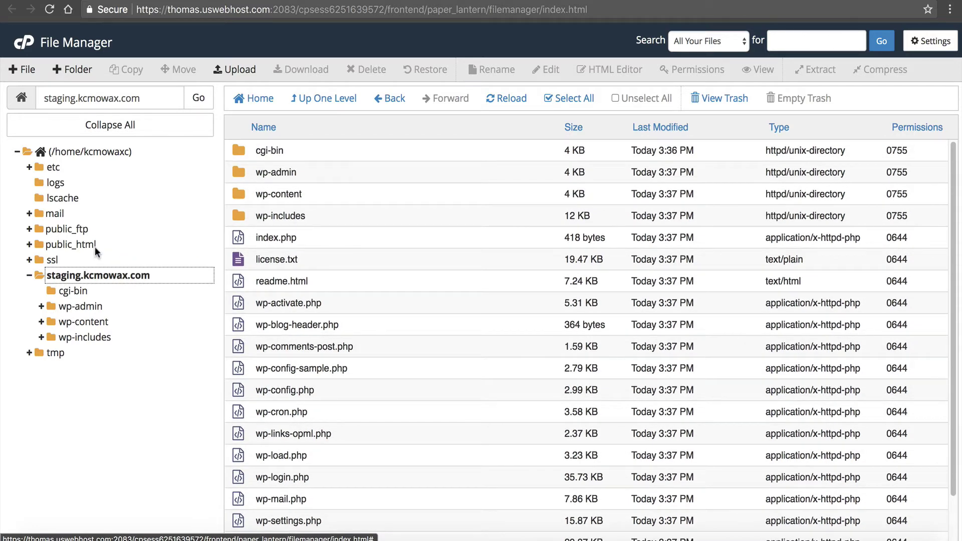
{"action": "left_click", "coordinate": [80, 245]}
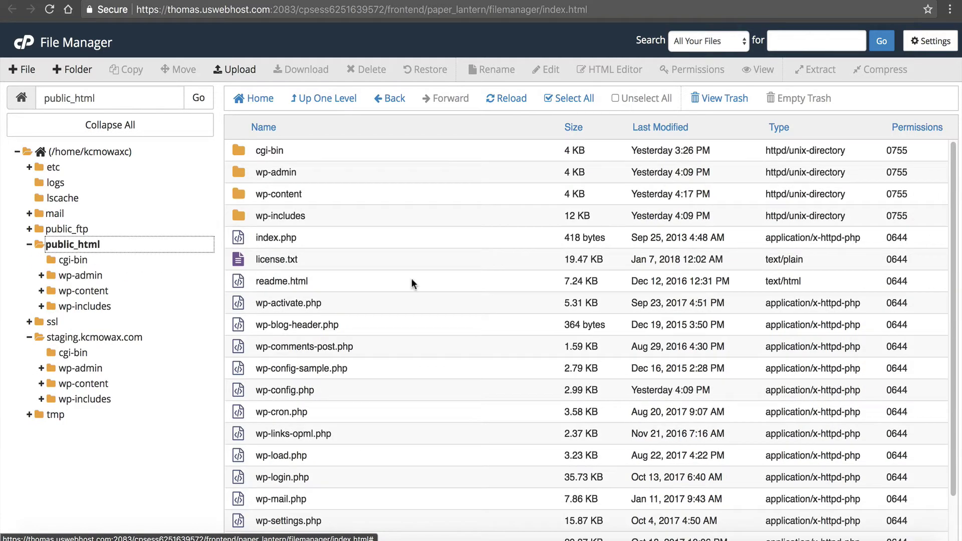
{"action": "left_click", "coordinate": [145, 337]}
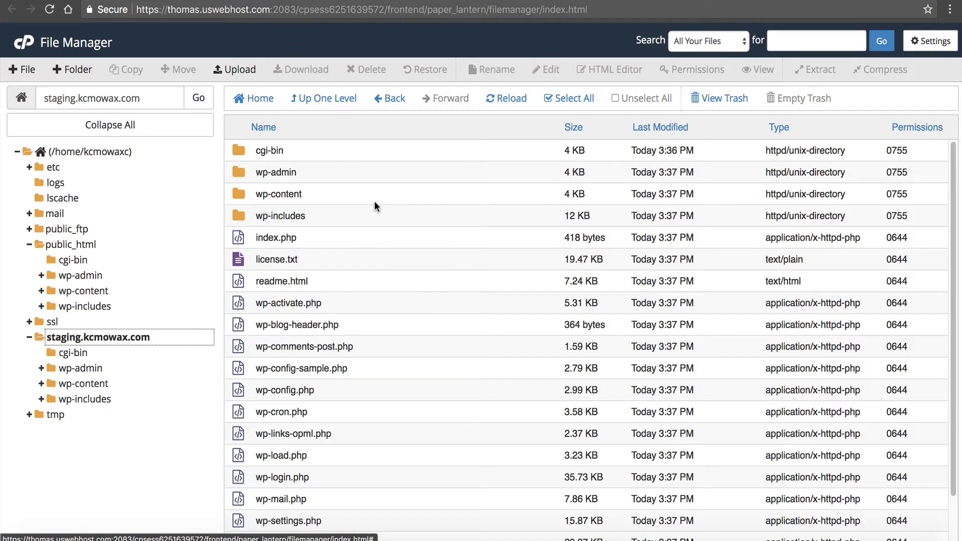
Search cPanel functions for 'php' and launch phpMyAdmin.
{"action": "key", "text": "ctrl+w"}
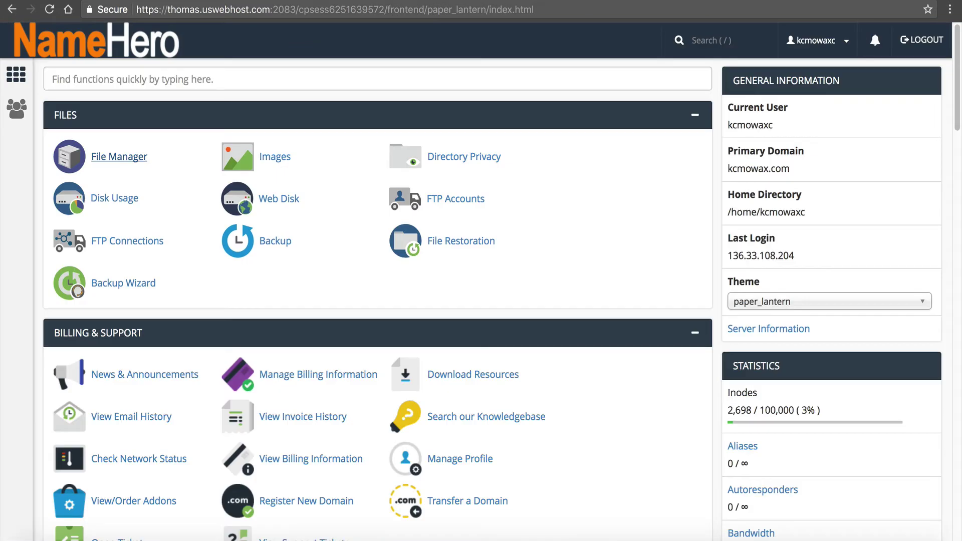
{"action": "left_click", "coordinate": [134, 78]}
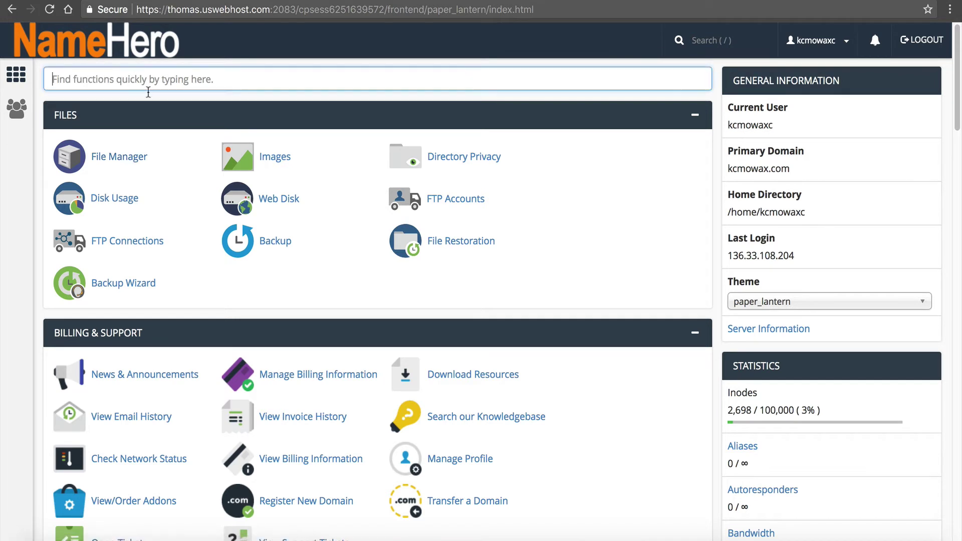
{"action": "type", "text": "php"}
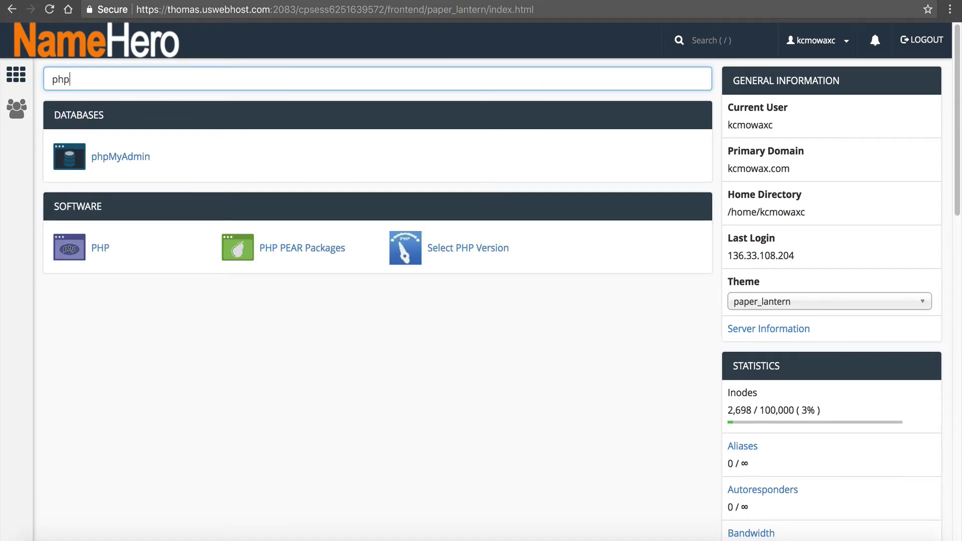
{"action": "left_click", "coordinate": [127, 160]}
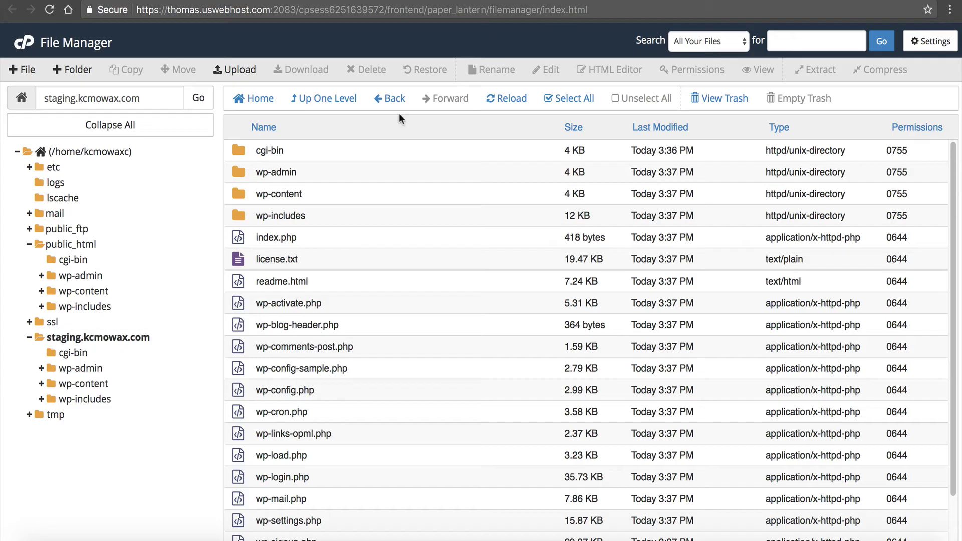
Read the database name kcmowaxc_wp170 in public_html's wp-config.php, then close it unsaved.
{"action": "left_click", "coordinate": [73, 243]}
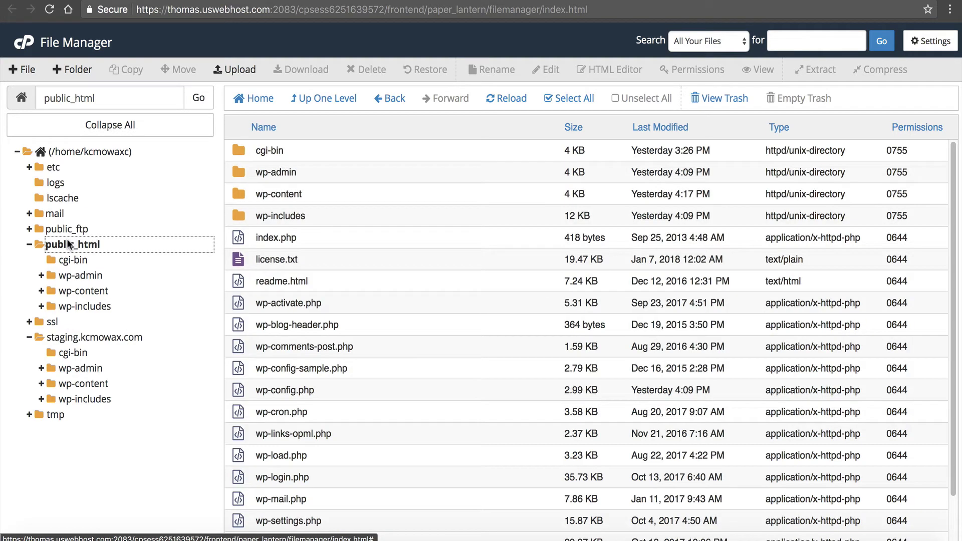
{"action": "left_click", "coordinate": [284, 389]}
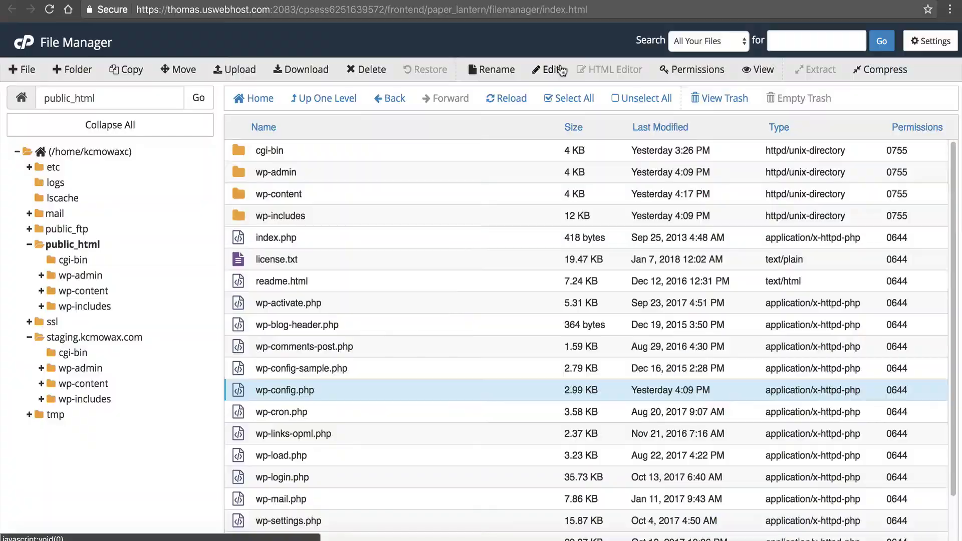
{"action": "left_click", "coordinate": [565, 69]}
{"action": "left_click", "coordinate": [604, 392]}
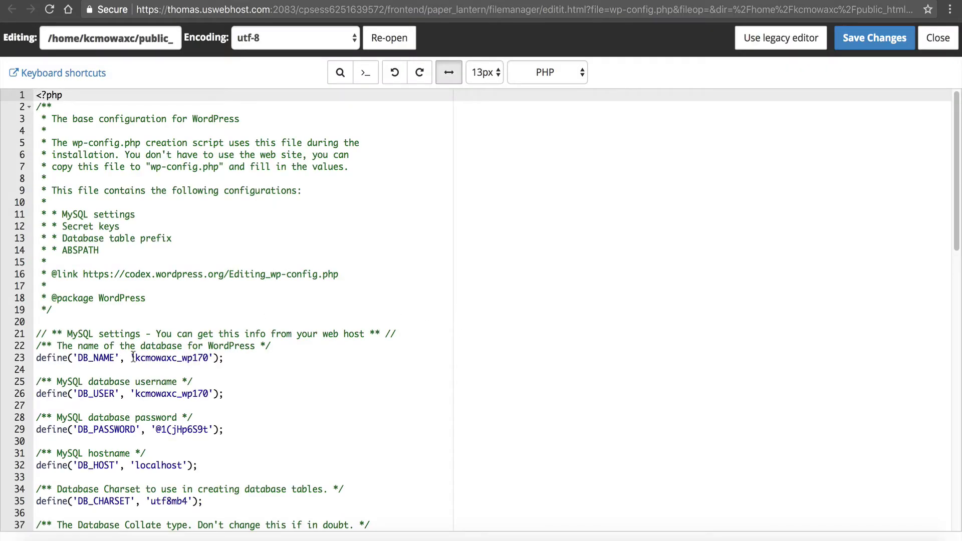
{"action": "left_click_drag", "start_coordinate": [135, 357], "coordinate": [210, 357]}
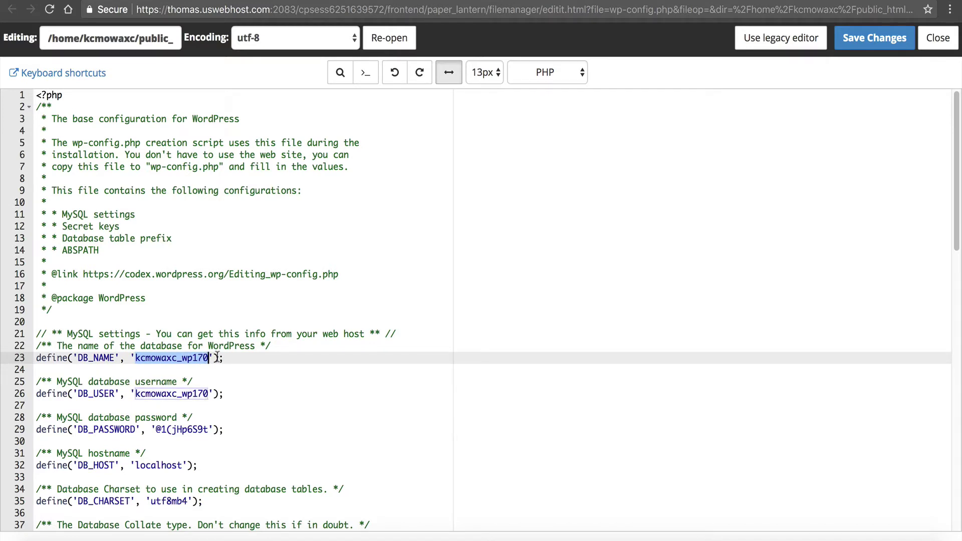
{"action": "left_click", "coordinate": [164, 357]}
{"action": "left_click_drag", "start_coordinate": [182, 357], "coordinate": [209, 357]}
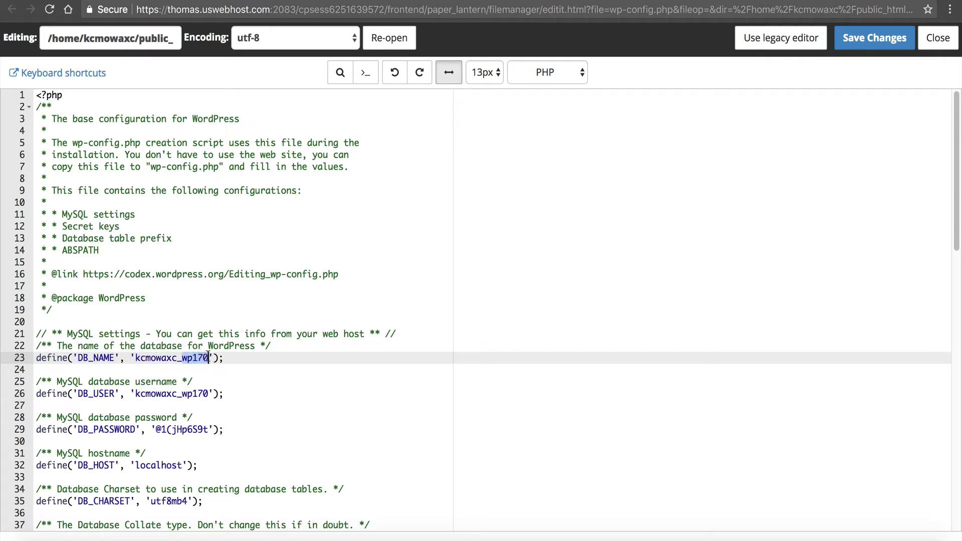
{"action": "left_click", "coordinate": [936, 44]}
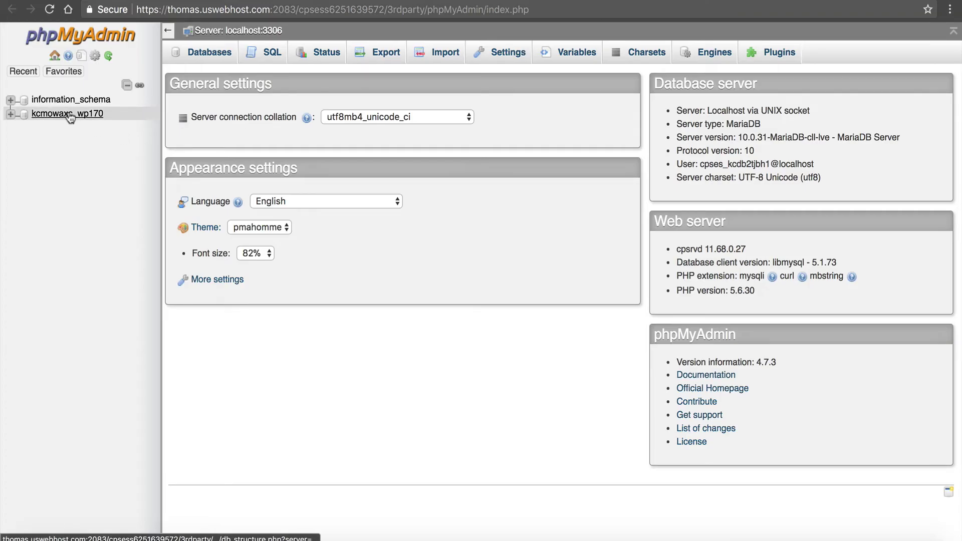
Copy kcmowaxc_wp170 with structure and data to new database kcmowaxc_staging, then open it.
{"action": "left_click", "coordinate": [95, 114]}
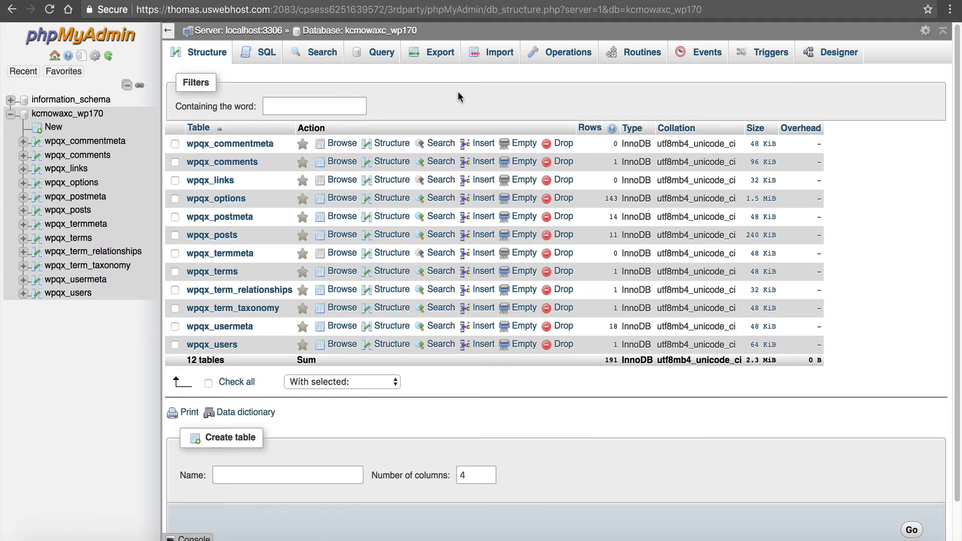
{"action": "left_click", "coordinate": [570, 59]}
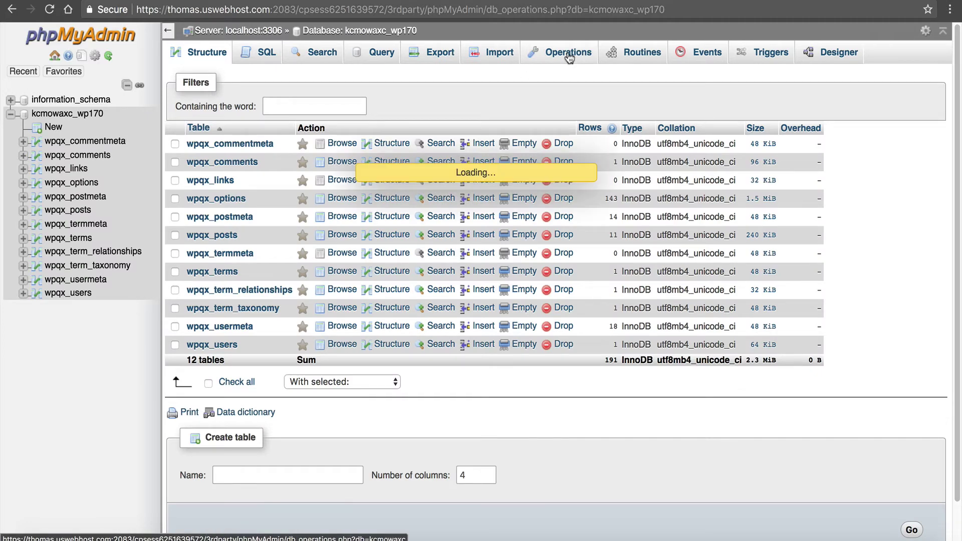
{"action": "left_click", "coordinate": [818, 126]}
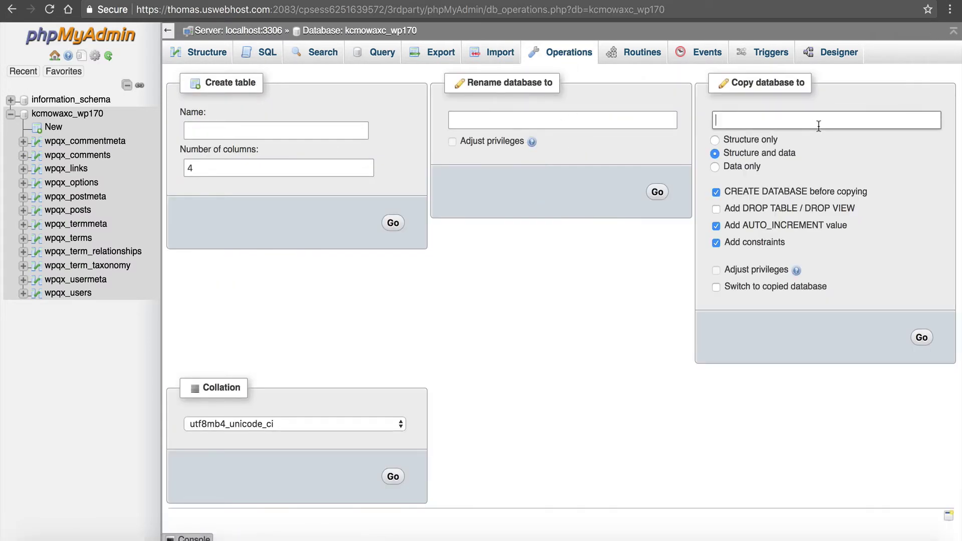
{"action": "type", "text": "staging"}
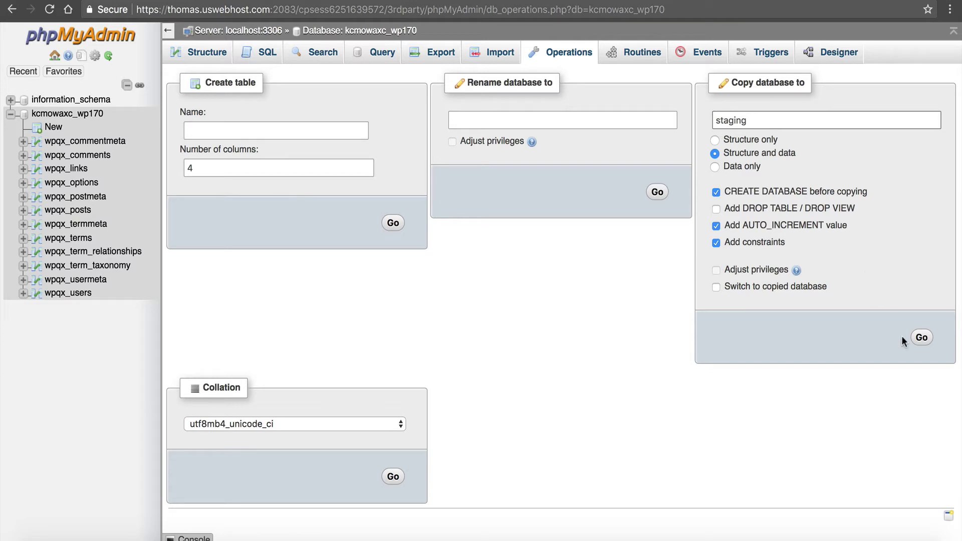
{"action": "left_click", "coordinate": [921, 337]}
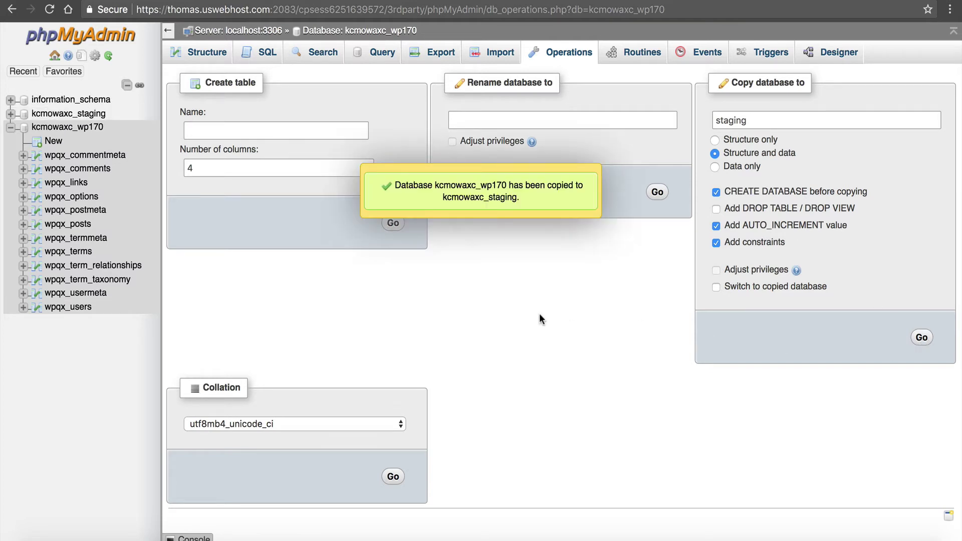
{"action": "left_click", "coordinate": [63, 114]}
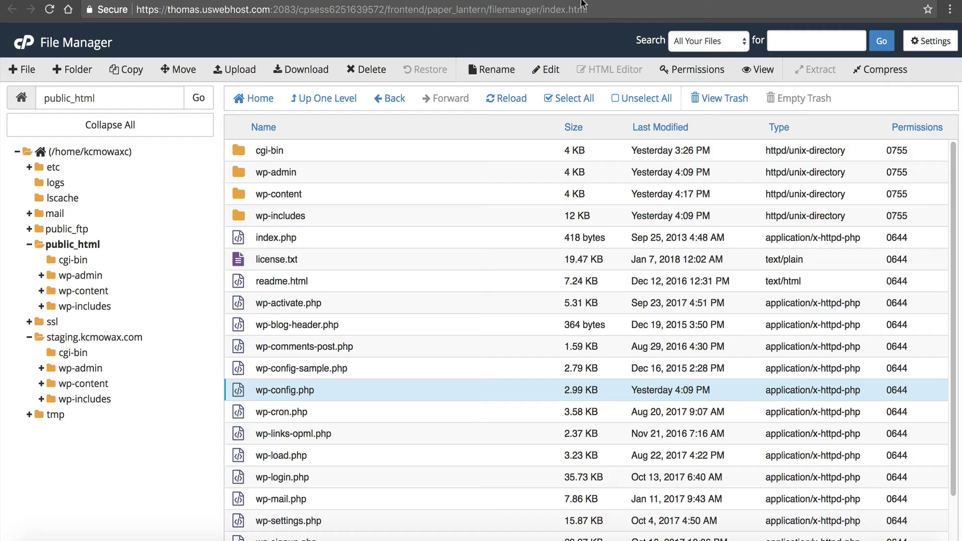
Open the staging site's wp-config.php in the code editor and select the DB_NAME value on line 23.
{"action": "left_click", "coordinate": [87, 336]}
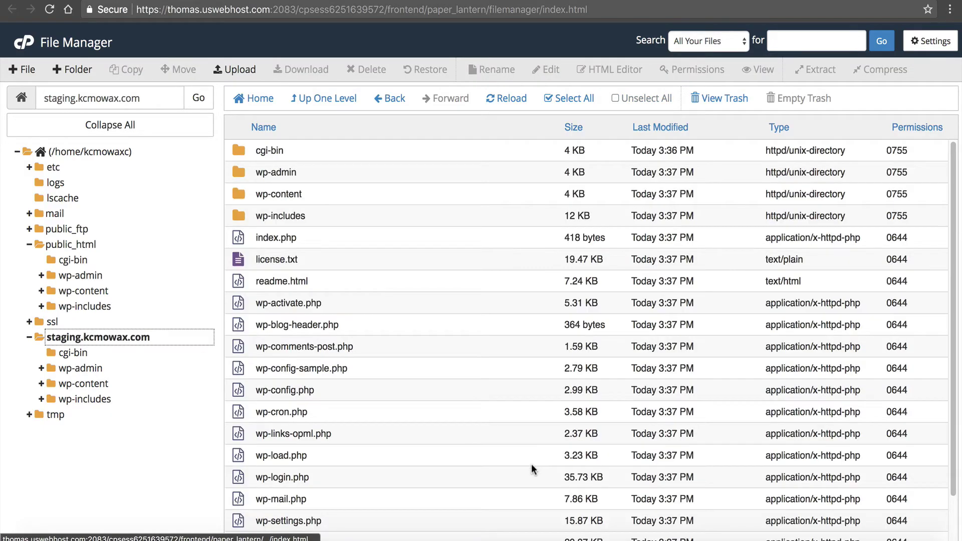
{"action": "left_click", "coordinate": [315, 390]}
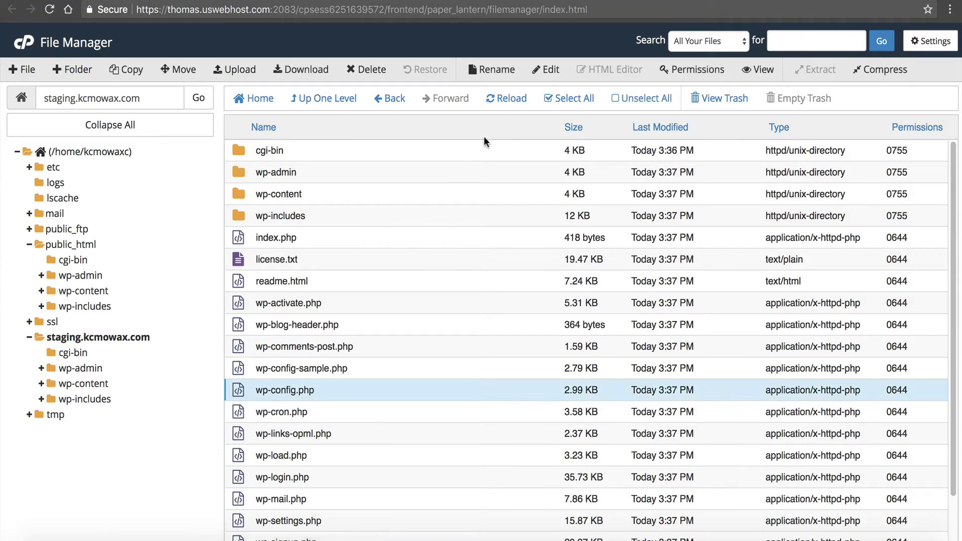
{"action": "left_click", "coordinate": [549, 68]}
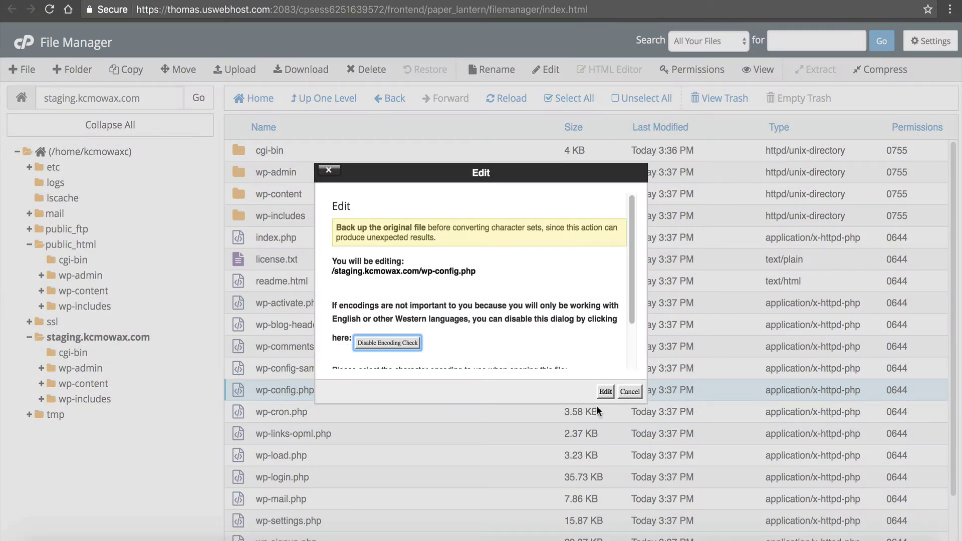
{"action": "left_click", "coordinate": [604, 391]}
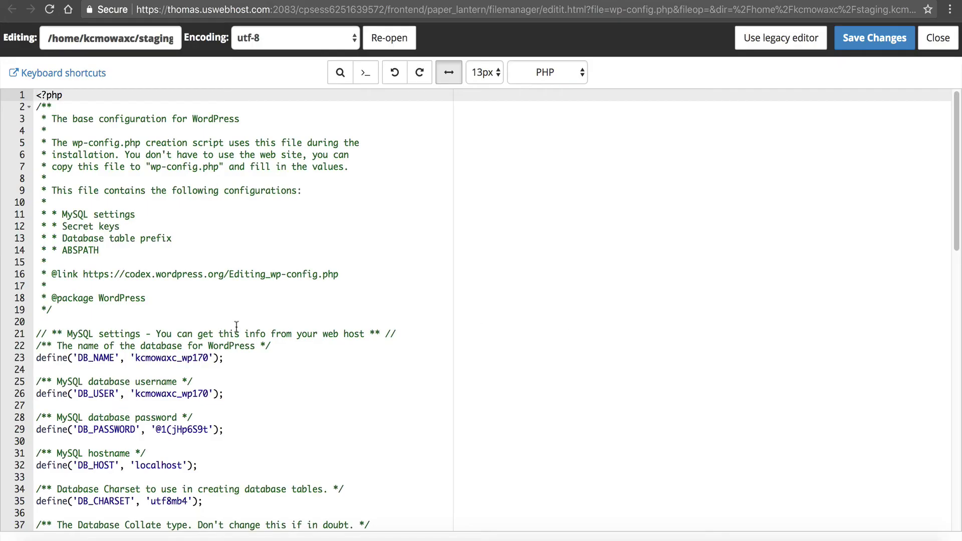
{"action": "left_click_drag", "start_coordinate": [135, 358], "coordinate": [209, 358]}
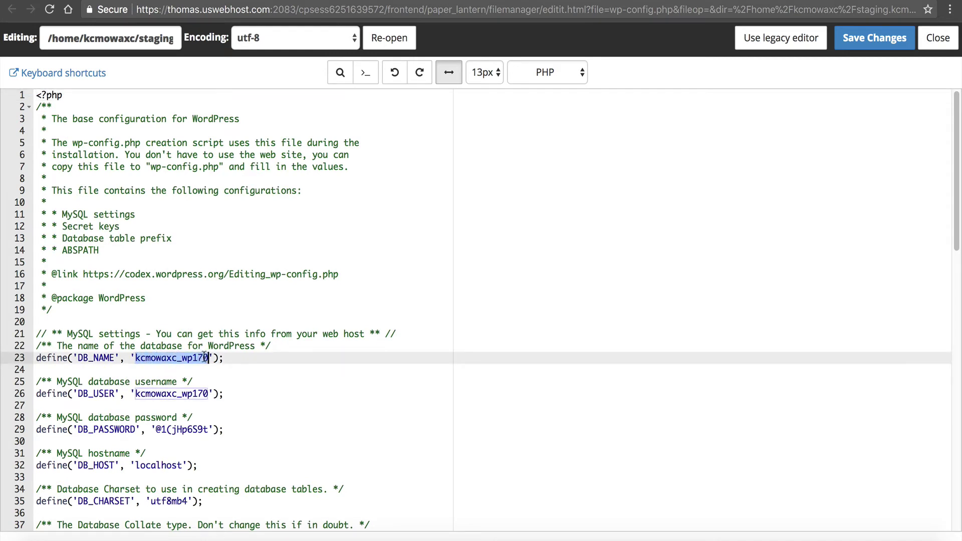
{"action": "left_click", "coordinate": [204, 357]}
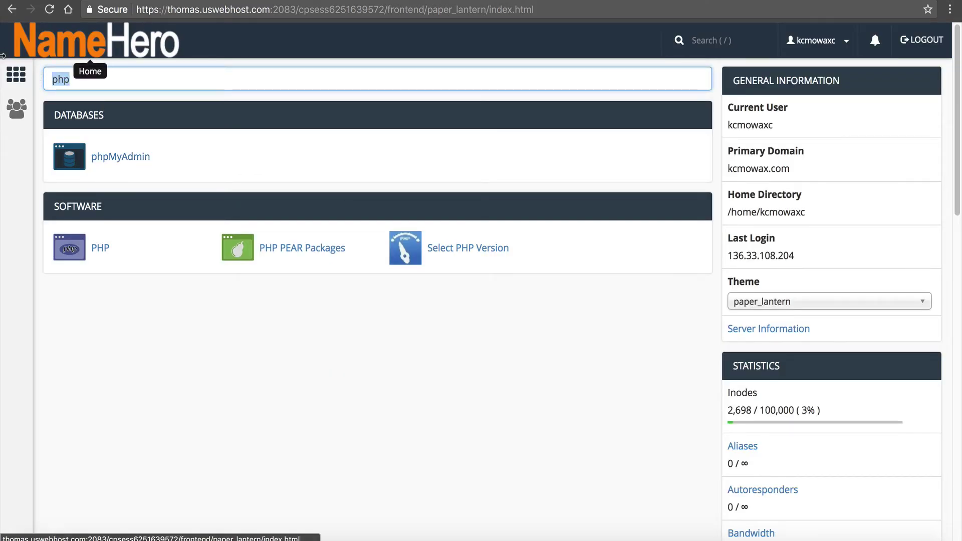
Copy the kcmowaxc_staging database name from the MySQL Databases page.
{"action": "type", "text": "mysq"}
{"action": "left_click", "coordinate": [159, 167]}
{"action": "scroll", "coordinate": [303, 370], "scroll_direction": "down", "scroll_amount": 4}
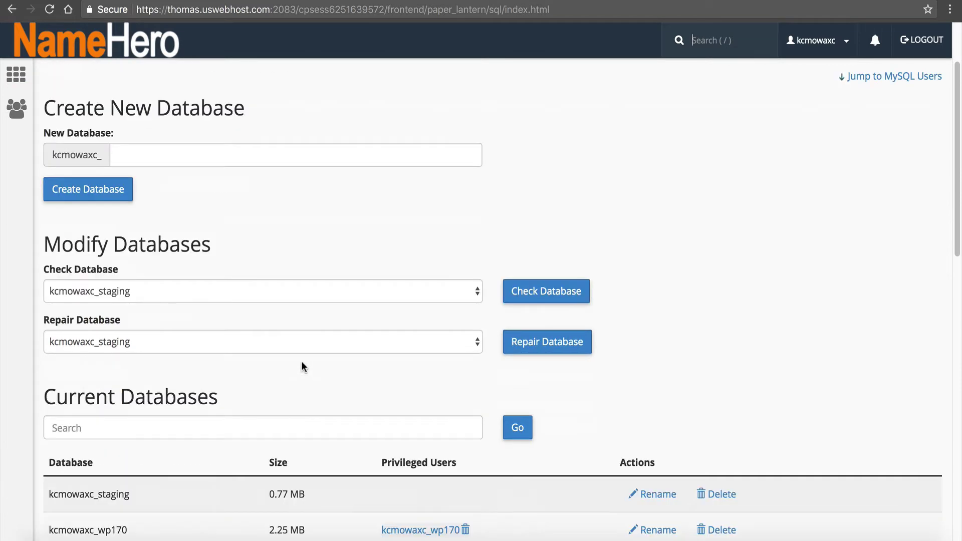
{"action": "left_click_drag", "start_coordinate": [125, 387], "coordinate": [49, 387]}
{"action": "right_click", "coordinate": [53, 385]}
{"action": "left_click", "coordinate": [94, 413]}
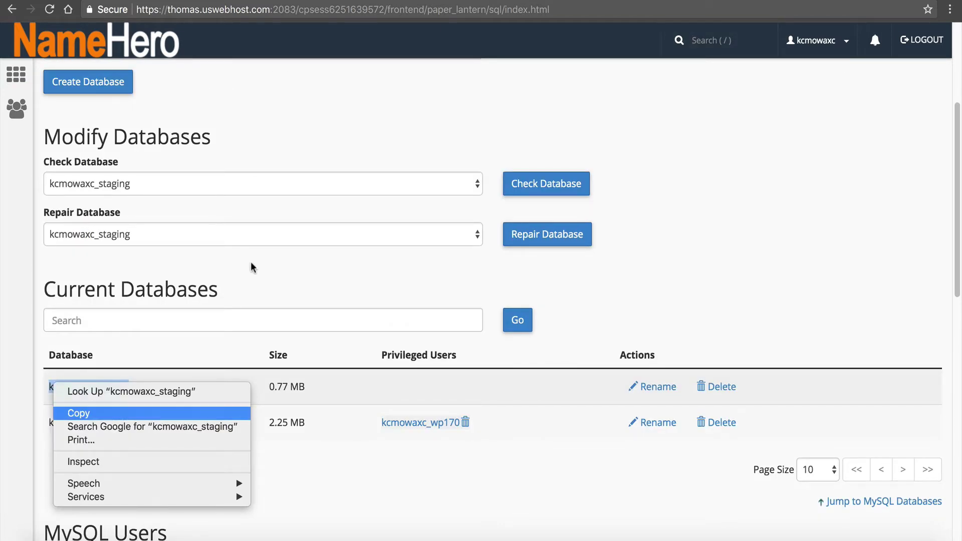
Replace kcmowaxc_wp170 on line 23 with kcmowaxc_staging and save wp-config.php.
{"action": "key", "text": "ctrl+Tab"}
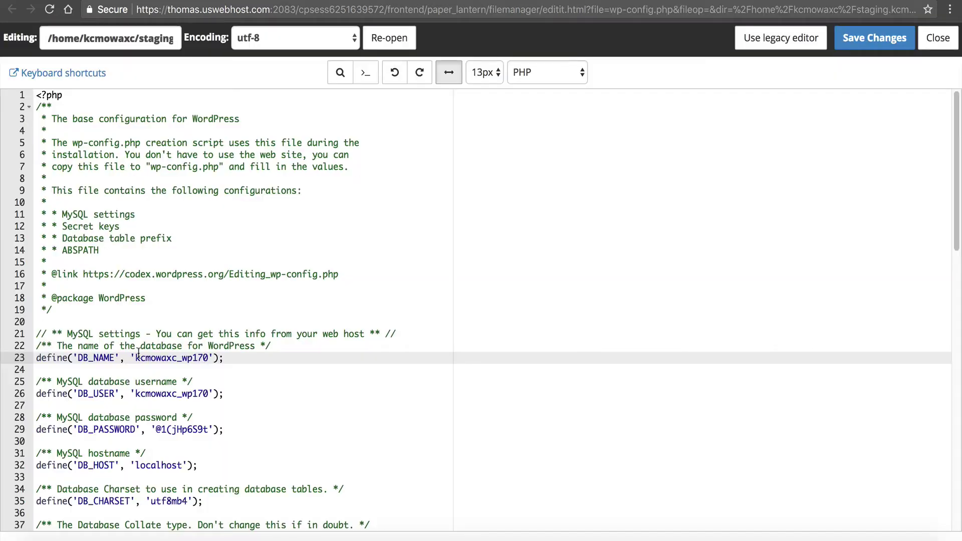
{"action": "left_click_drag", "start_coordinate": [136, 357], "coordinate": [206, 357]}
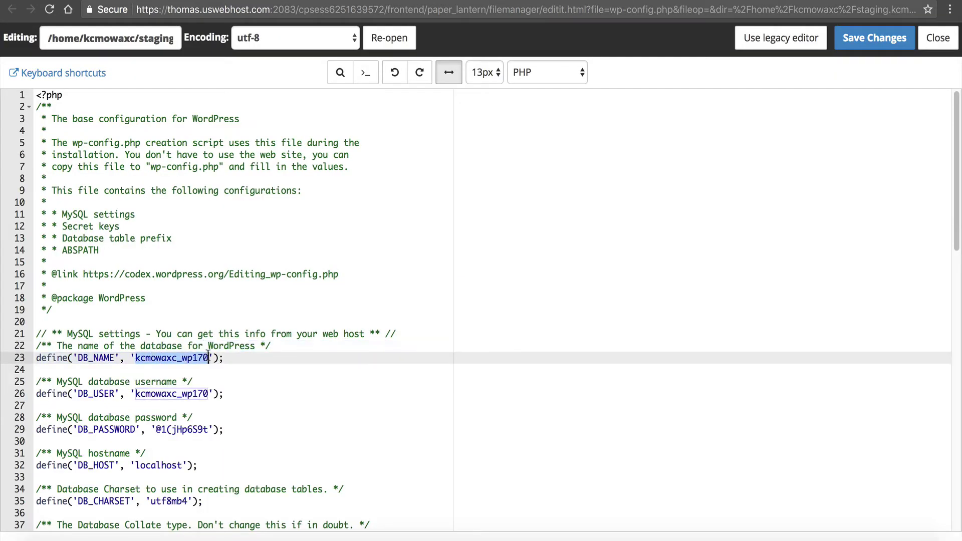
{"action": "right_click", "coordinate": [206, 355]}
{"action": "left_click", "coordinate": [234, 393]}
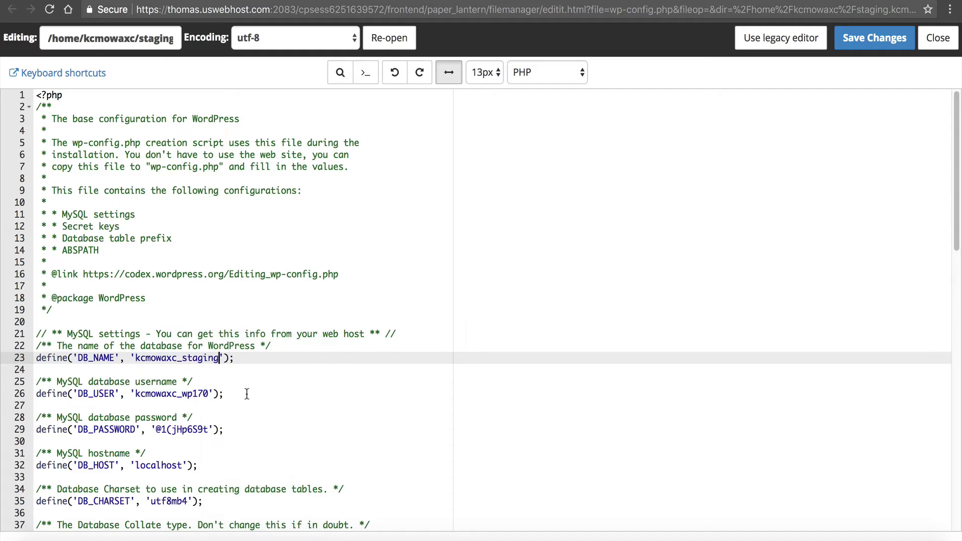
{"action": "left_click", "coordinate": [872, 40]}
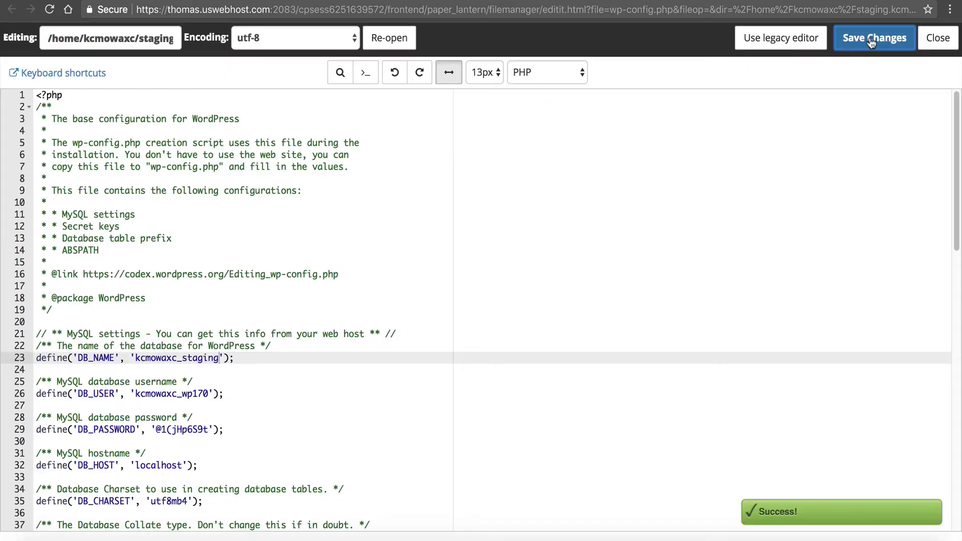
{"action": "key", "text": "ctrl+shift+Tab"}
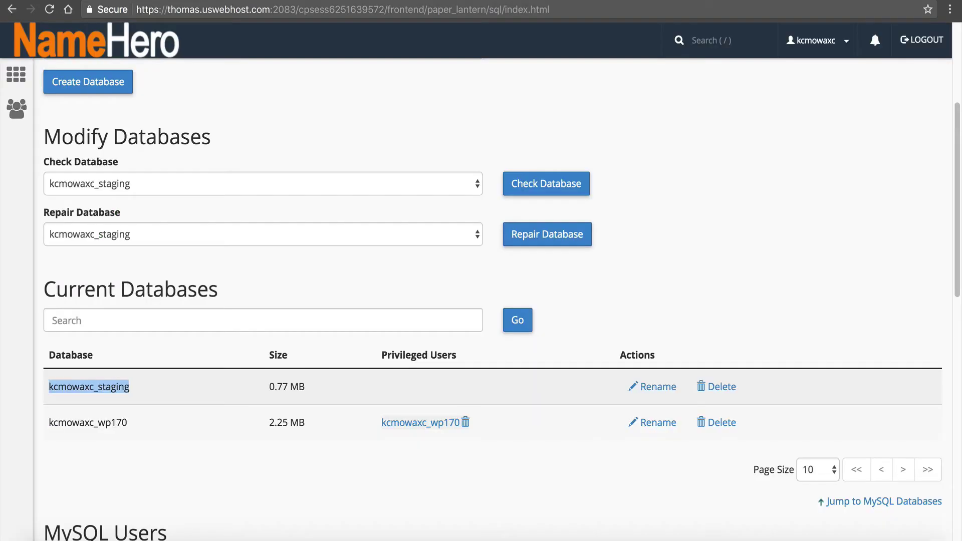
{"action": "scroll", "coordinate": [303, 285], "scroll_direction": "down", "scroll_amount": 5}
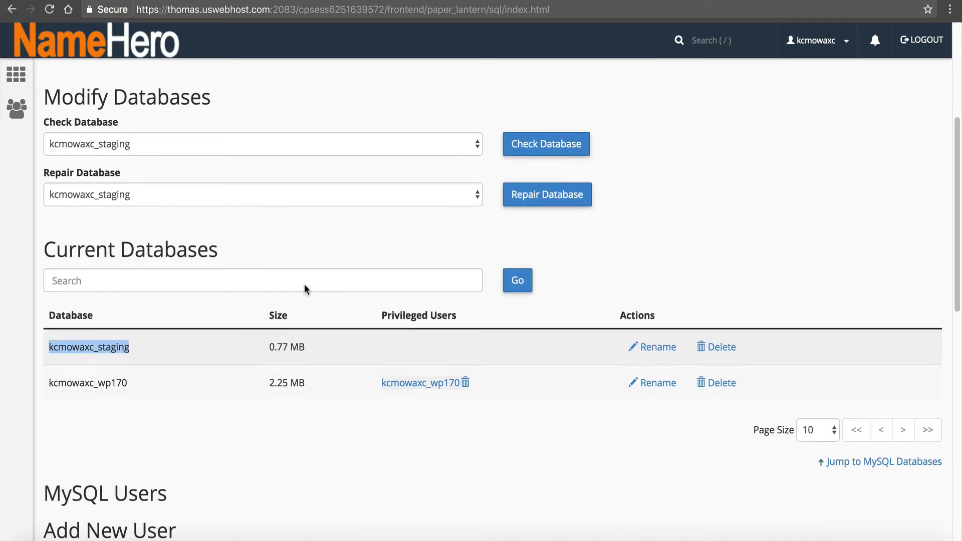
{"action": "scroll", "coordinate": [306, 280], "scroll_direction": "down", "scroll_amount": 8}
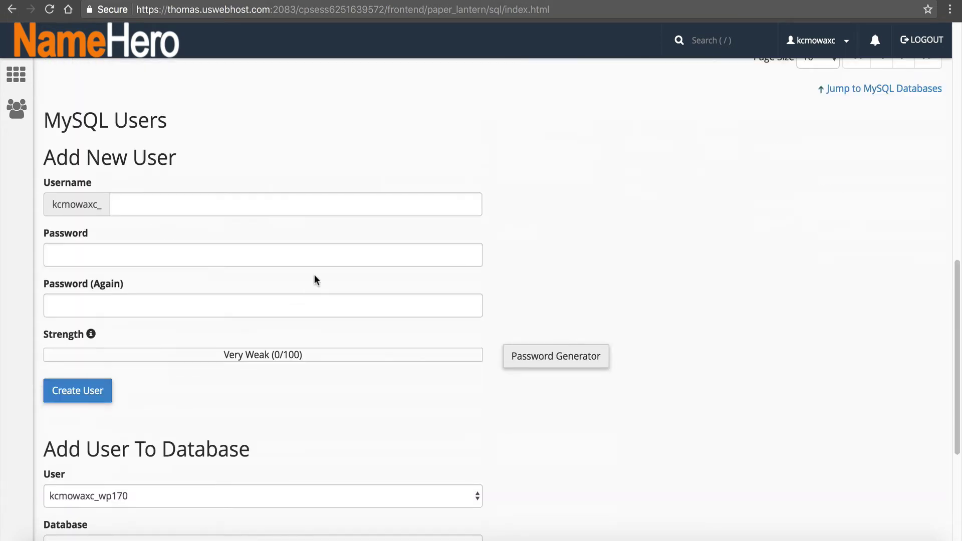
{"action": "scroll", "coordinate": [322, 216], "scroll_direction": "down", "scroll_amount": 3}
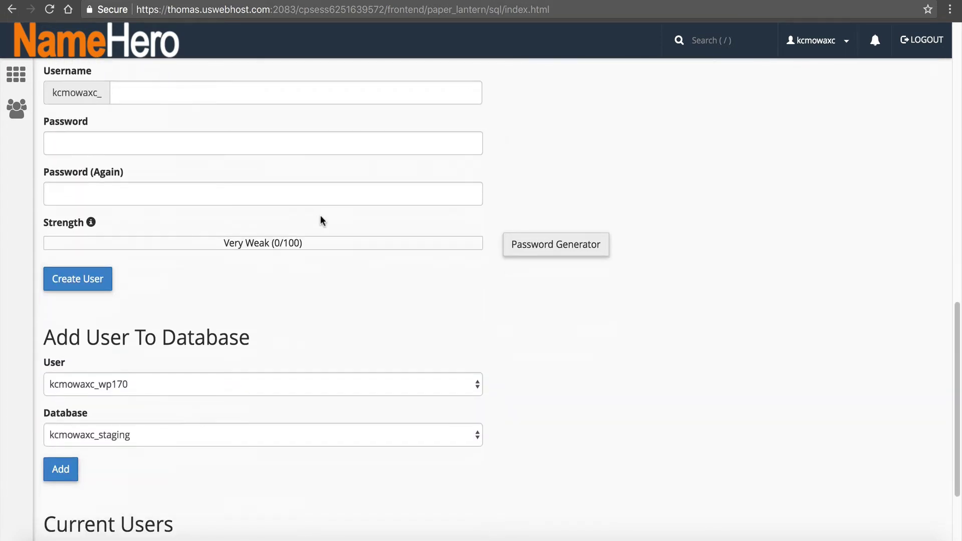
{"action": "left_click", "coordinate": [250, 381]}
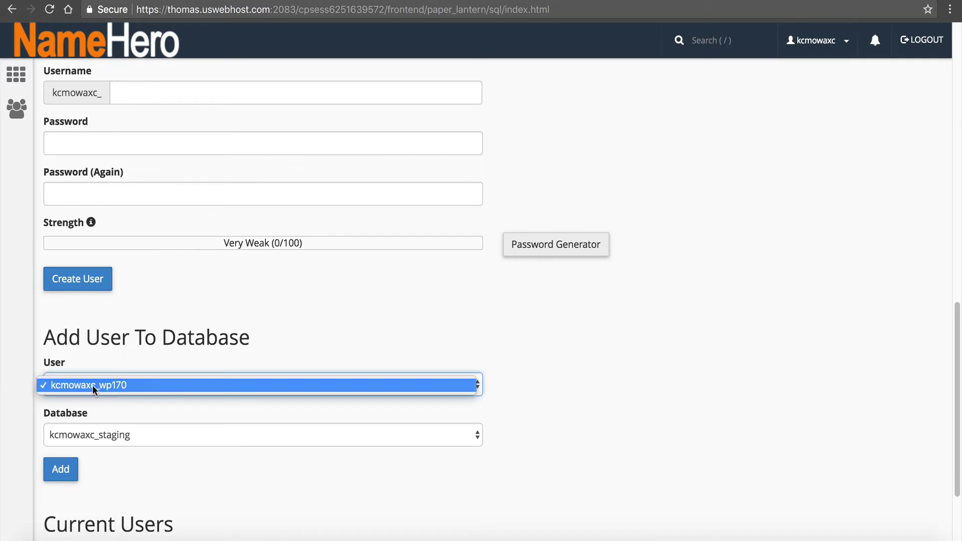
{"action": "left_click", "coordinate": [110, 387]}
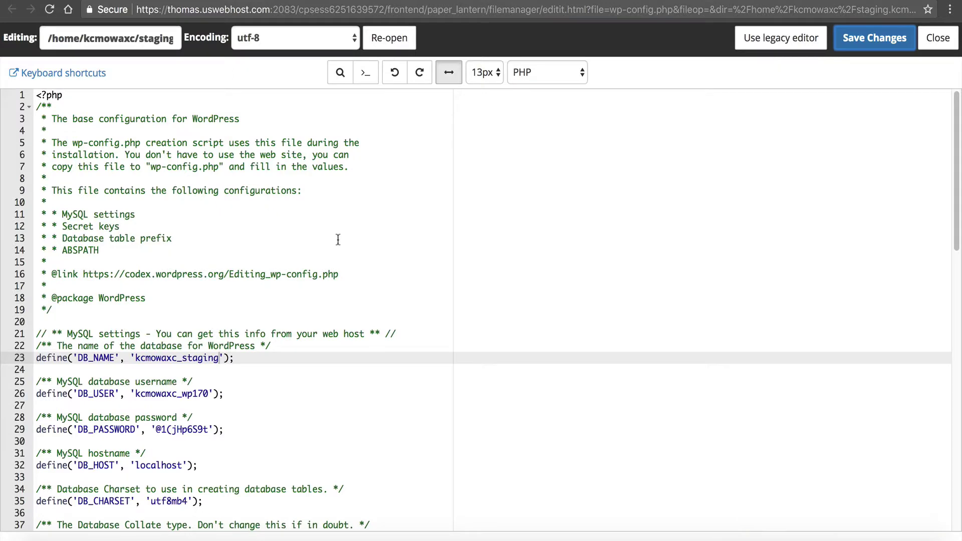
{"action": "left_click", "coordinate": [136, 394]}
{"action": "left_click_drag", "start_coordinate": [135, 393], "coordinate": [210, 393]}
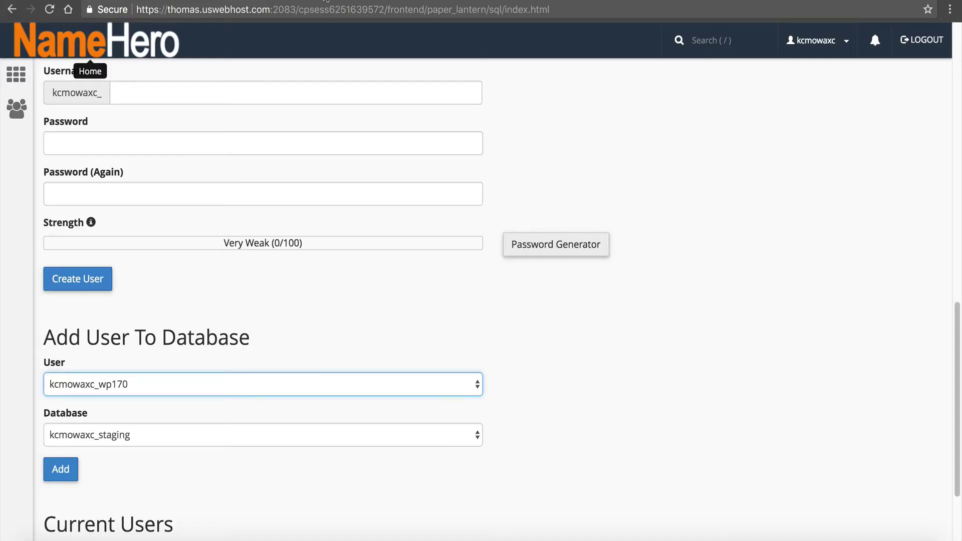
{"action": "left_click", "coordinate": [56, 471]}
Add kcmowaxc_wp170 to kcmowaxc_staging with All Privileges.
{"action": "left_click", "coordinate": [98, 431]}
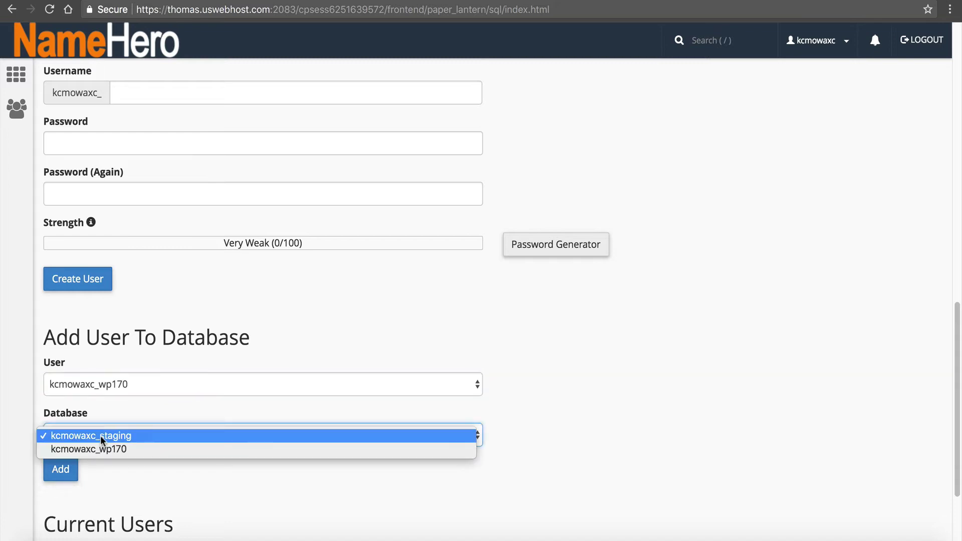
{"action": "left_click", "coordinate": [103, 436]}
{"action": "left_click", "coordinate": [61, 469]}
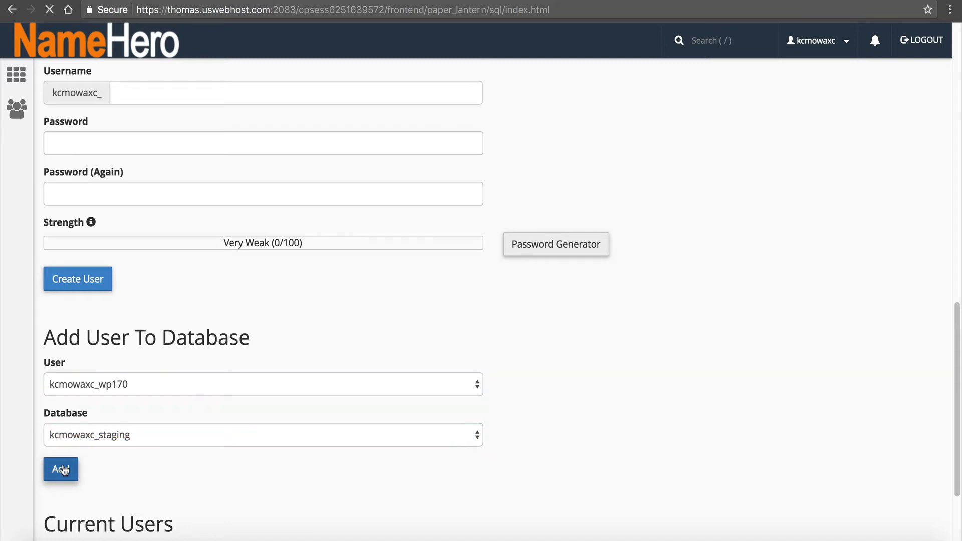
{"action": "left_click", "coordinate": [53, 211]}
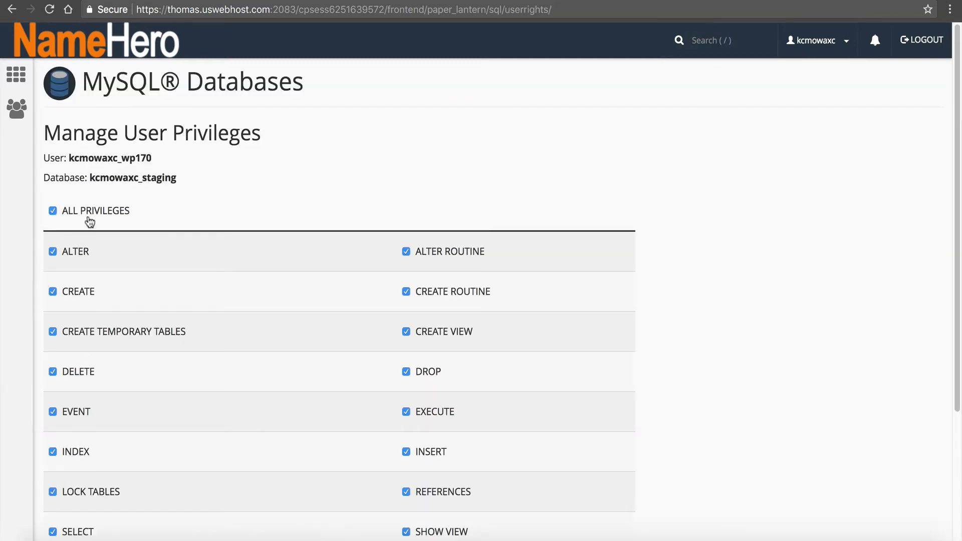
{"action": "scroll", "coordinate": [158, 250], "scroll_direction": "down", "scroll_amount": 5}
{"action": "left_click", "coordinate": [80, 448]}
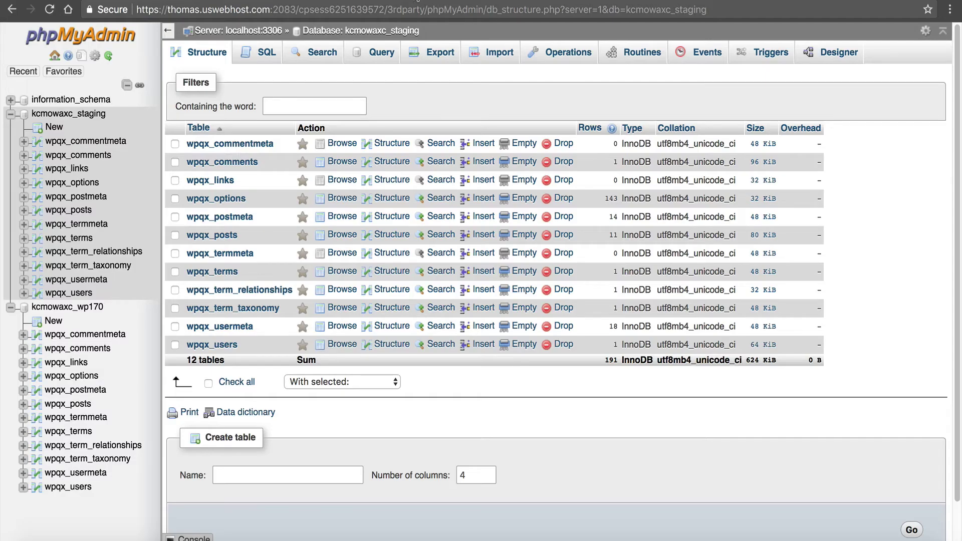
Refresh the kcmowaxc_staging table list and browse the wpqx_options rows.
{"action": "left_click", "coordinate": [80, 119]}
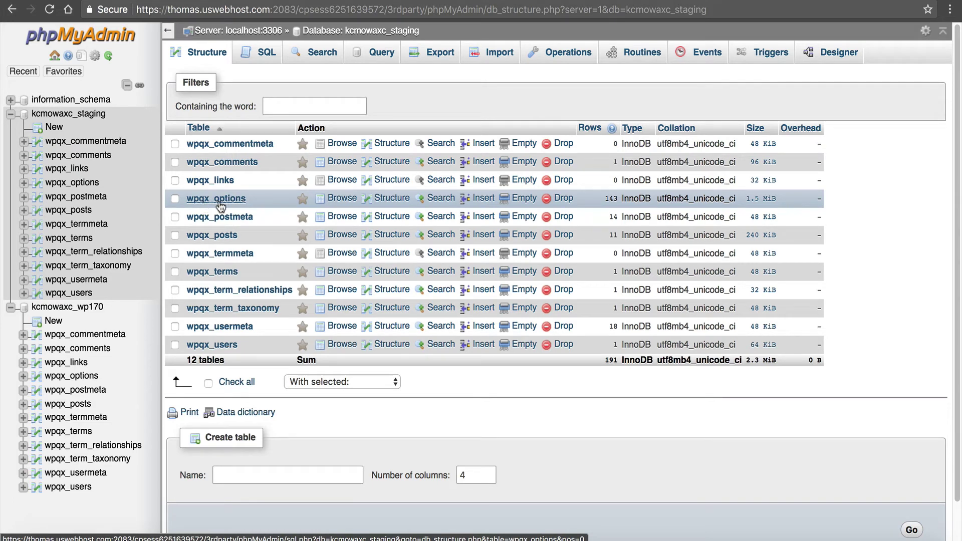
{"action": "left_click", "coordinate": [337, 203]}
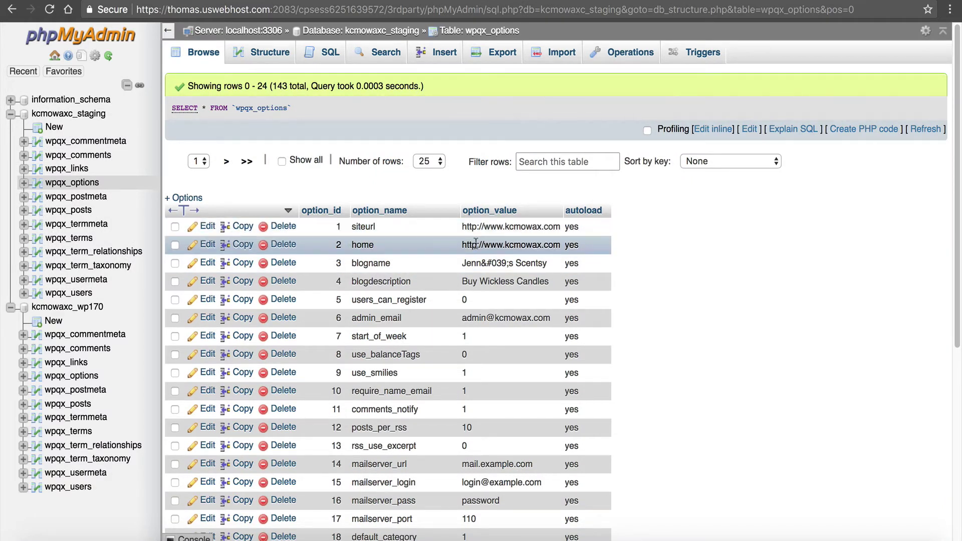
Change both siteurl and home in wpqx_options from www to staging, saving each.
{"action": "left_click", "coordinate": [207, 226]}
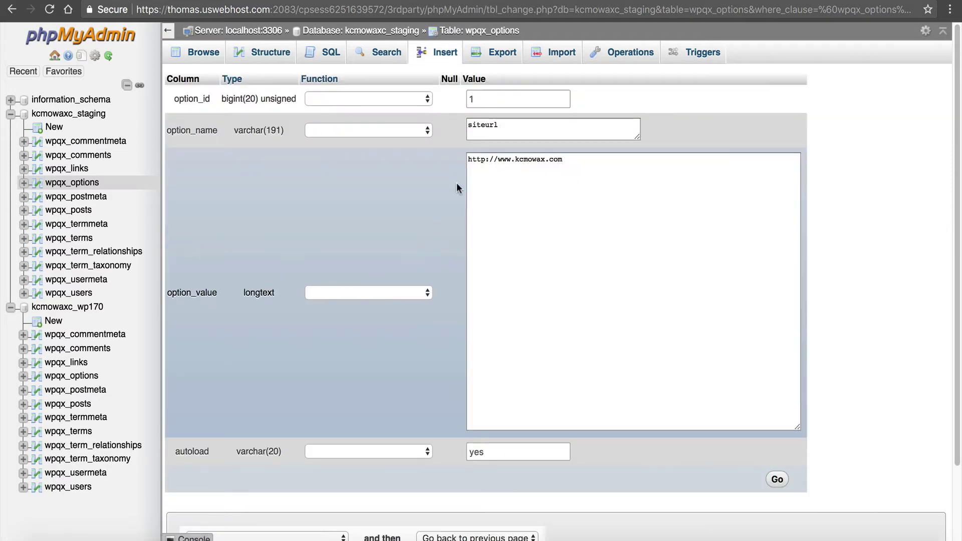
{"action": "left_click_drag", "start_coordinate": [497, 160], "coordinate": [510, 163]}
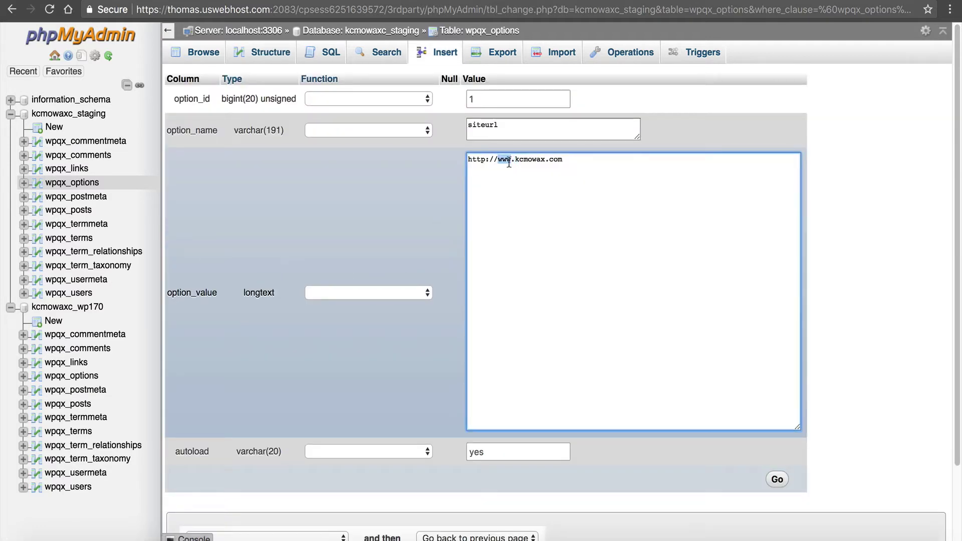
{"action": "type", "text": "staging"}
{"action": "left_click", "coordinate": [769, 485]}
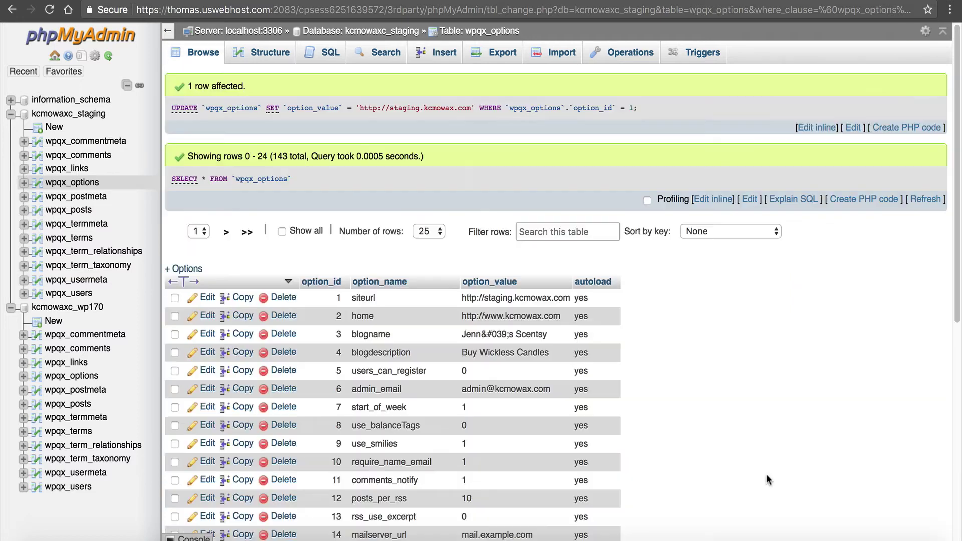
{"action": "left_click", "coordinate": [207, 315]}
{"action": "left_click_drag", "start_coordinate": [498, 159], "coordinate": [512, 158]}
{"action": "type", "text": "stagin"}
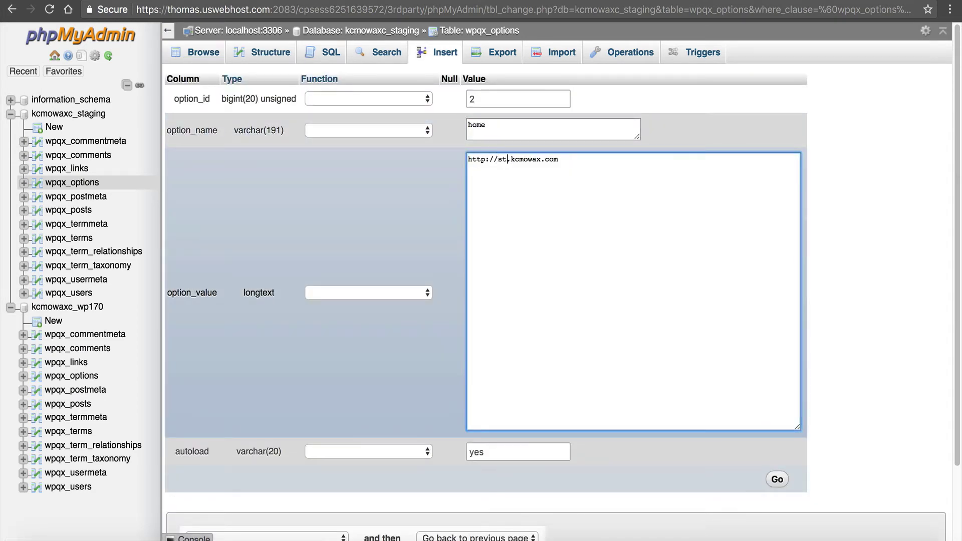
{"action": "type", "text": "g"}
{"action": "left_click", "coordinate": [771, 483]}
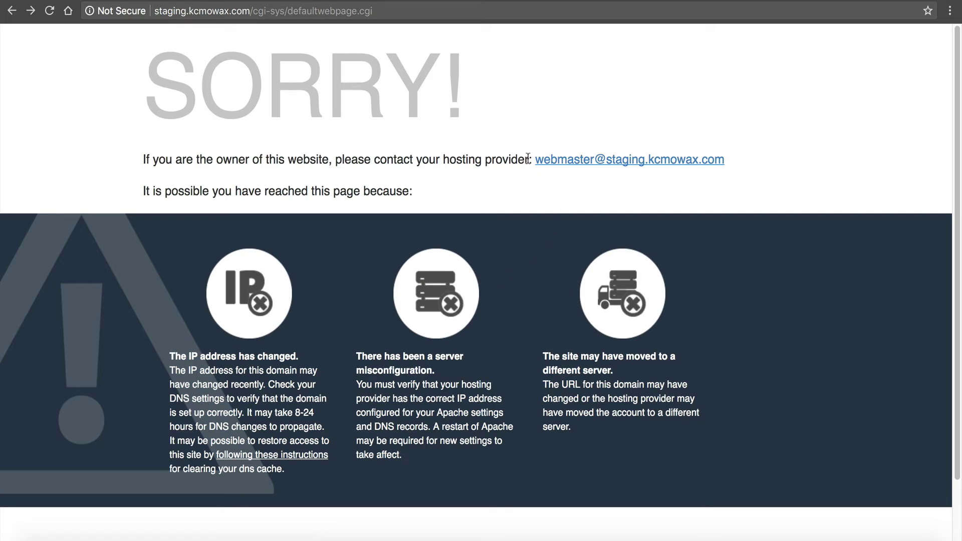
Open a new Chrome tab from the browser menu.
{"action": "left_click", "coordinate": [948, 12]}
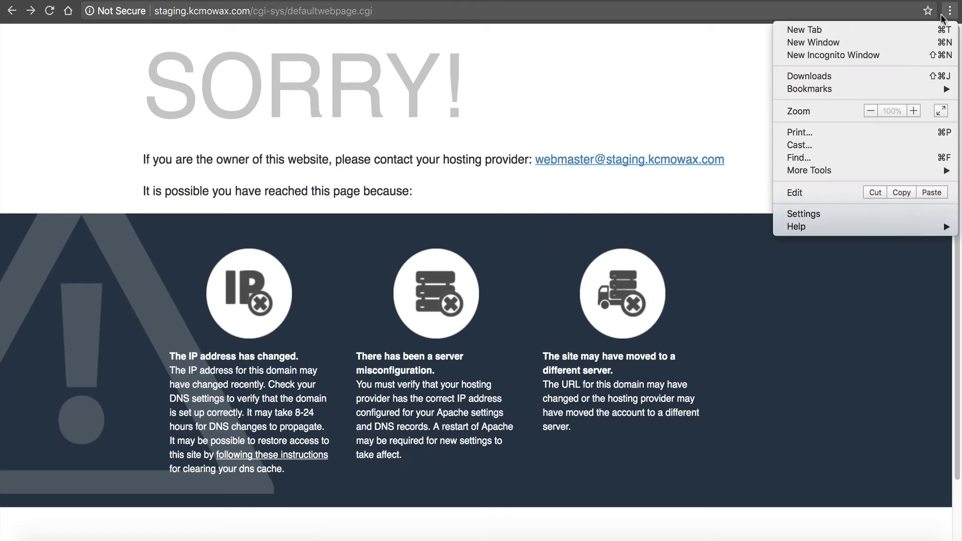
{"action": "left_click", "coordinate": [905, 32]}
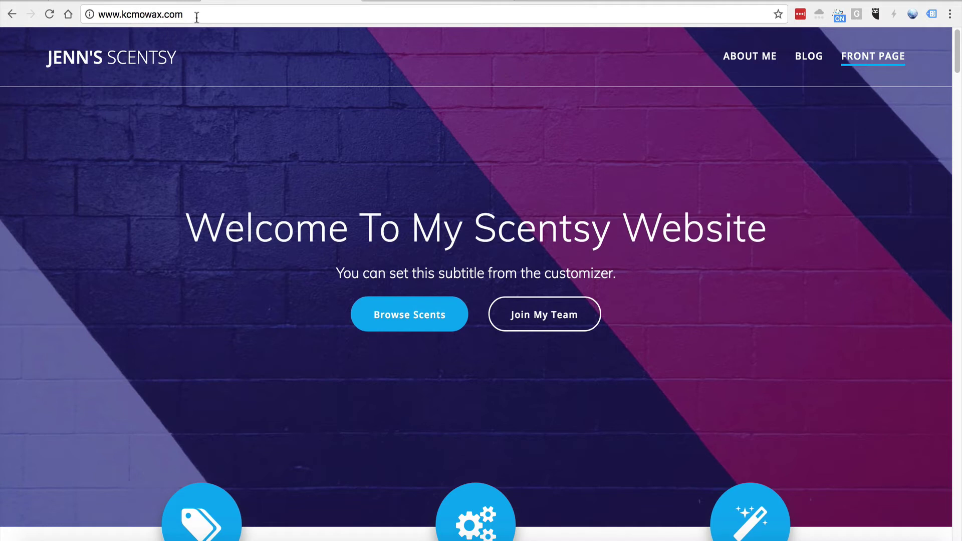
Go to staging.kcmowax.com/wp-admin and log in with the pasted username and password.
{"action": "left_click", "coordinate": [195, 18]}
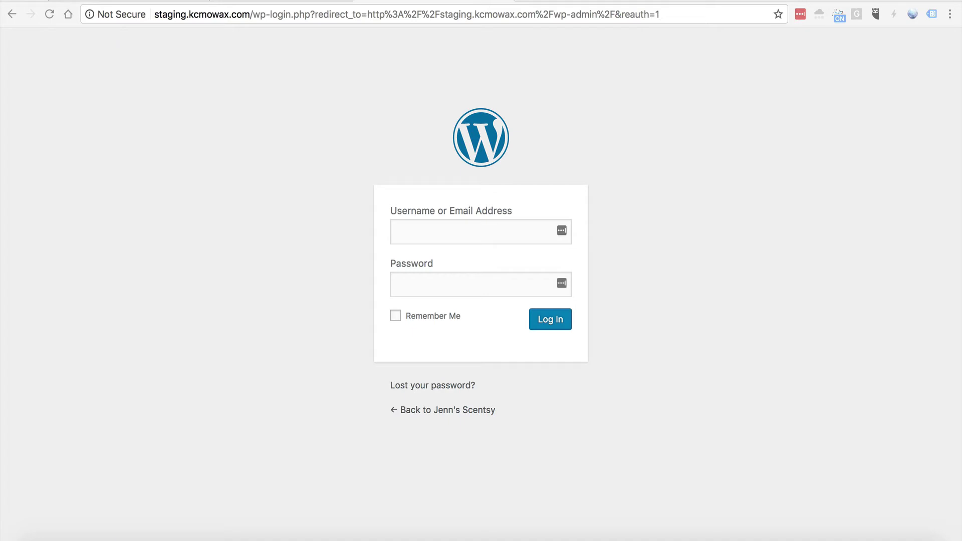
{"action": "left_click", "coordinate": [411, 238]}
{"action": "right_click", "coordinate": [413, 238]}
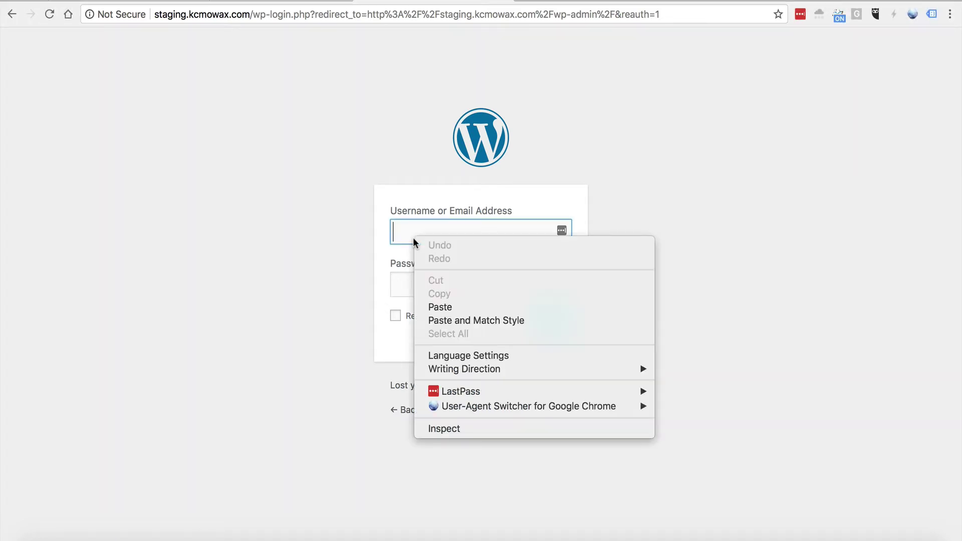
{"action": "left_click", "coordinate": [464, 308]}
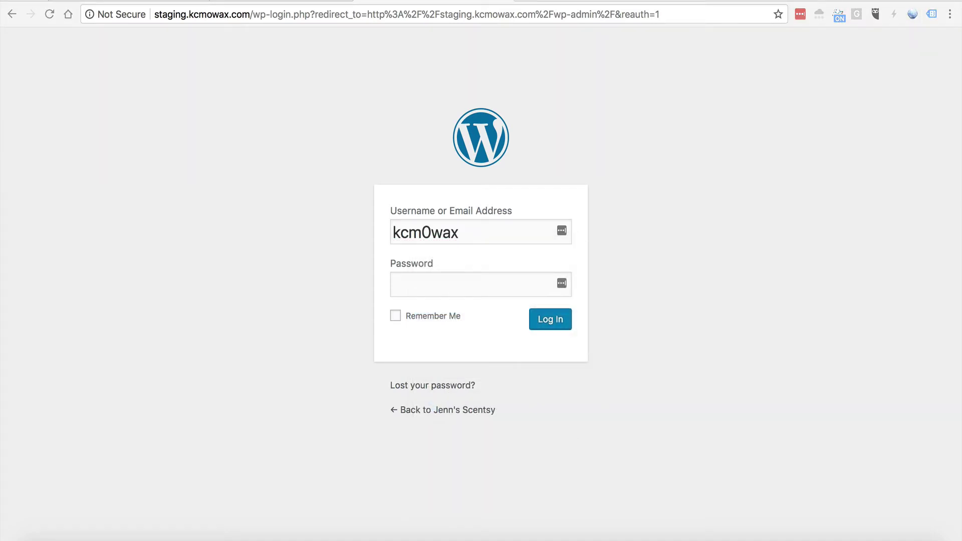
{"action": "right_click", "coordinate": [468, 281]}
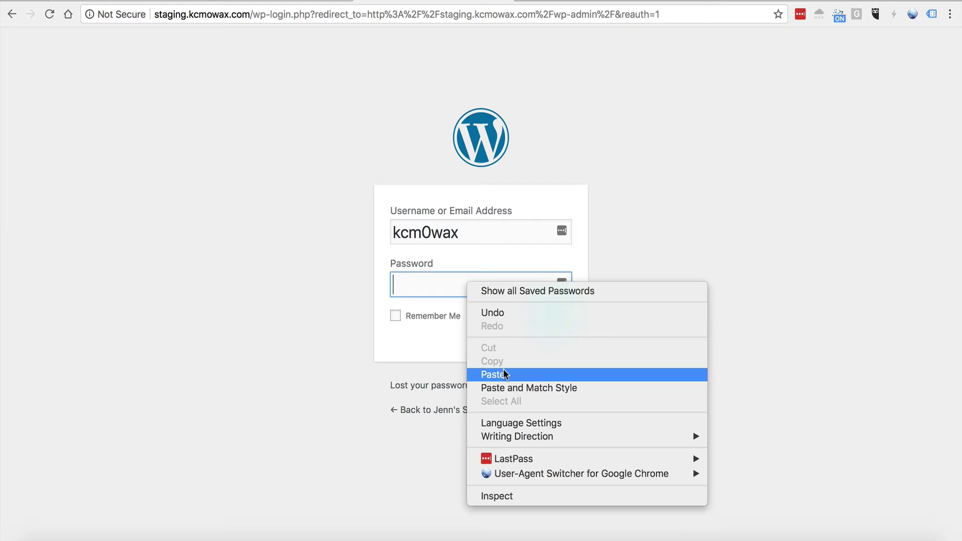
{"action": "left_click", "coordinate": [491, 375]}
{"action": "left_click", "coordinate": [559, 328]}
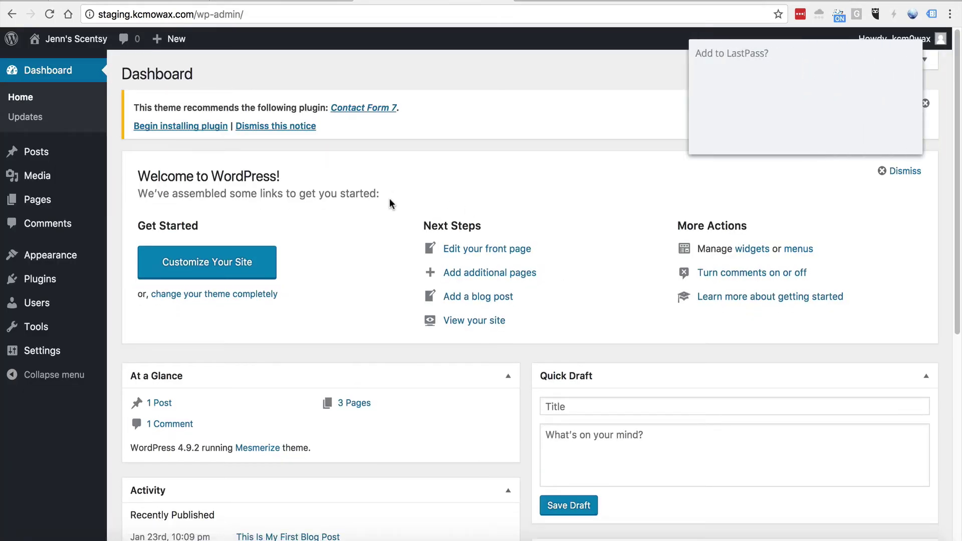
Dismiss the LastPass save prompt and go to Appearance > Themes.
{"action": "left_click", "coordinate": [825, 137]}
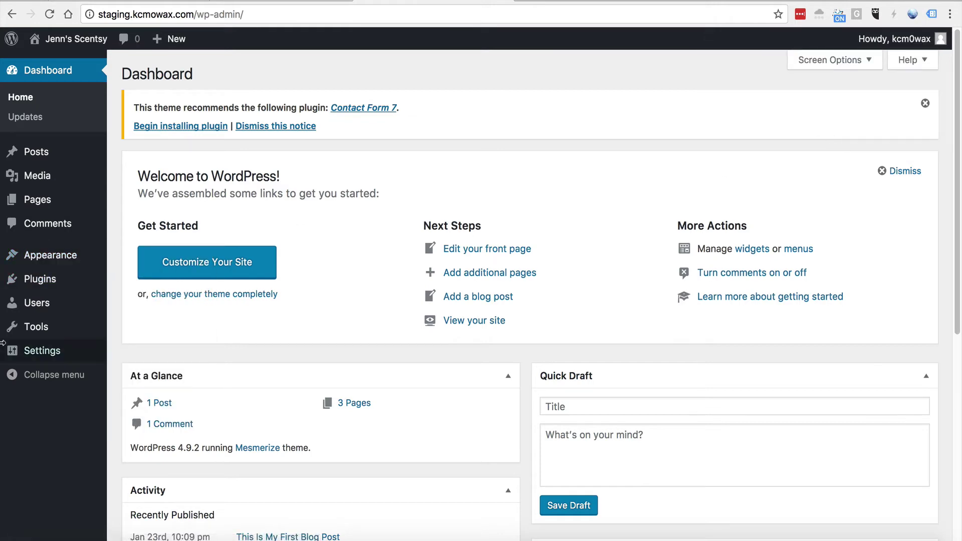
{"action": "left_click", "coordinate": [150, 259]}
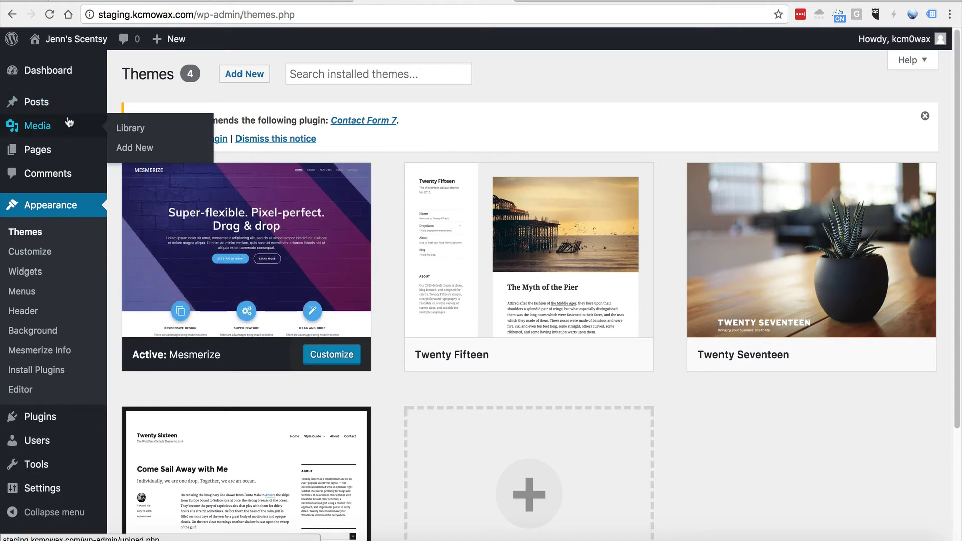
{"action": "mouse_move", "coordinate": [192, 101]}
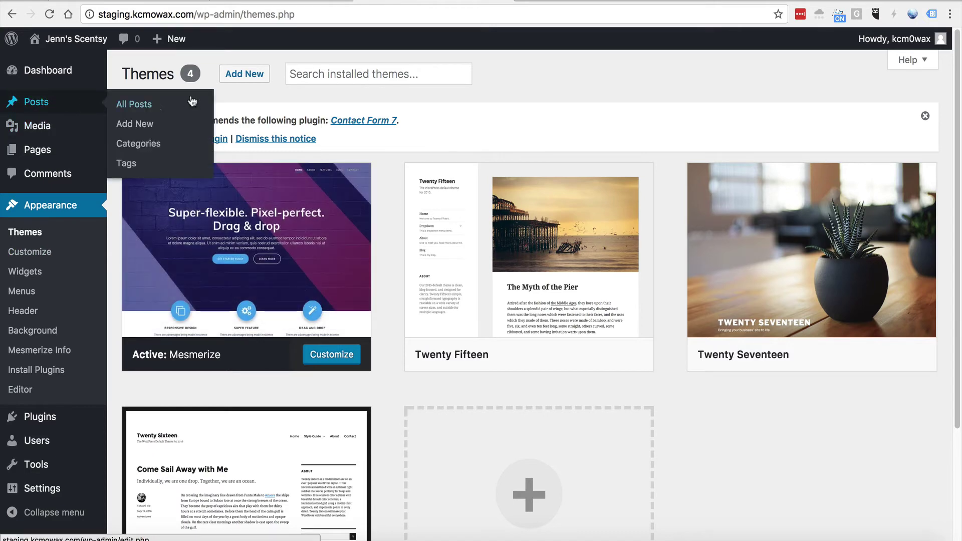
Start a new post titled 'Testing The Staging Site' with body 'Test 1 2 3'.
{"action": "left_click", "coordinate": [153, 128]}
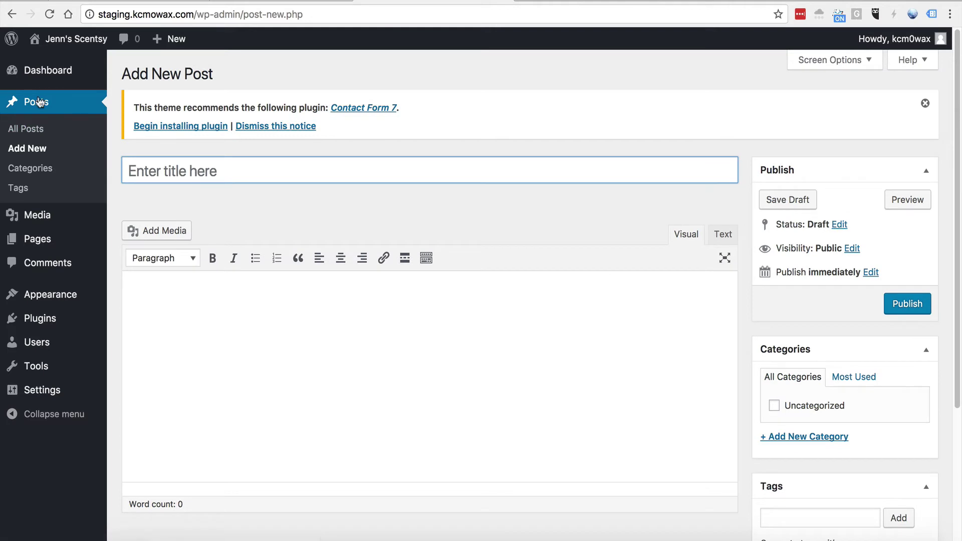
{"action": "left_click", "coordinate": [165, 167]}
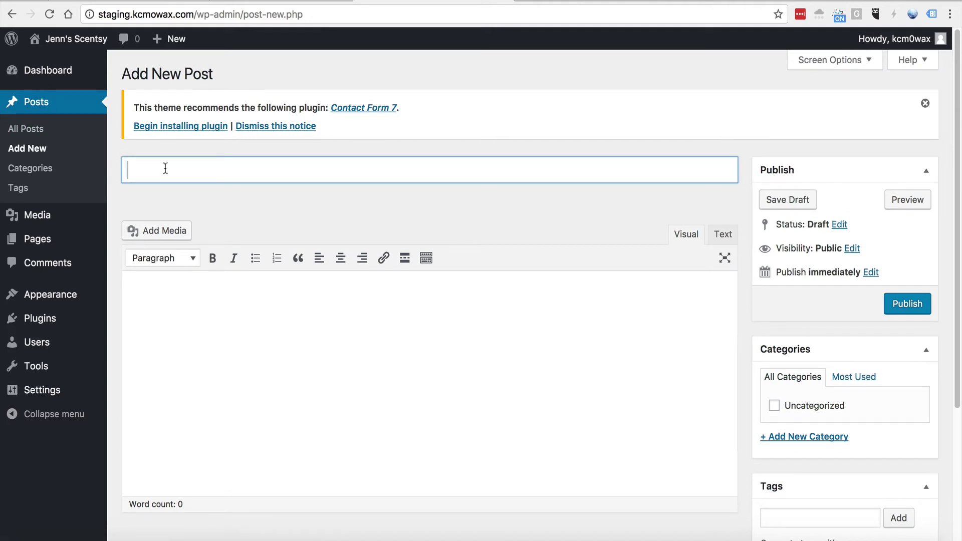
{"action": "type", "text": "Testing The Staging Site"}
{"action": "key", "text": "Tab"}
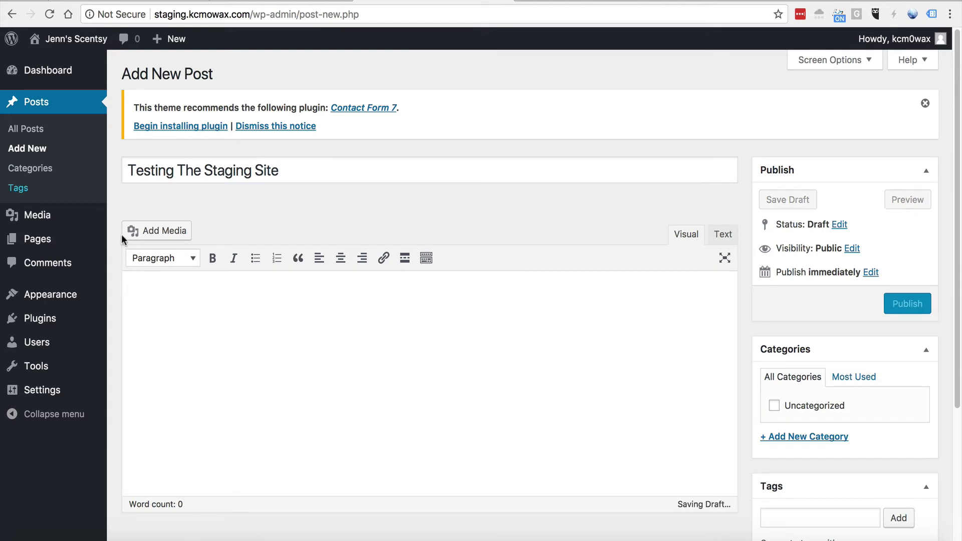
{"action": "type", "text": "TEs"}
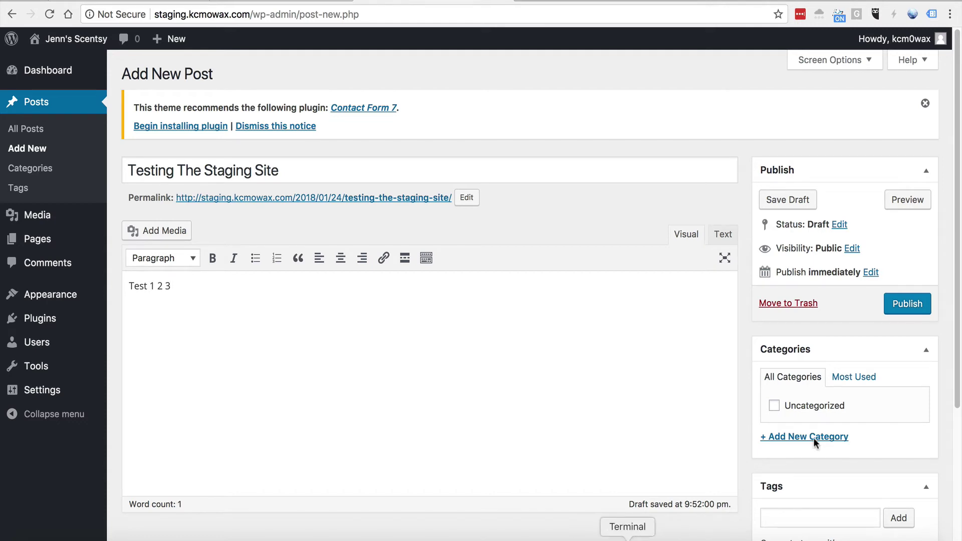
{"action": "scroll", "coordinate": [836, 437], "scroll_direction": "down", "scroll_amount": 3}
{"action": "scroll", "coordinate": [841, 466], "scroll_direction": "down", "scroll_amount": 3}
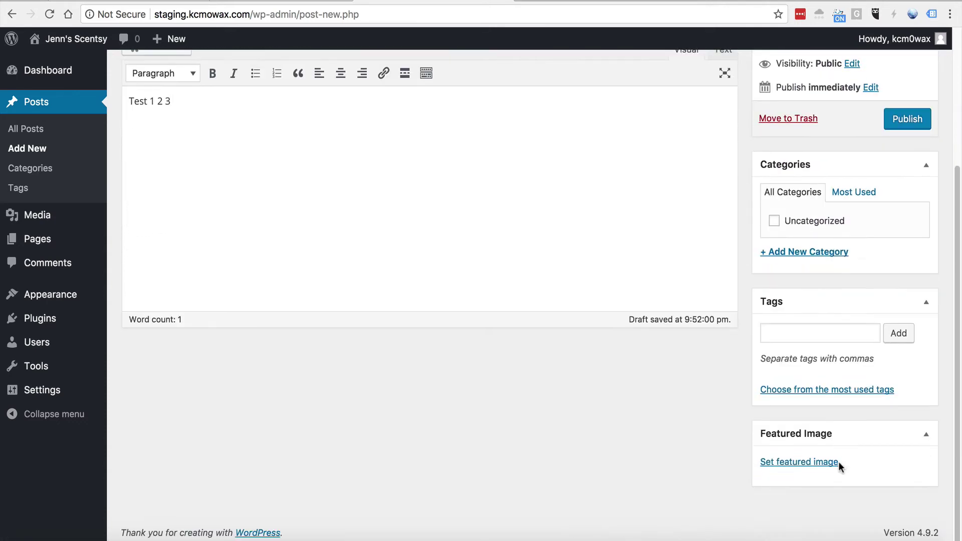
Upload the window-candles photo as the featured image and publish the post.
{"action": "left_click", "coordinate": [818, 461]}
{"action": "left_click", "coordinate": [498, 306]}
{"action": "double_click", "coordinate": [446, 83]}
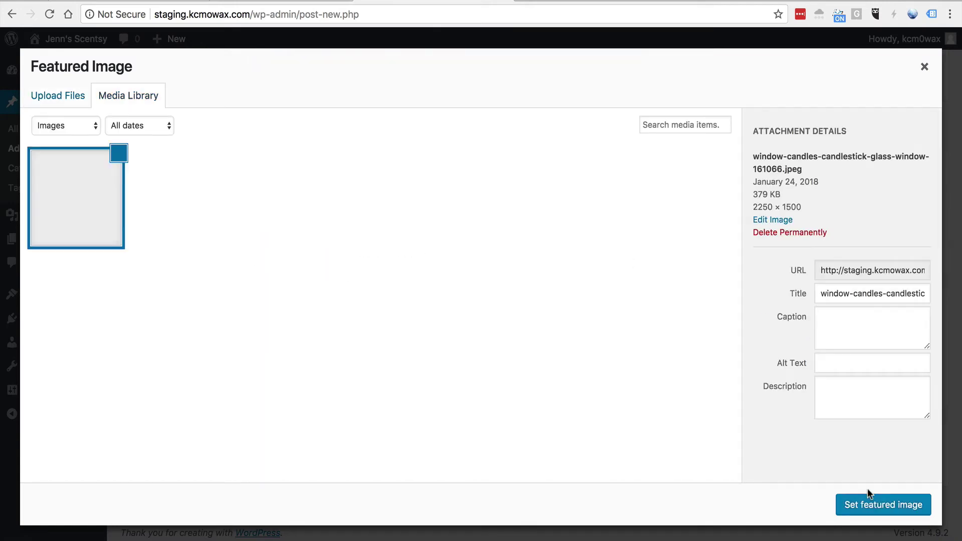
{"action": "left_click", "coordinate": [871, 504]}
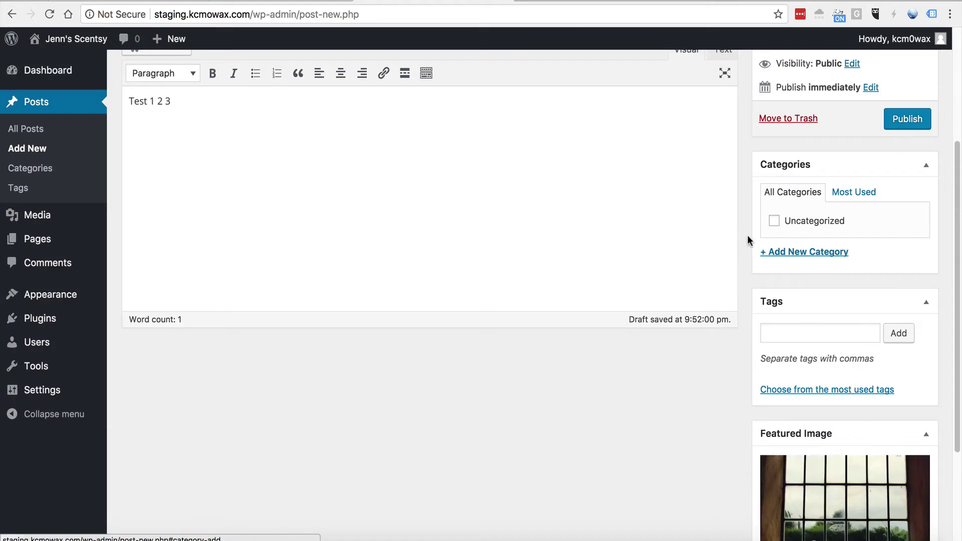
{"action": "scroll", "coordinate": [801, 245], "scroll_direction": "up", "scroll_amount": 4}
{"action": "left_click", "coordinate": [886, 310]}
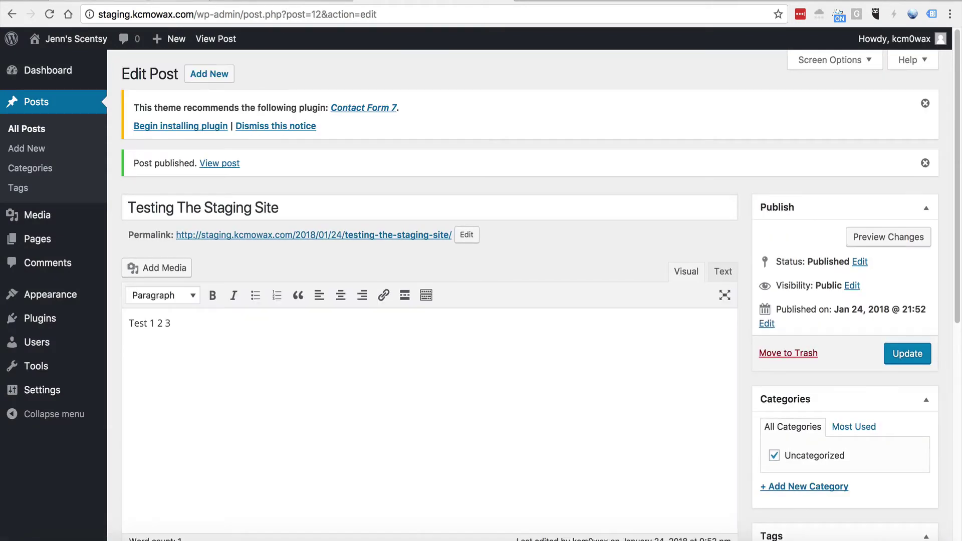
Check the staging blog page, which returns 404, then return to the admin.
{"action": "left_click", "coordinate": [282, 2]}
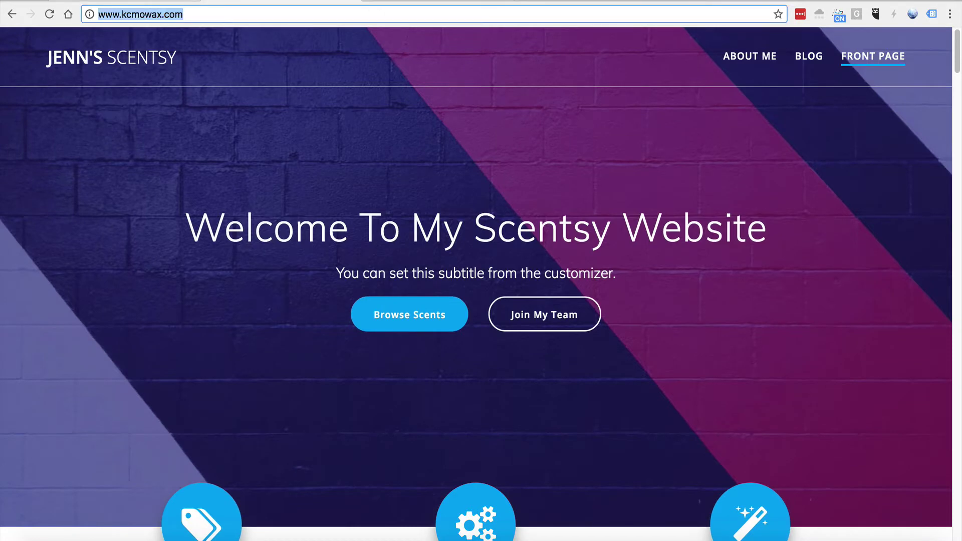
{"action": "left_click", "coordinate": [808, 67]}
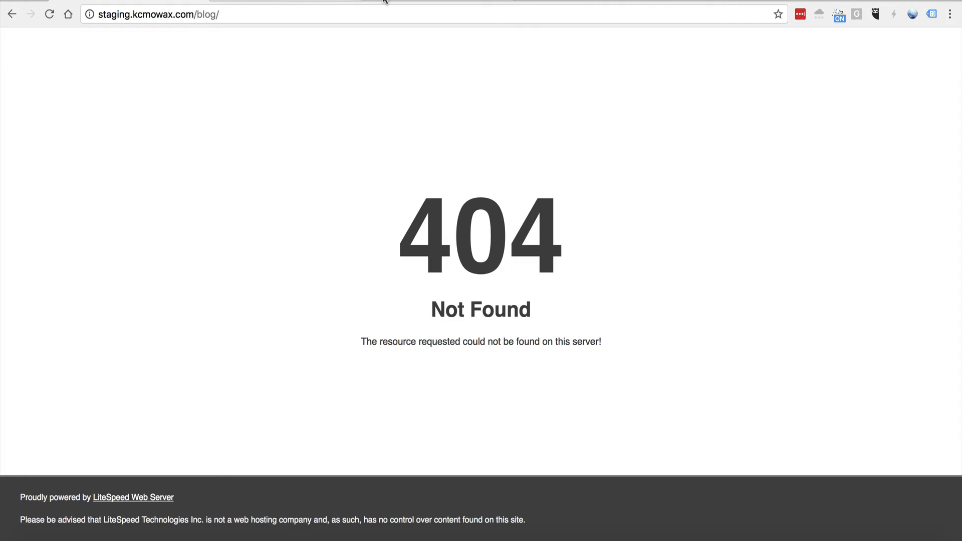
{"action": "left_click", "coordinate": [438, 3]}
Re-save the Day and name permalink structure under Settings > Permalinks.
{"action": "mouse_move", "coordinate": [56, 299]}
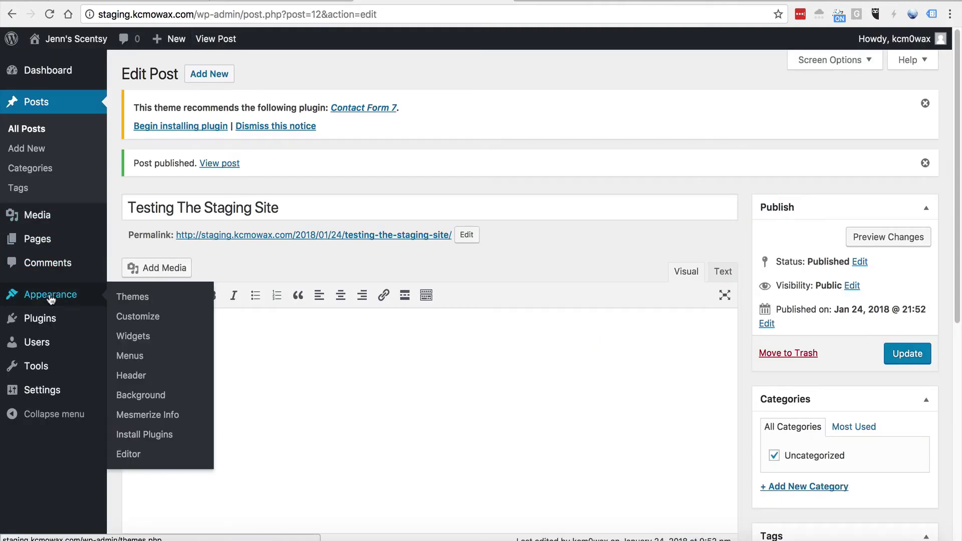
{"action": "mouse_move", "coordinate": [42, 390]}
{"action": "left_click", "coordinate": [157, 433]}
{"action": "scroll", "coordinate": [260, 393], "scroll_direction": "down", "scroll_amount": 2}
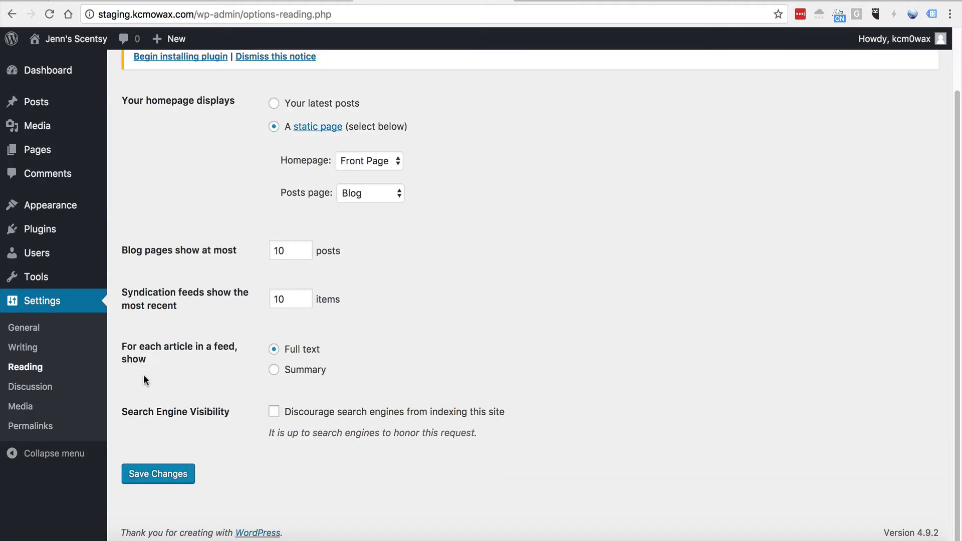
{"action": "scroll", "coordinate": [254, 429], "scroll_direction": "down", "scroll_amount": 3}
{"action": "left_click", "coordinate": [169, 474]}
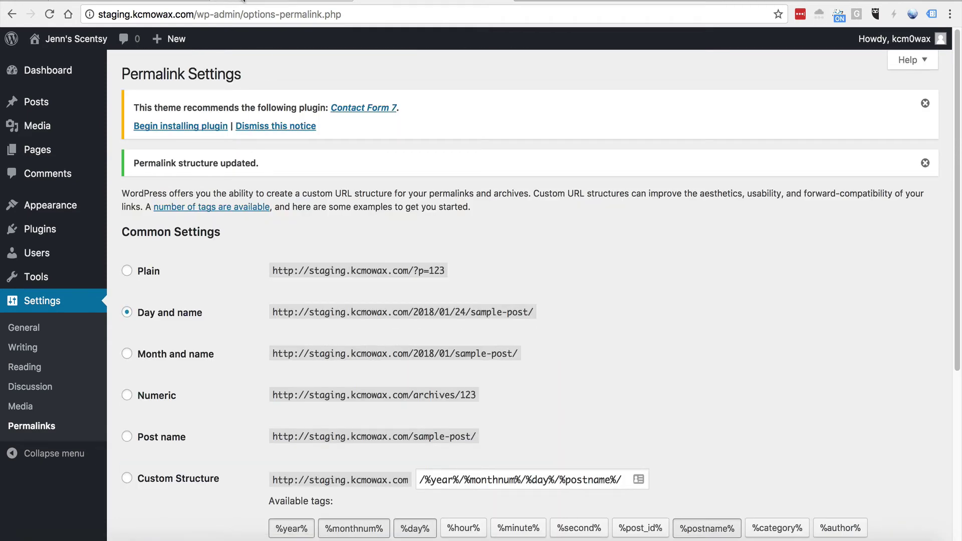
{"action": "left_click", "coordinate": [244, 1]}
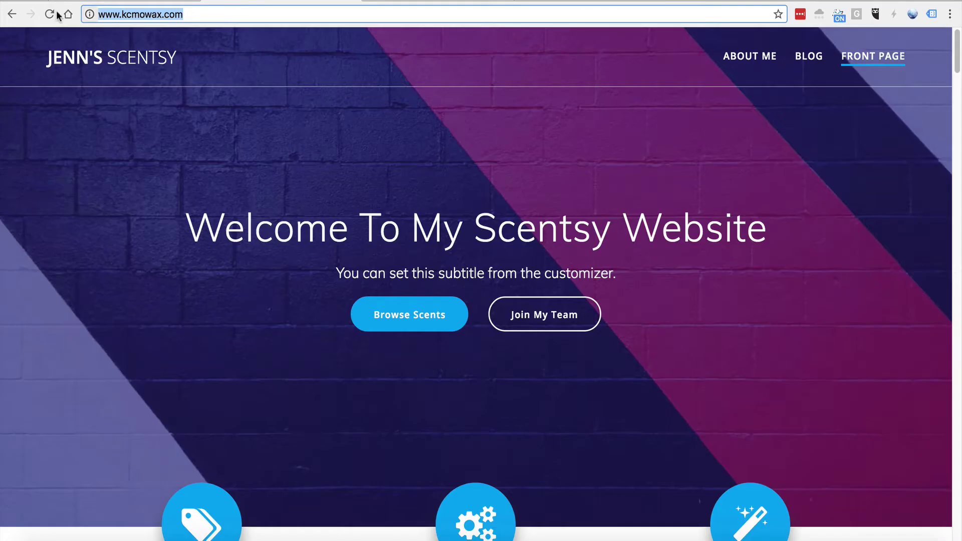
{"action": "left_click", "coordinate": [183, 1]}
{"action": "key", "text": "super+r"}
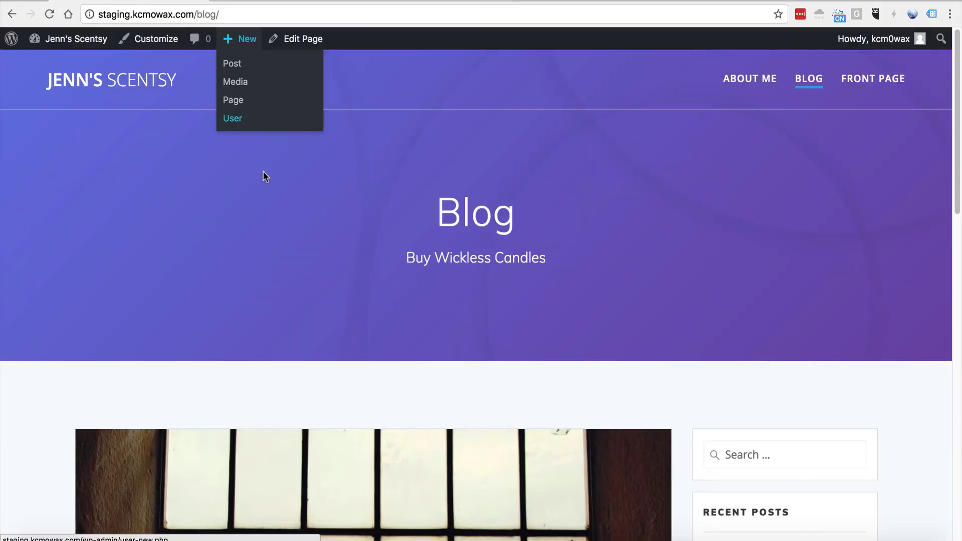
{"action": "scroll", "coordinate": [269, 227], "scroll_direction": "down", "scroll_amount": 4}
{"action": "scroll", "coordinate": [273, 228], "scroll_direction": "down", "scroll_amount": 10}
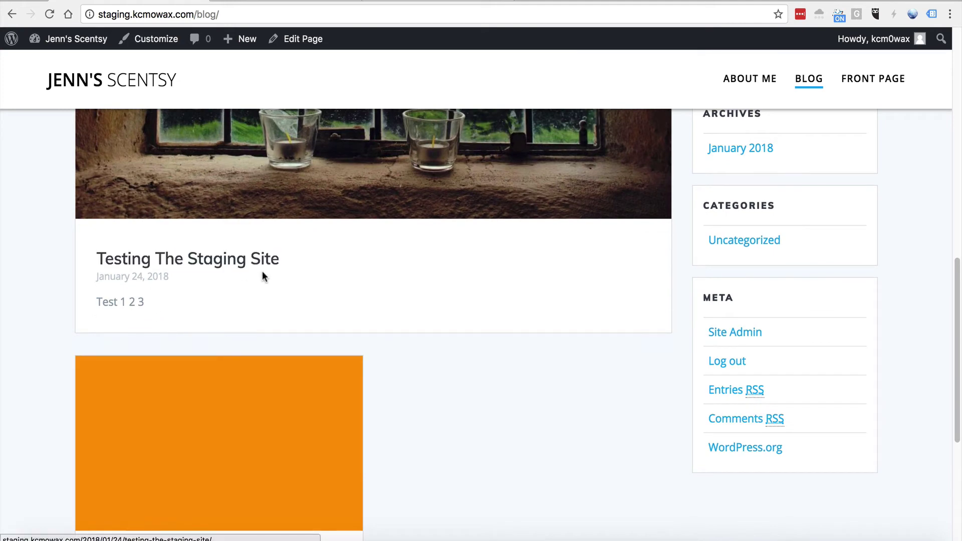
{"action": "scroll", "coordinate": [149, 295], "scroll_direction": "down", "scroll_amount": 1}
{"action": "scroll", "coordinate": [312, 318], "scroll_direction": "up", "scroll_amount": 10}
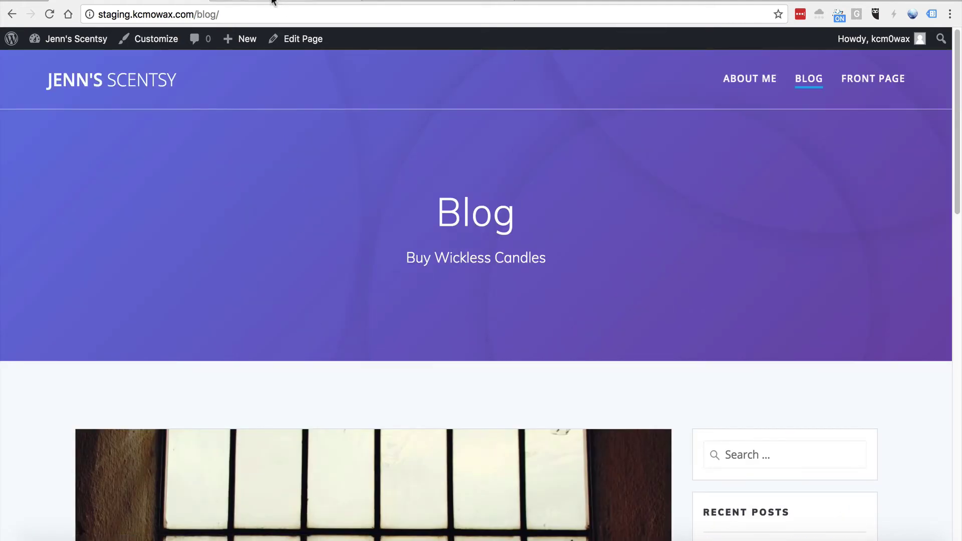
{"action": "left_click", "coordinate": [253, 3]}
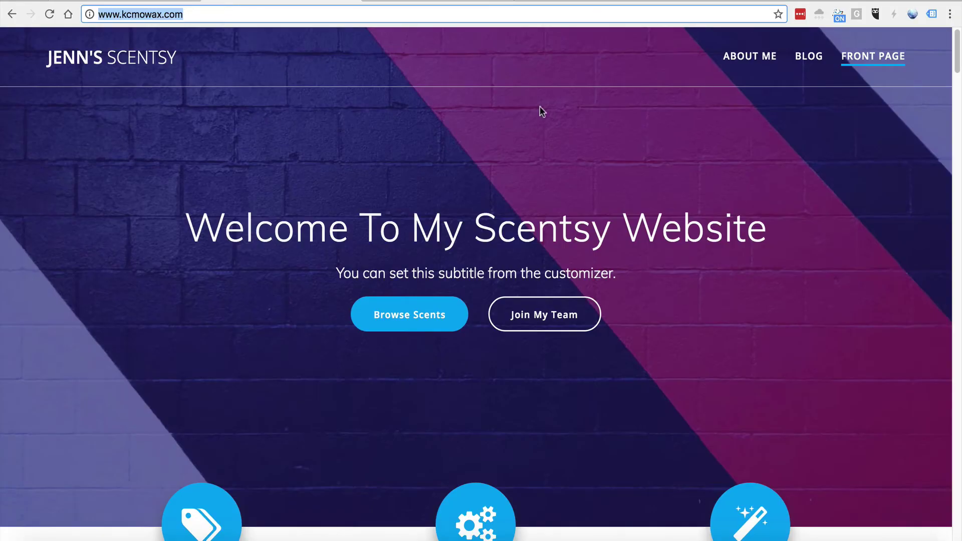
{"action": "left_click", "coordinate": [798, 59]}
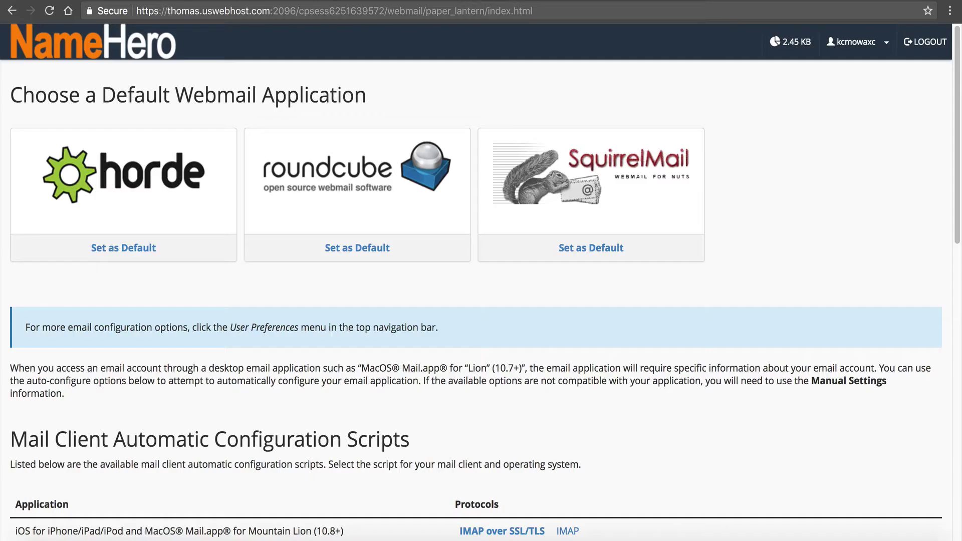
Open Roundcube webmail and log out of it.
{"action": "left_click", "coordinate": [292, 228]}
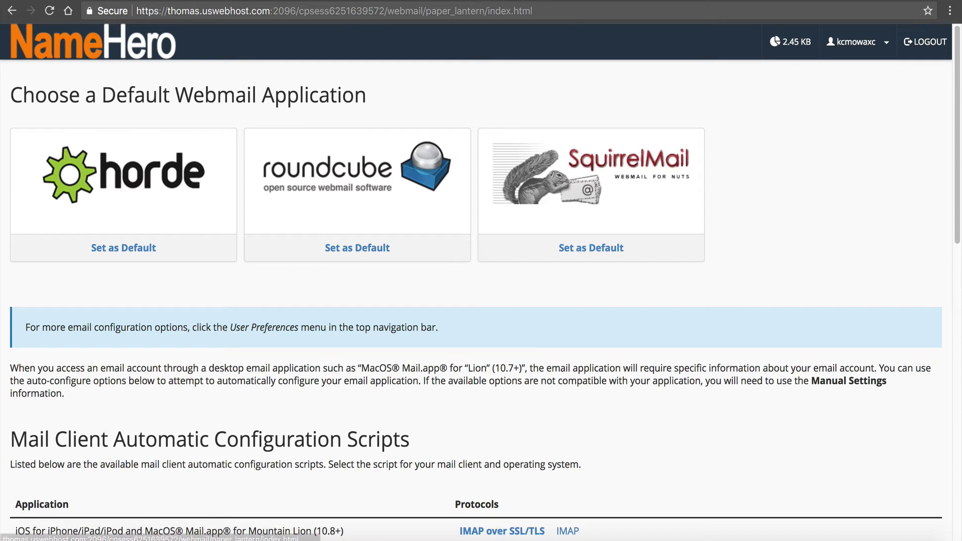
{"action": "left_click", "coordinate": [862, 50]}
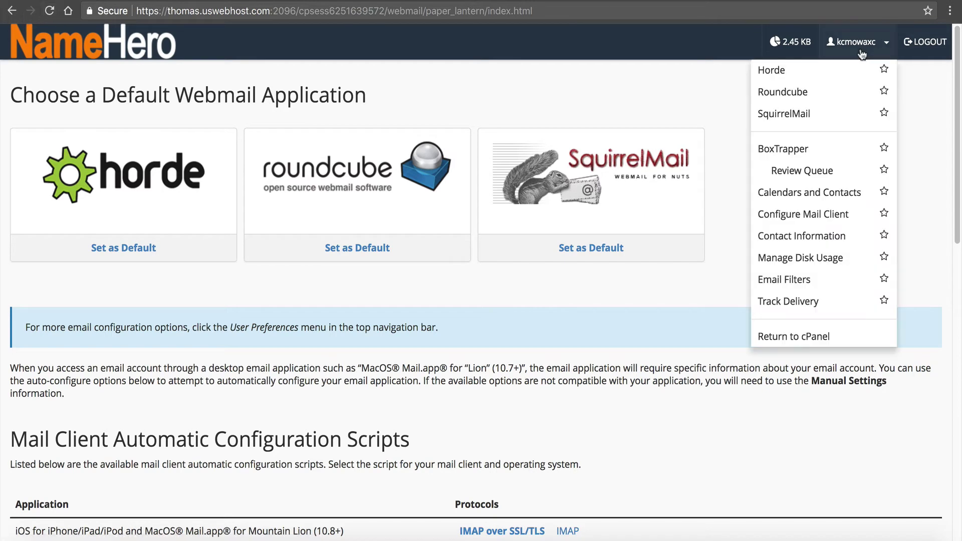
{"action": "left_click", "coordinate": [926, 41]}
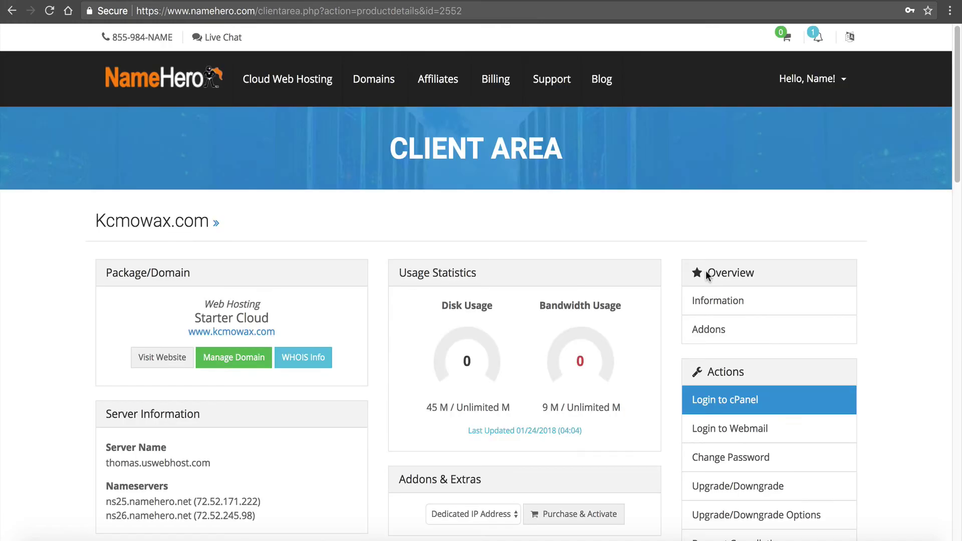
Log into cPanel and set the account's PHP version from native 5.6 to 7.0.
{"action": "left_click", "coordinate": [747, 401]}
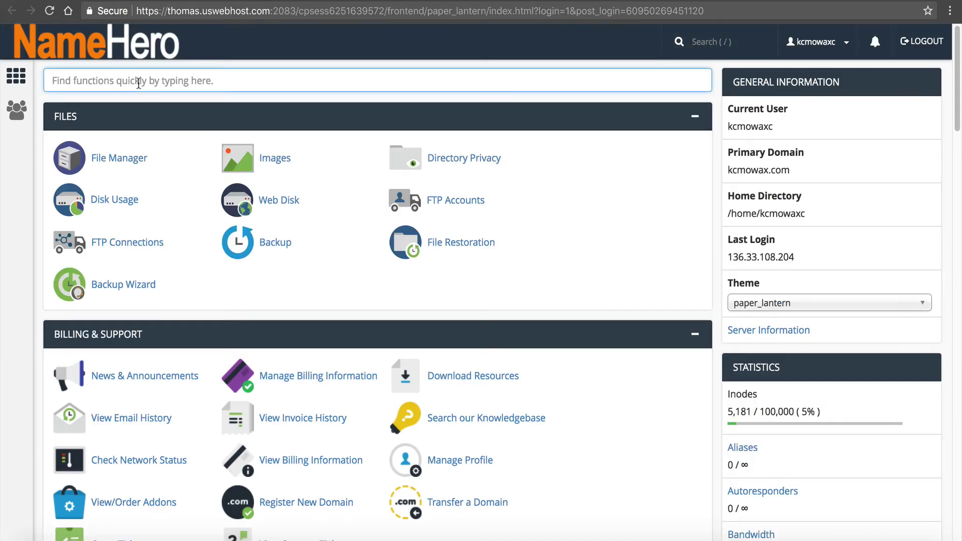
{"action": "type", "text": "php"}
{"action": "left_click", "coordinate": [459, 262]}
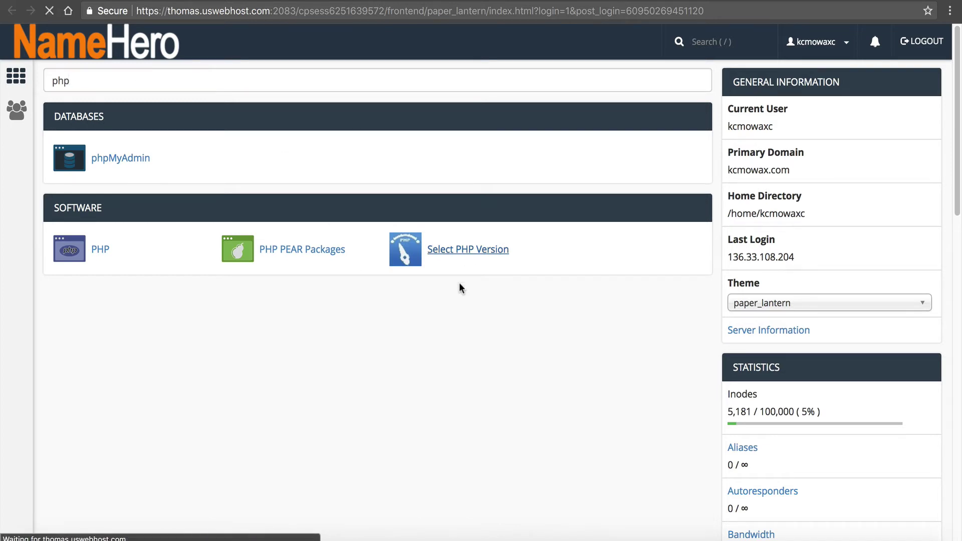
{"action": "left_click", "coordinate": [176, 148]}
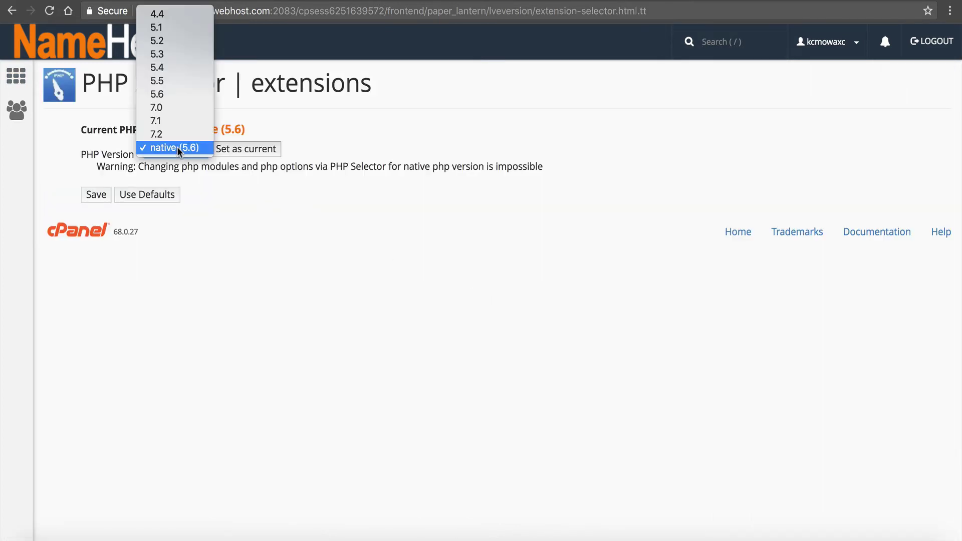
{"action": "left_click", "coordinate": [174, 108]}
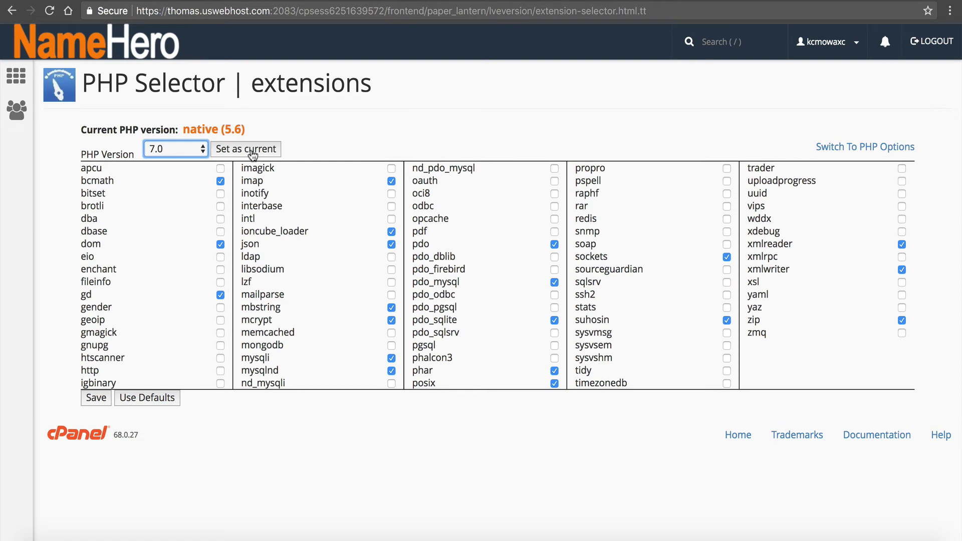
{"action": "left_click", "coordinate": [253, 150]}
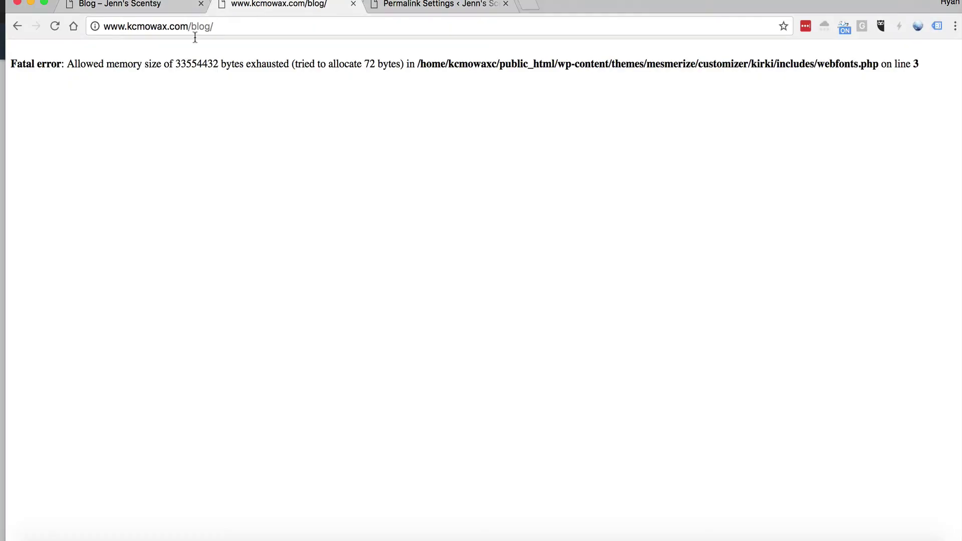
{"action": "left_click", "coordinate": [55, 26]}
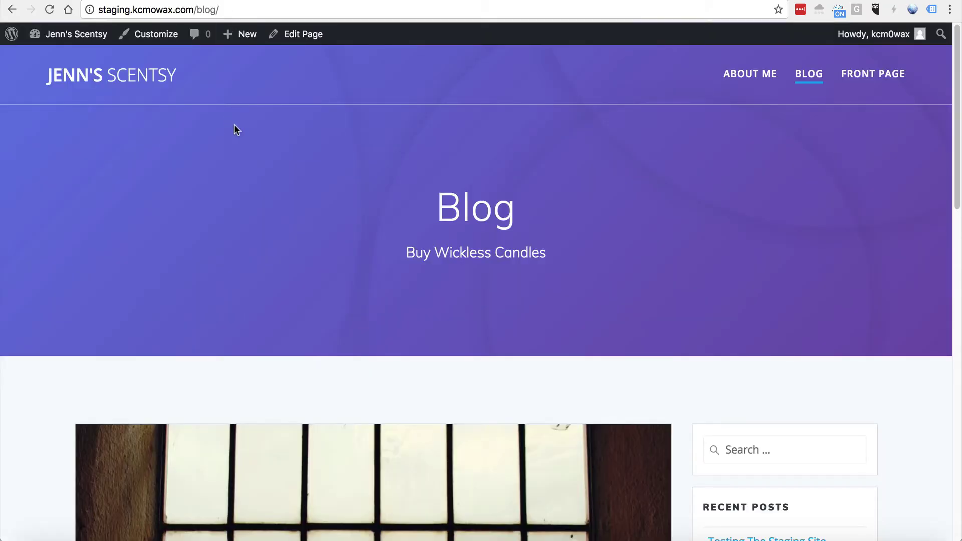
{"action": "scroll", "coordinate": [251, 140], "scroll_direction": "down", "scroll_amount": 5}
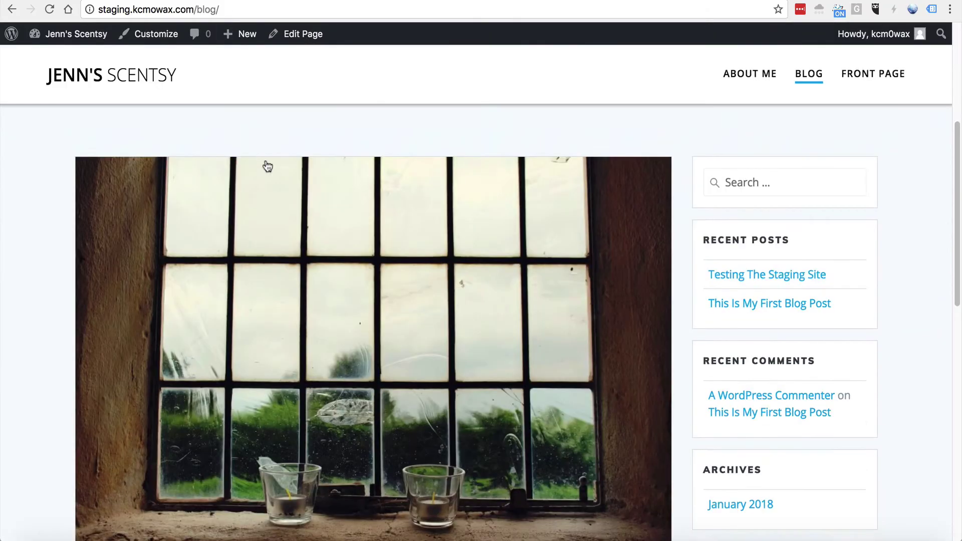
{"action": "scroll", "coordinate": [263, 155], "scroll_direction": "down", "scroll_amount": 3}
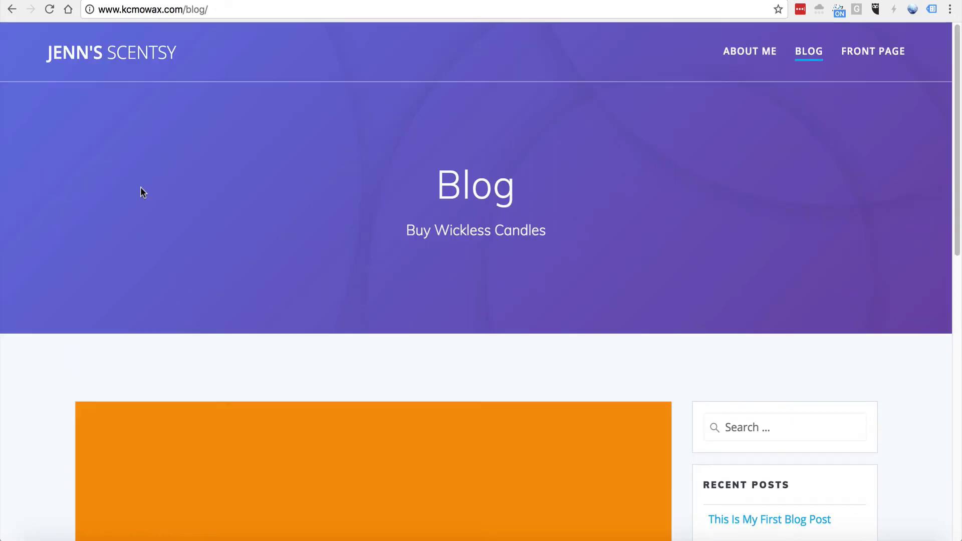
{"action": "scroll", "coordinate": [226, 241], "scroll_direction": "down", "scroll_amount": 7}
{"action": "scroll", "coordinate": [228, 243], "scroll_direction": "up", "scroll_amount": 7}
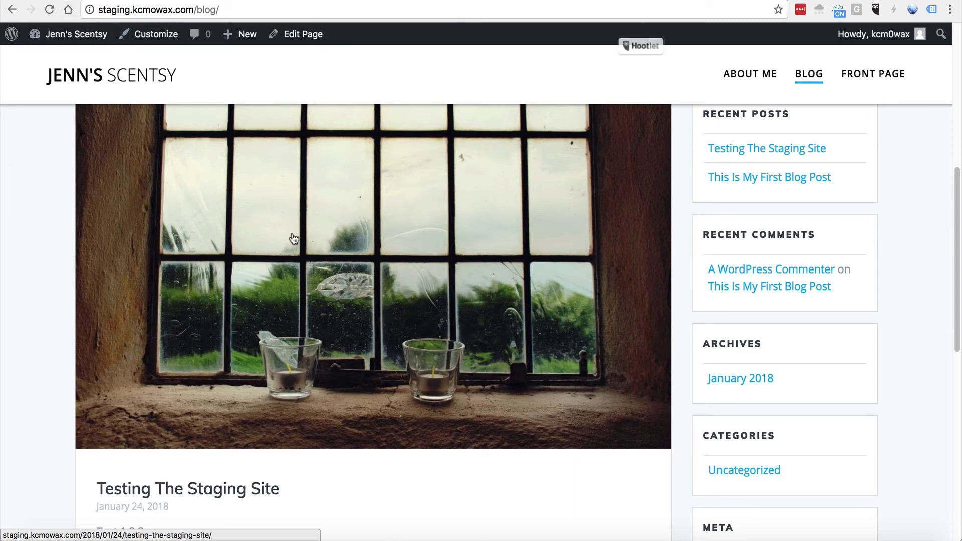
{"action": "scroll", "coordinate": [133, 238], "scroll_direction": "up", "scroll_amount": 6}
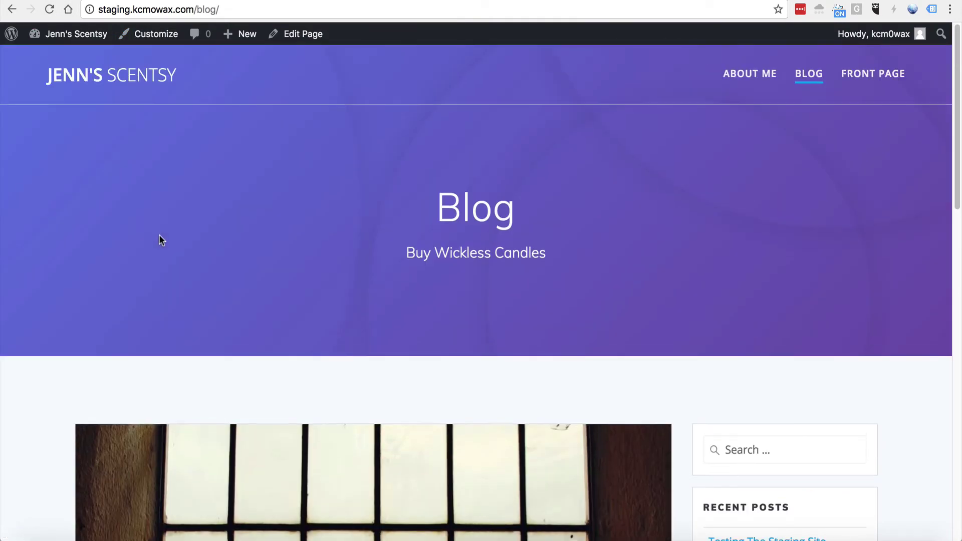
{"action": "scroll", "coordinate": [170, 243], "scroll_direction": "down", "scroll_amount": 10}
{"action": "scroll", "coordinate": [238, 221], "scroll_direction": "up", "scroll_amount": 12}
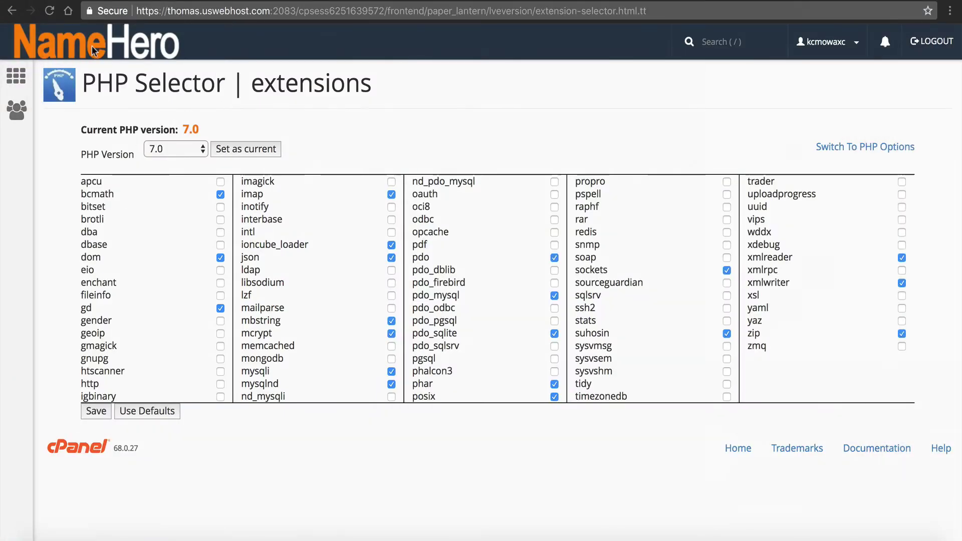
Permanently delete the old full-backup tar.gz from the home directory, skipping the trash.
{"action": "left_click", "coordinate": [165, 51]}
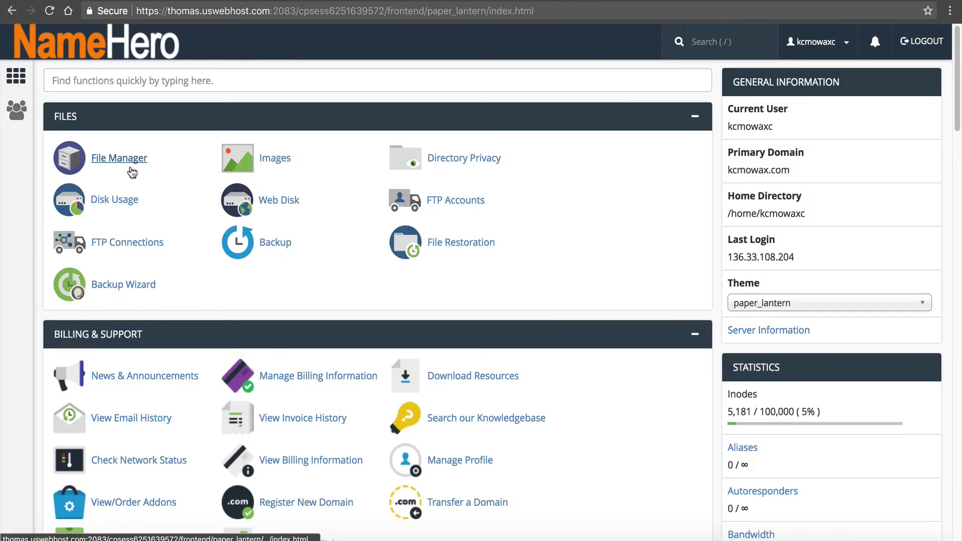
{"action": "left_click", "coordinate": [131, 161]}
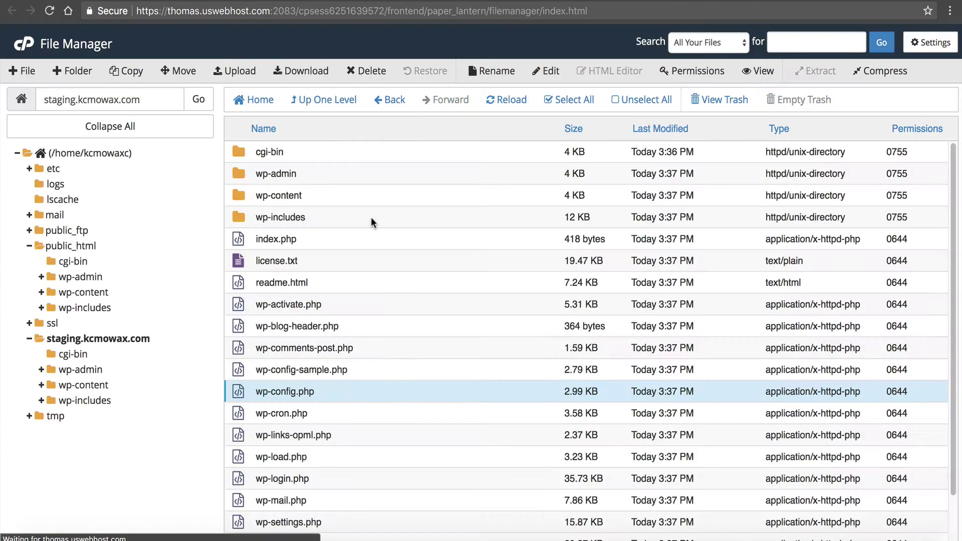
{"action": "left_click", "coordinate": [268, 368]}
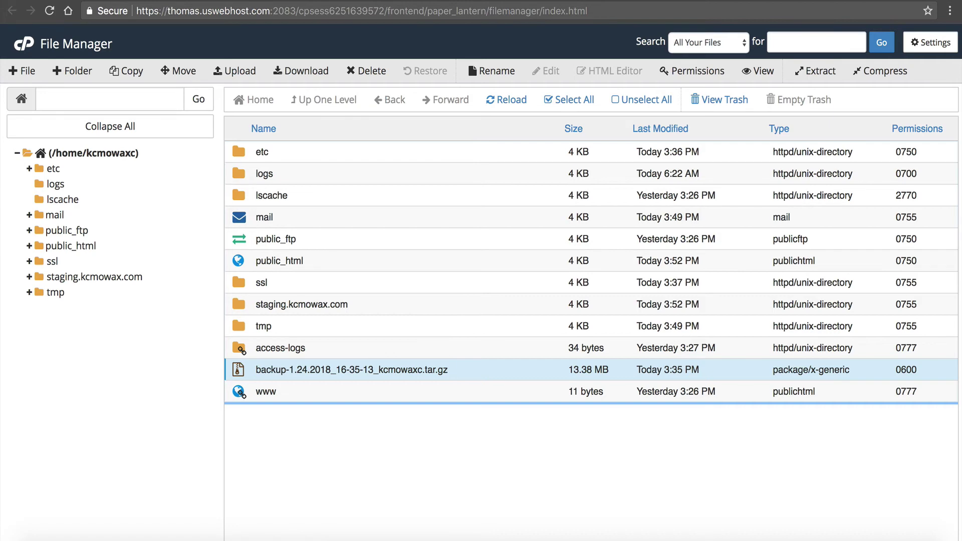
{"action": "left_click", "coordinate": [382, 72]}
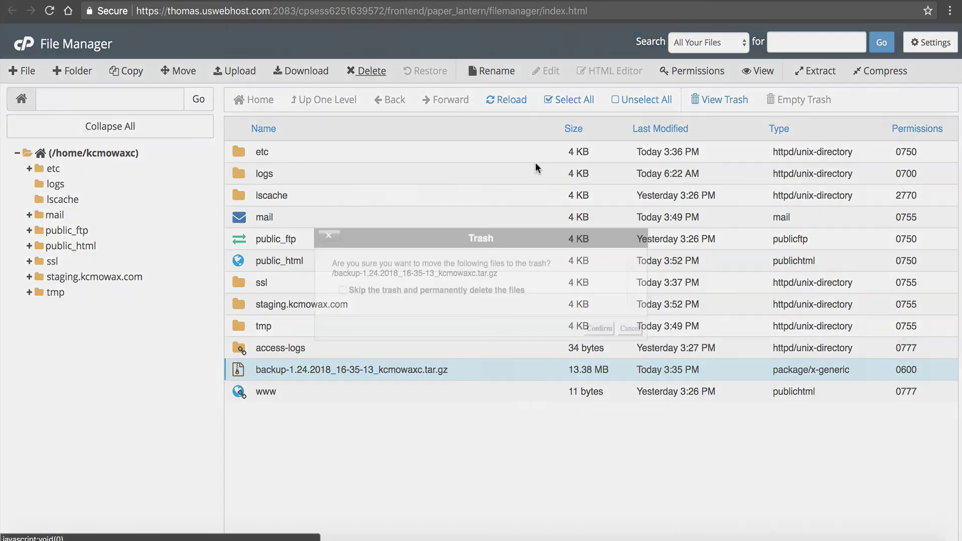
{"action": "left_click", "coordinate": [509, 289]}
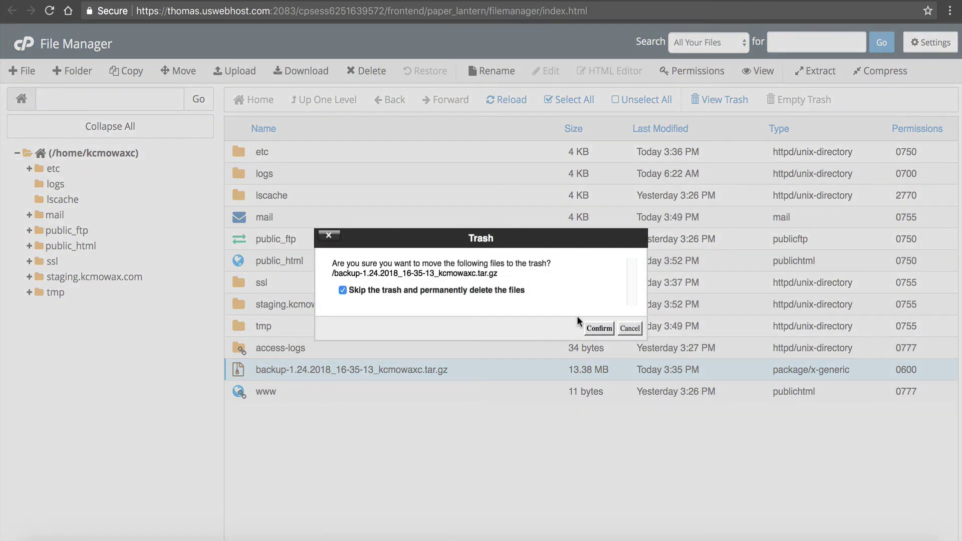
{"action": "left_click", "coordinate": [598, 328]}
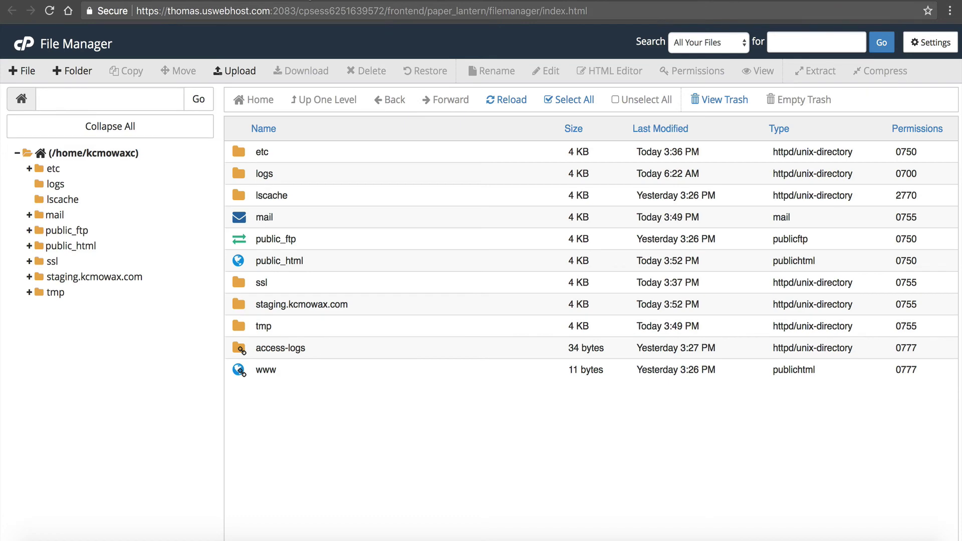
{"action": "key", "text": "ctrl+w"}
{"action": "left_click", "coordinate": [268, 244]}
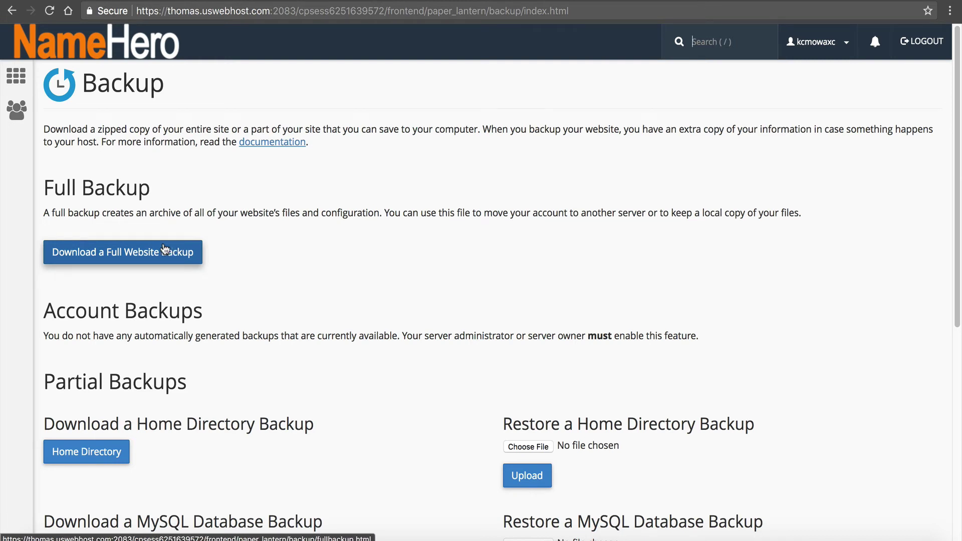
Generate a full backup, backup-1.24.2018_16-54-37_kcmowaxc.tar.gz, then return to cPanel home.
{"action": "left_click", "coordinate": [155, 253]}
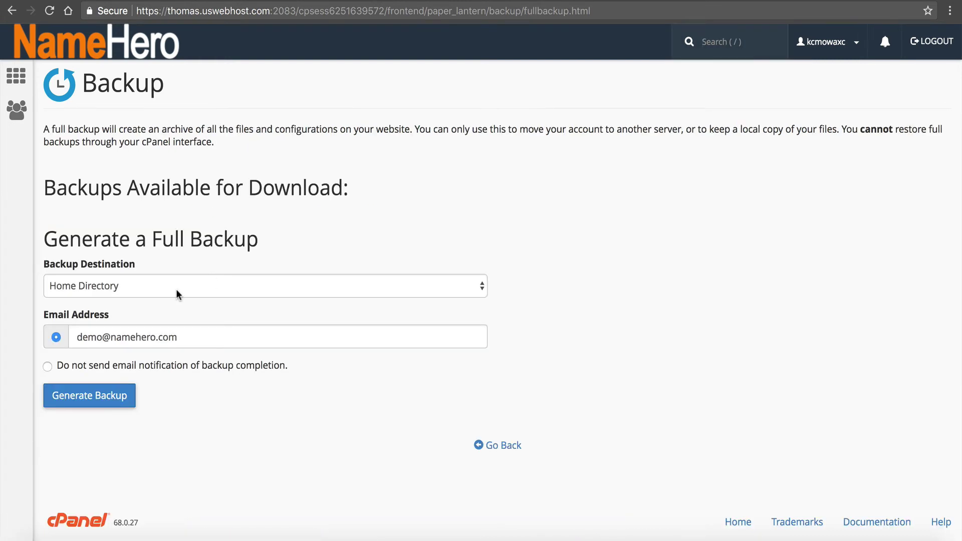
{"action": "left_click_drag", "start_coordinate": [77, 332], "coordinate": [172, 332]}
{"action": "left_click", "coordinate": [169, 449]}
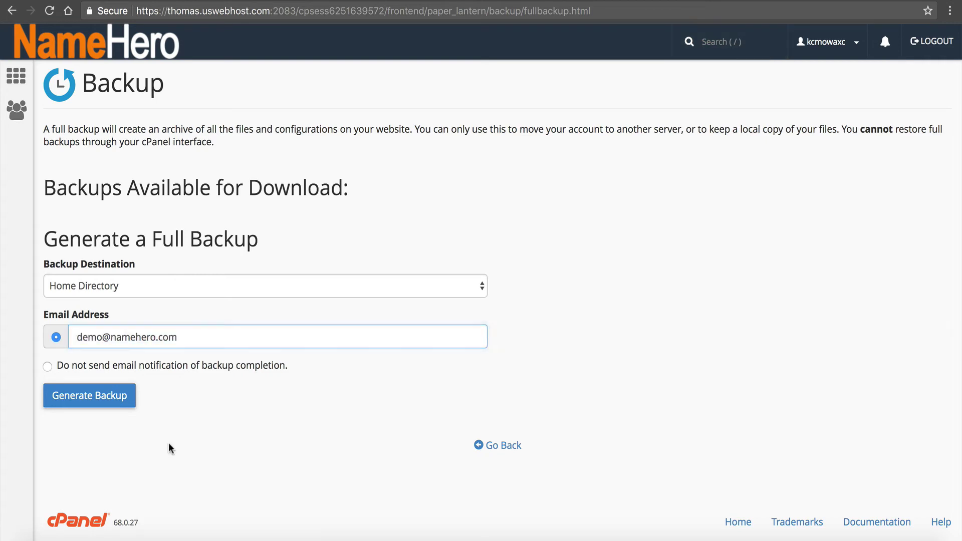
{"action": "left_click", "coordinate": [124, 396]}
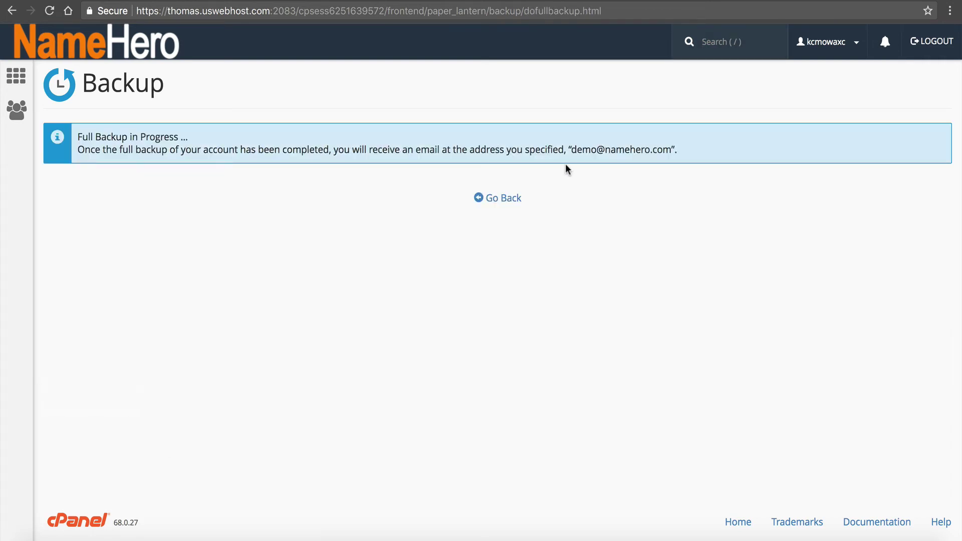
{"action": "left_click", "coordinate": [498, 198]}
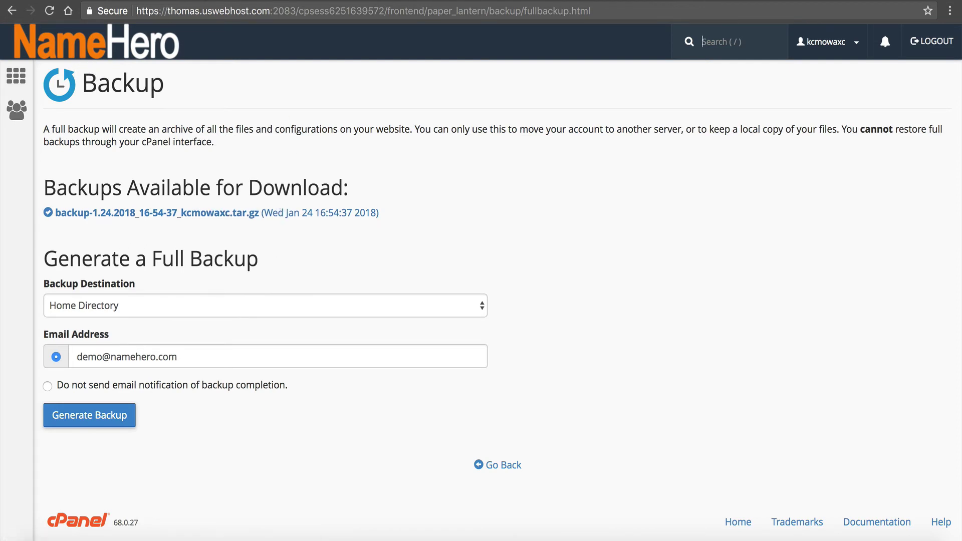
{"action": "left_click", "coordinate": [90, 47]}
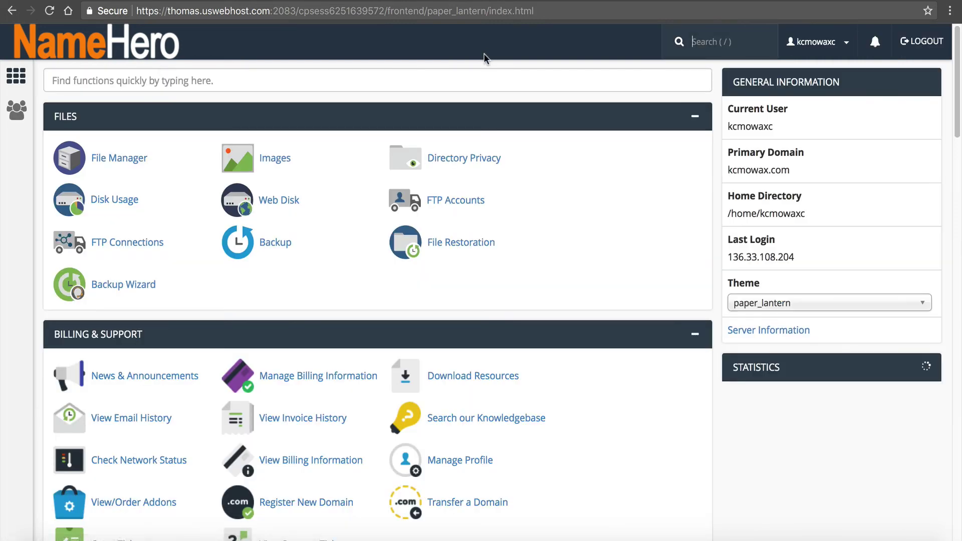
Open the staging.kcmowax.com folder in File Manager and select all its files.
{"action": "left_click", "coordinate": [149, 160]}
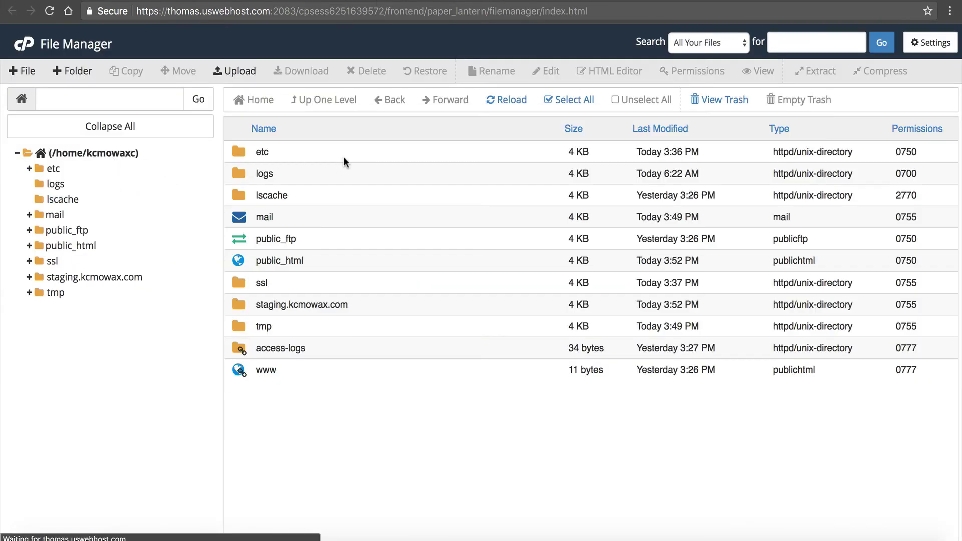
{"action": "double_click", "coordinate": [258, 303]}
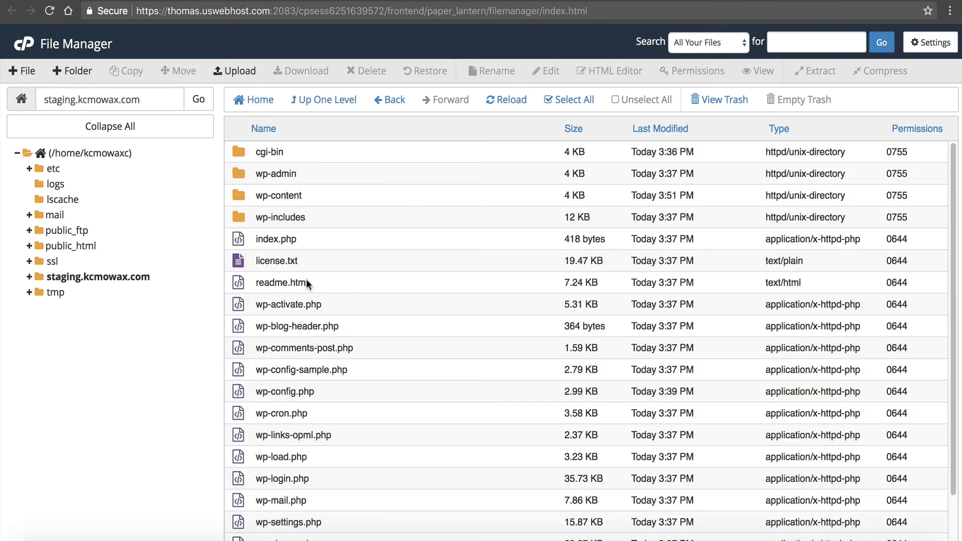
{"action": "scroll", "coordinate": [304, 291], "scroll_direction": "down", "scroll_amount": 2}
{"action": "scroll", "coordinate": [316, 323], "scroll_direction": "up", "scroll_amount": 2}
{"action": "left_click", "coordinate": [275, 151]}
{"action": "scroll", "coordinate": [329, 264], "scroll_direction": "down", "scroll_amount": 2}
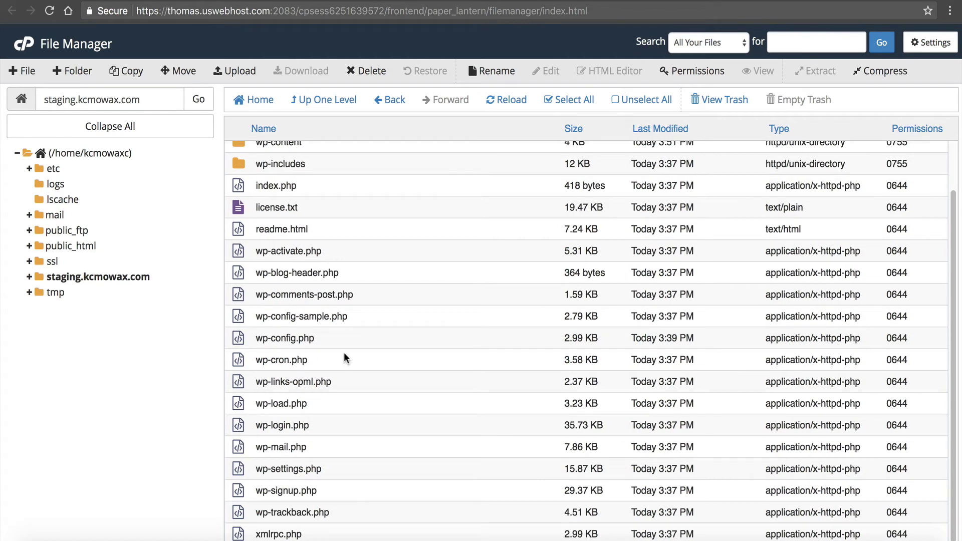
{"action": "key", "text": "ctrl+a"}
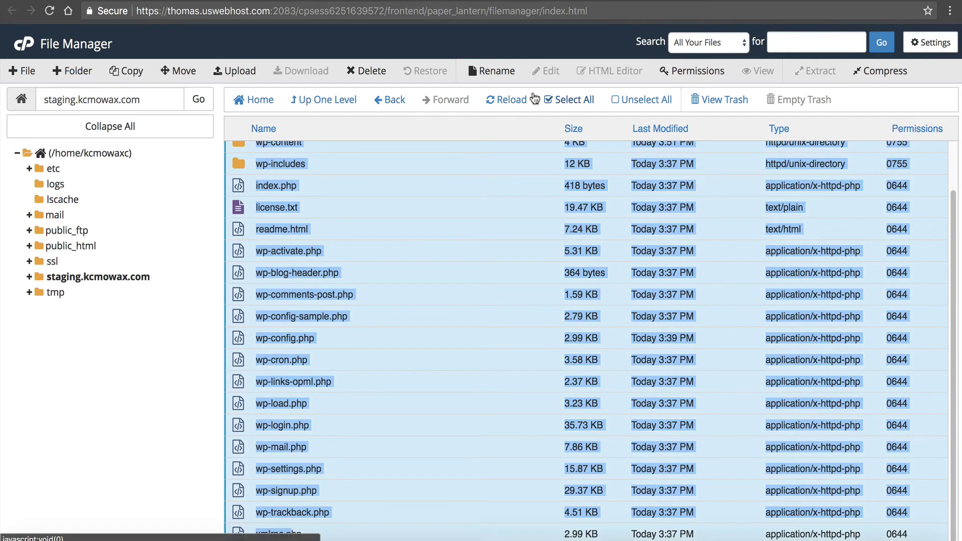
Copy the selected staging files to the /public_html destination.
{"action": "left_click", "coordinate": [140, 76]}
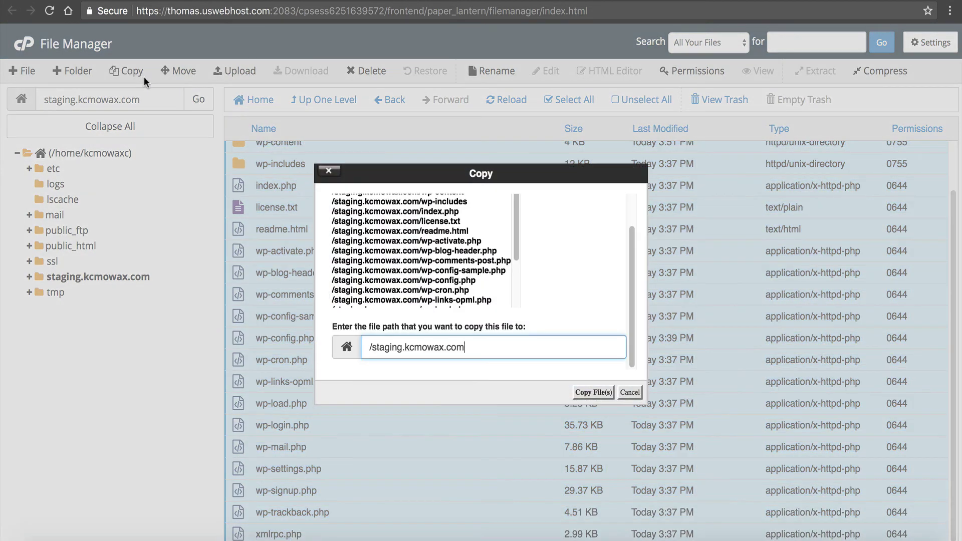
{"action": "left_click_drag", "start_coordinate": [371, 346], "coordinate": [470, 346]}
{"action": "type", "text": "public_html"}
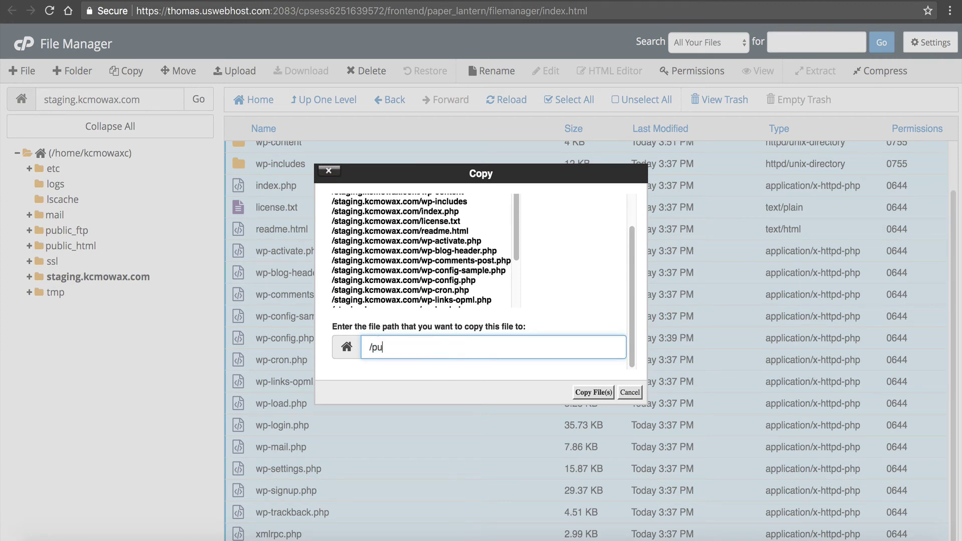
{"action": "left_click", "coordinate": [581, 392]}
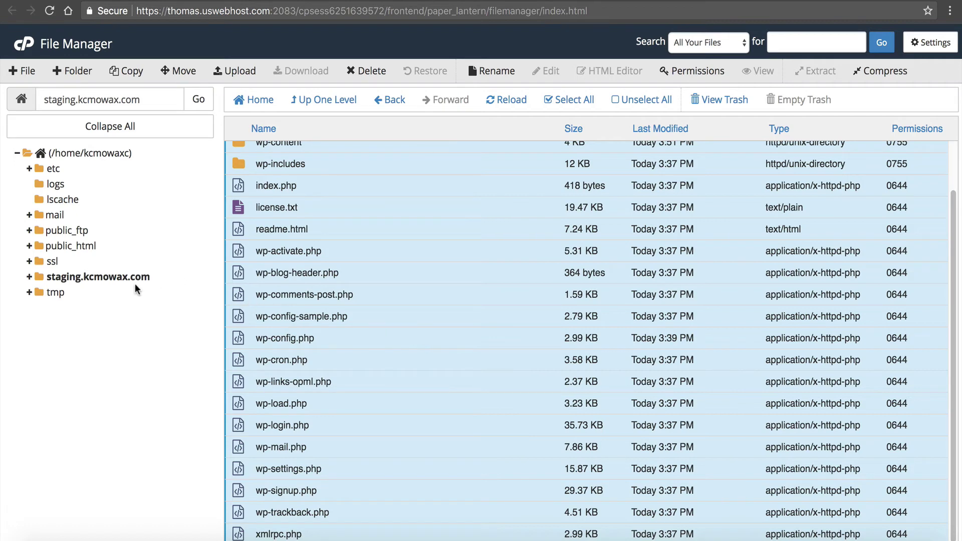
Open public_html/wp-config.php in the code editor and check DB_NAME is kcmowaxc_staging.
{"action": "left_click", "coordinate": [70, 246]}
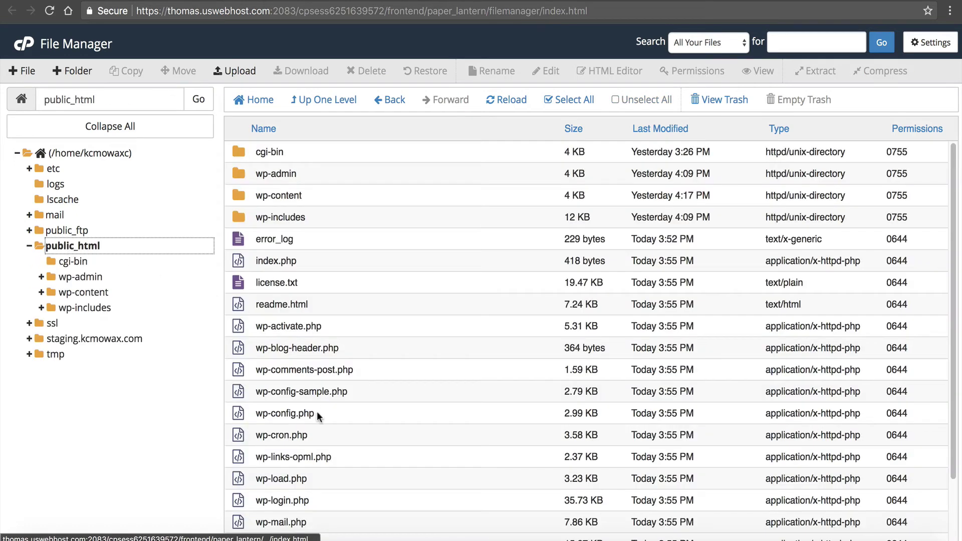
{"action": "left_click", "coordinate": [297, 416]}
{"action": "left_click", "coordinate": [545, 72]}
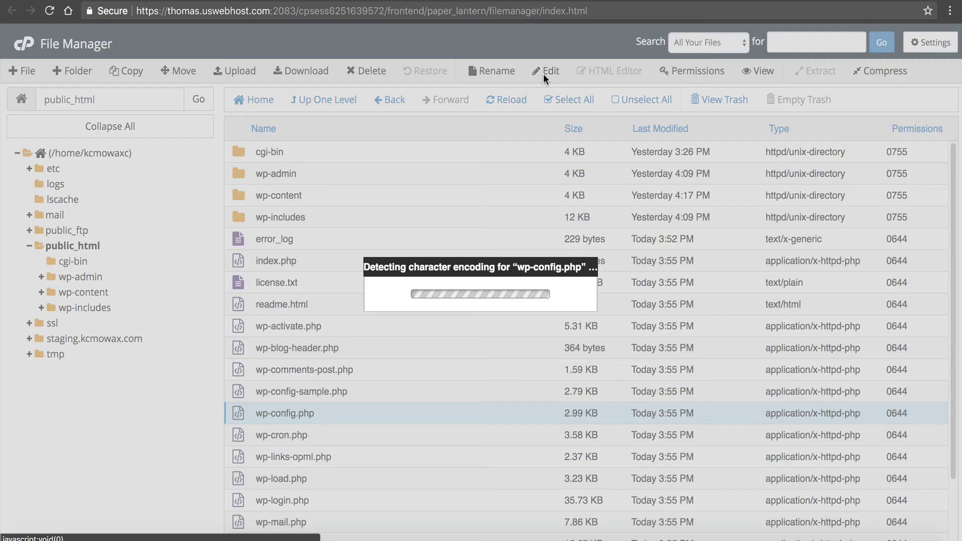
{"action": "left_click", "coordinate": [606, 392]}
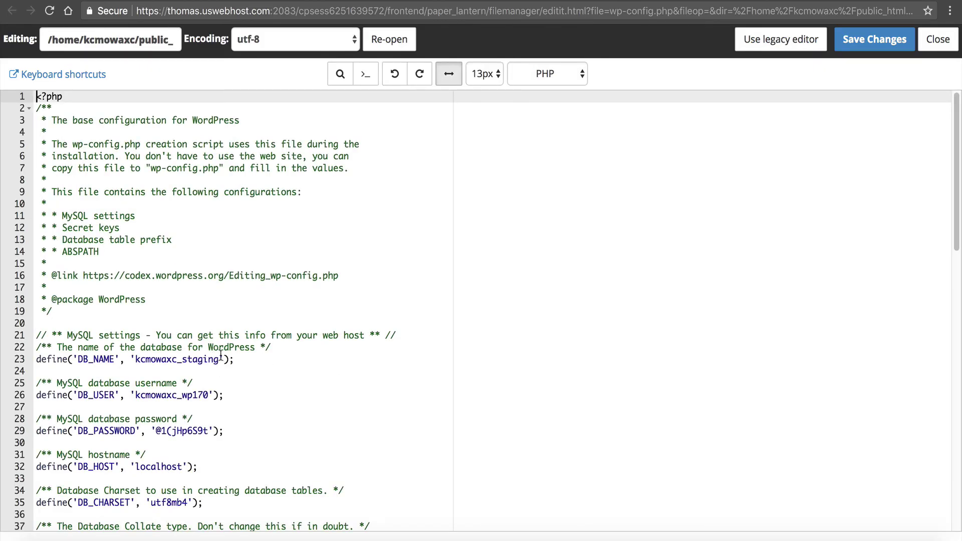
{"action": "left_click_drag", "start_coordinate": [219, 360], "coordinate": [136, 359]}
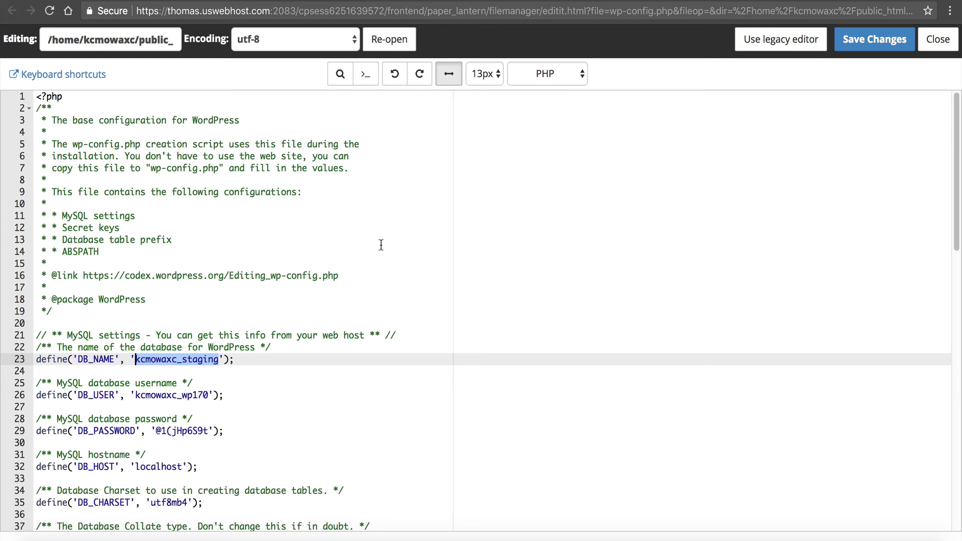
{"action": "left_click", "coordinate": [545, 74]}
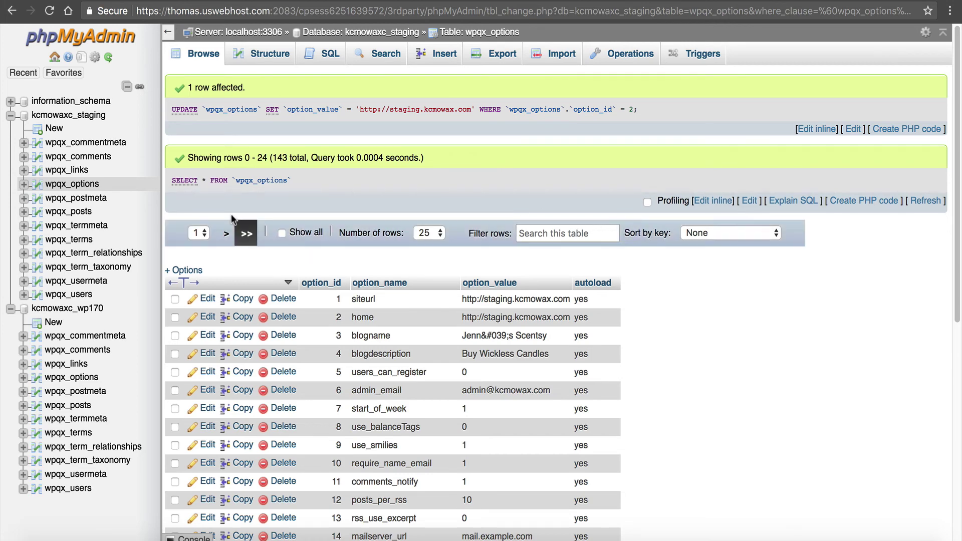
Open kcmowaxc_staging's wpqx_options table, dismissing the server error notices.
{"action": "left_click", "coordinate": [78, 115]}
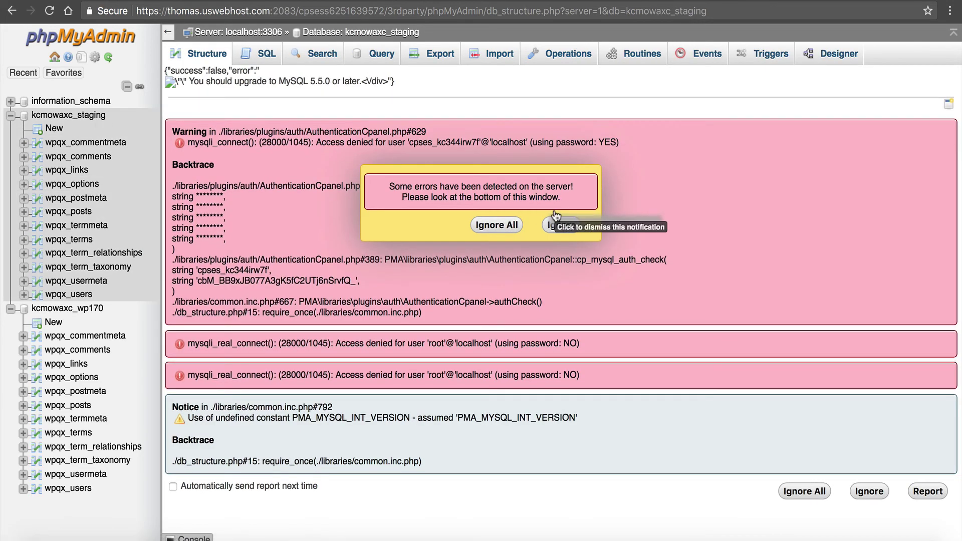
{"action": "left_click", "coordinate": [496, 225]}
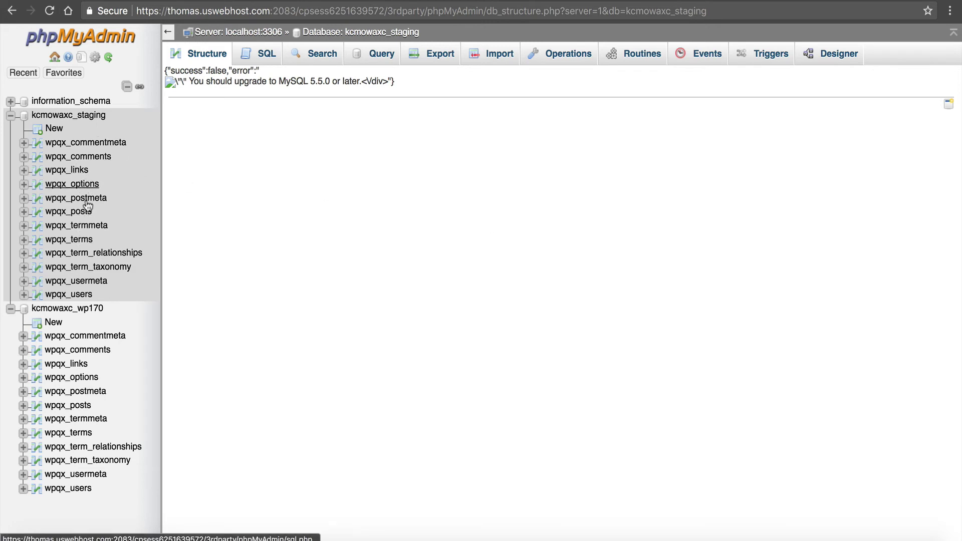
{"action": "left_click", "coordinate": [82, 184]}
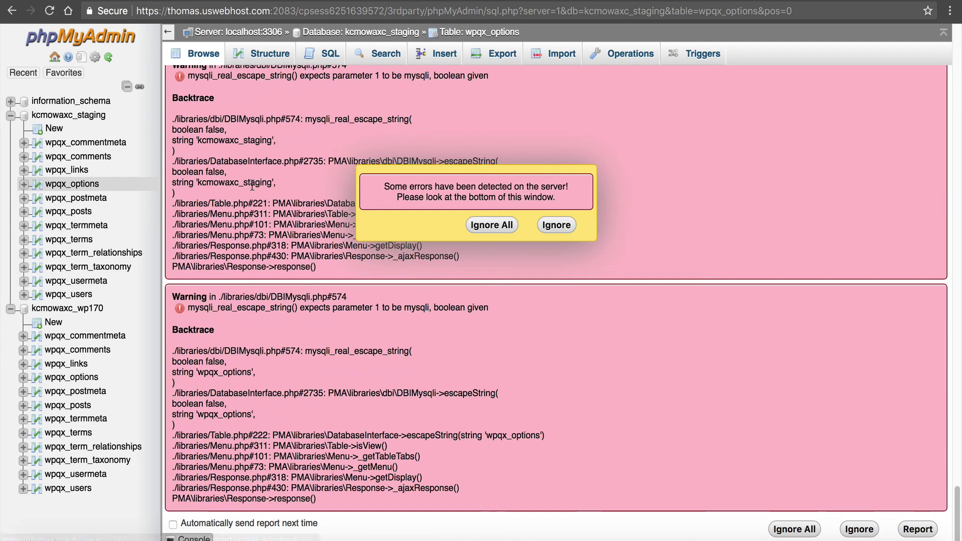
{"action": "left_click", "coordinate": [555, 225]}
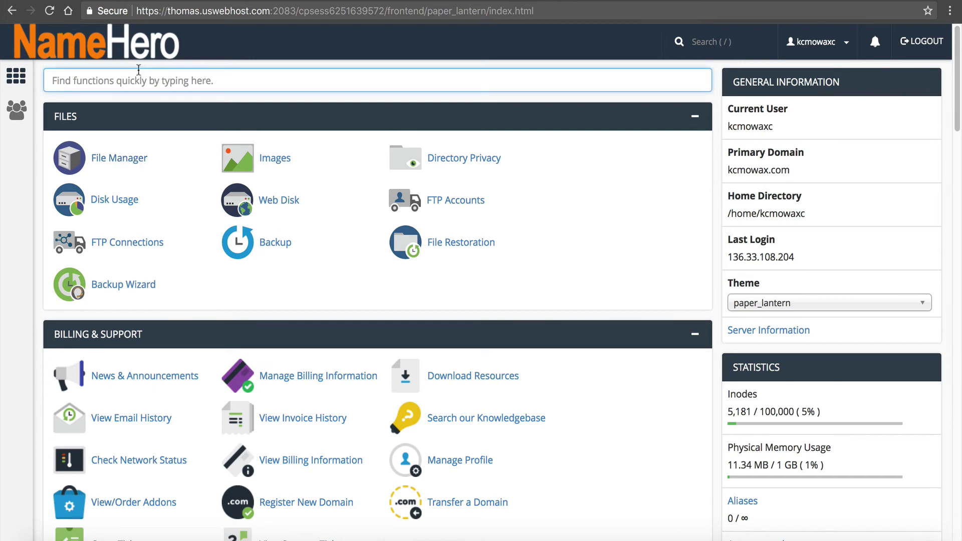
Open phpMyAdmin and browse kcmowaxc_staging's wpqx_options table.
{"action": "type", "text": "php"}
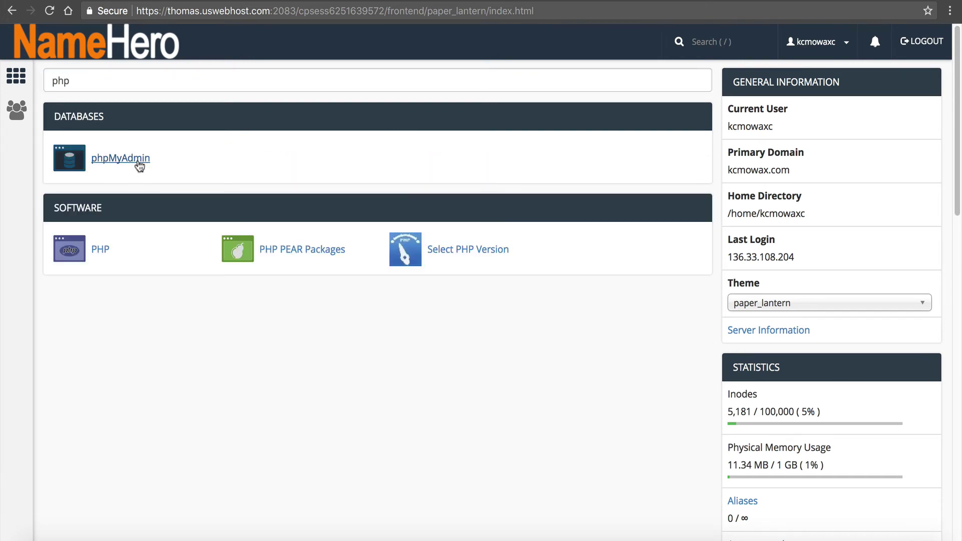
{"action": "left_click", "coordinate": [133, 163]}
{"action": "left_click", "coordinate": [66, 115]}
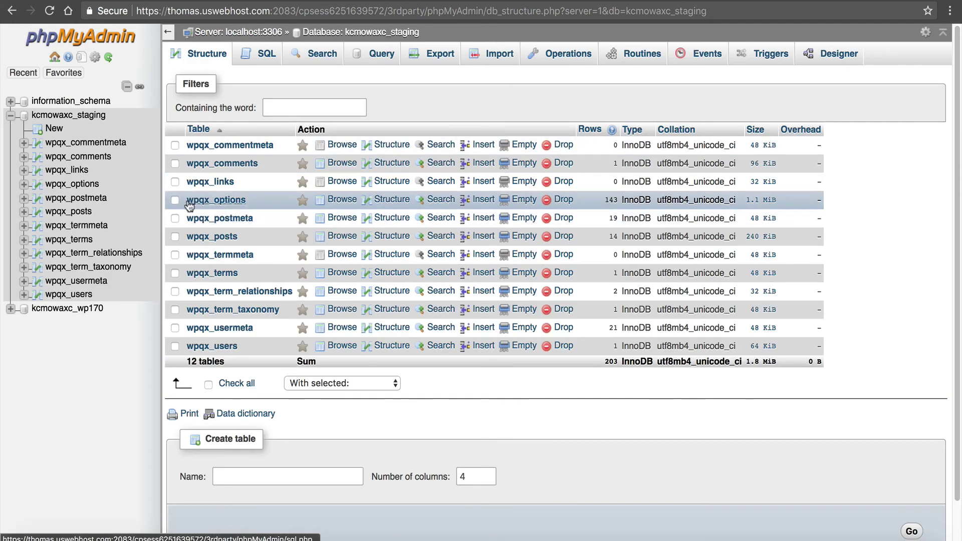
{"action": "left_click", "coordinate": [334, 201]}
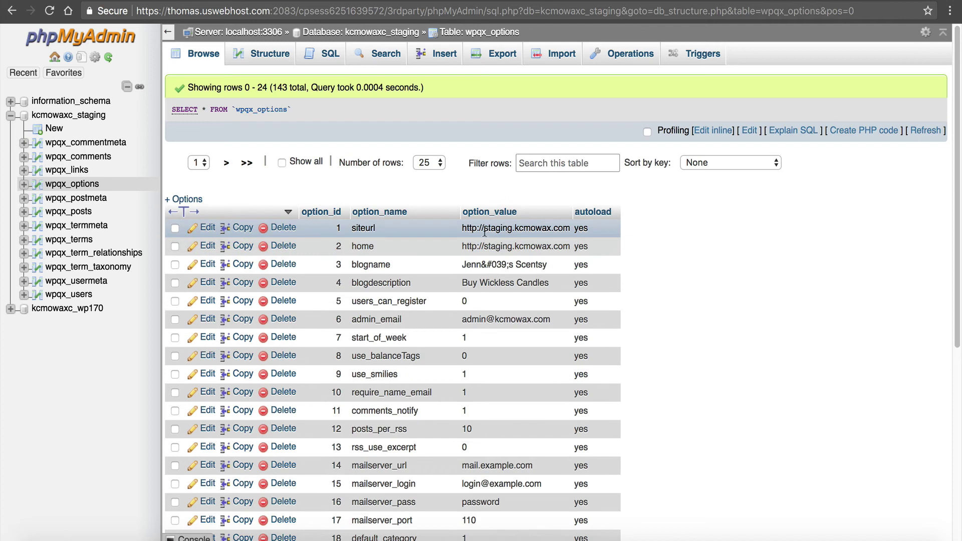
{"action": "left_click", "coordinate": [206, 228]}
{"action": "left_click_drag", "start_coordinate": [497, 161], "coordinate": [528, 162]}
{"action": "type", "text": "www"}
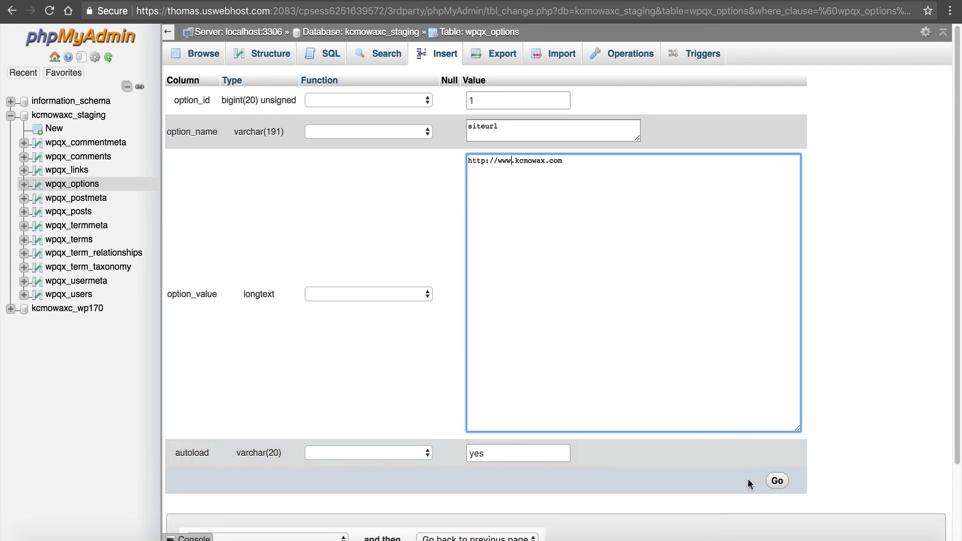
{"action": "left_click", "coordinate": [777, 480]}
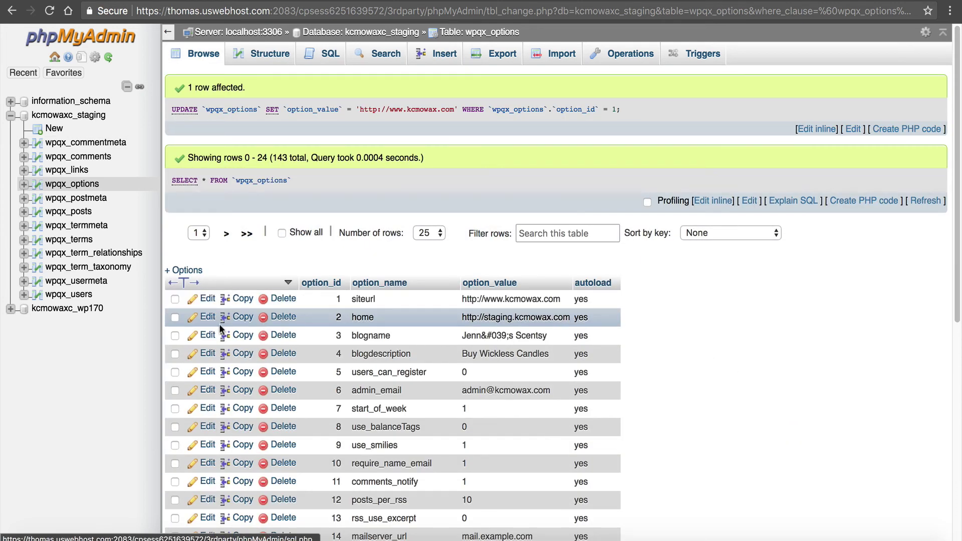
{"action": "left_click", "coordinate": [283, 317]}
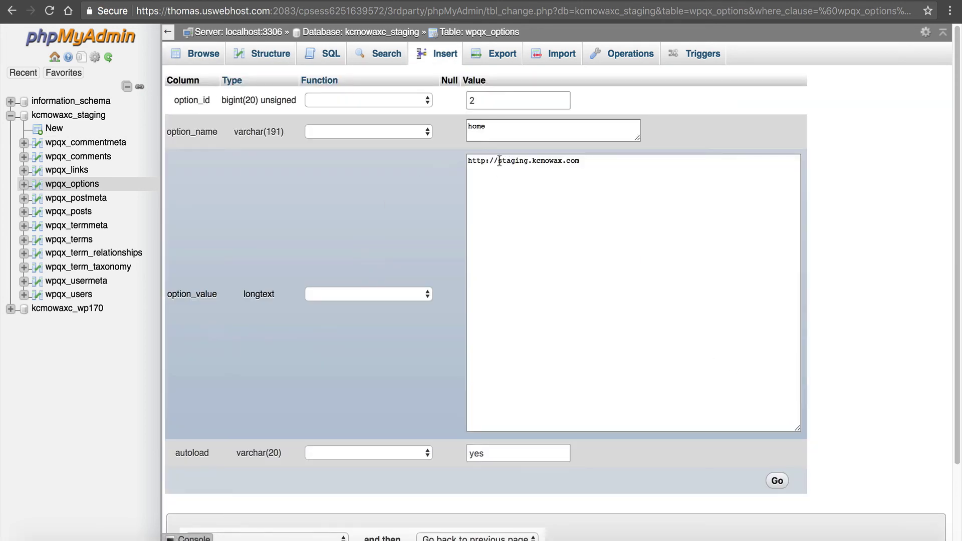
{"action": "left_click_drag", "start_coordinate": [497, 163], "coordinate": [528, 161]}
{"action": "type", "text": "www"}
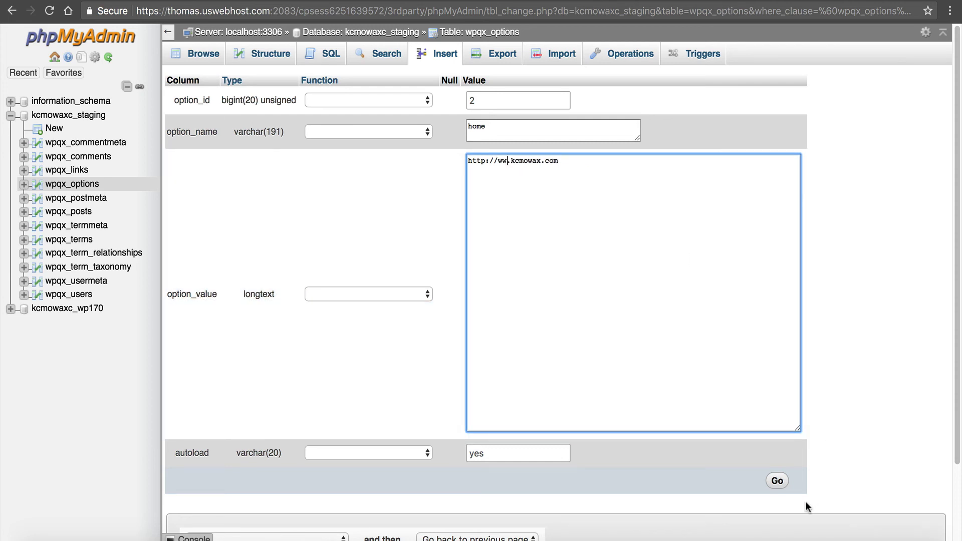
{"action": "left_click", "coordinate": [776, 480]}
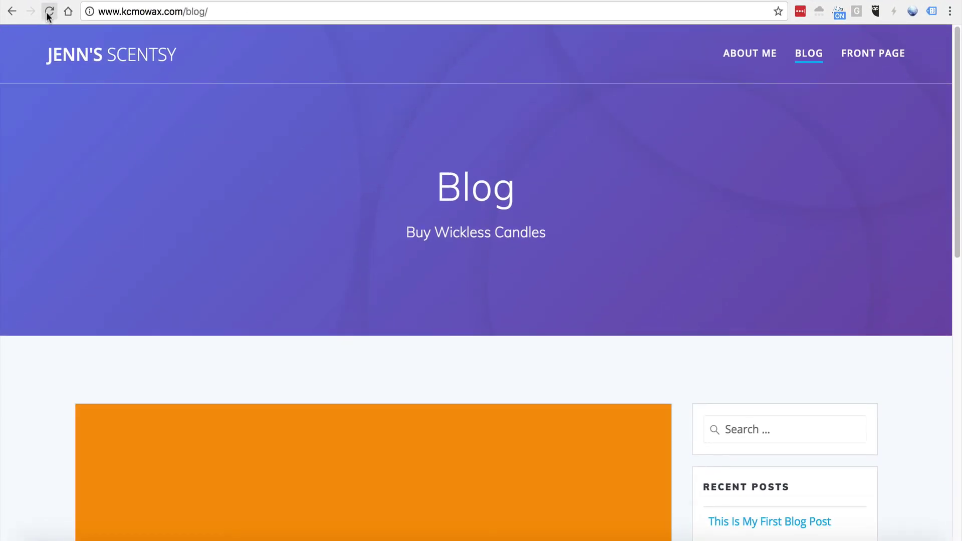
{"action": "left_click", "coordinate": [49, 11]}
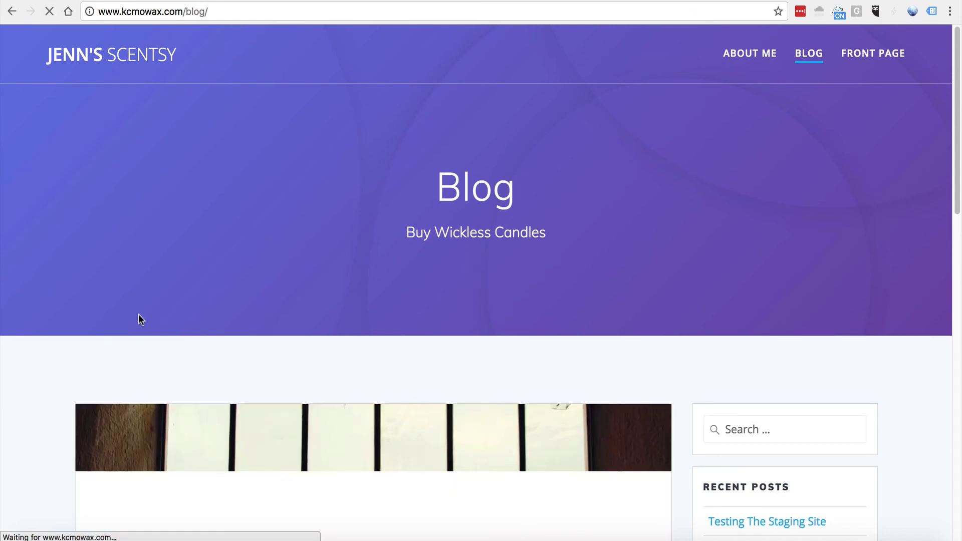
{"action": "scroll", "coordinate": [135, 302], "scroll_direction": "down", "scroll_amount": 9}
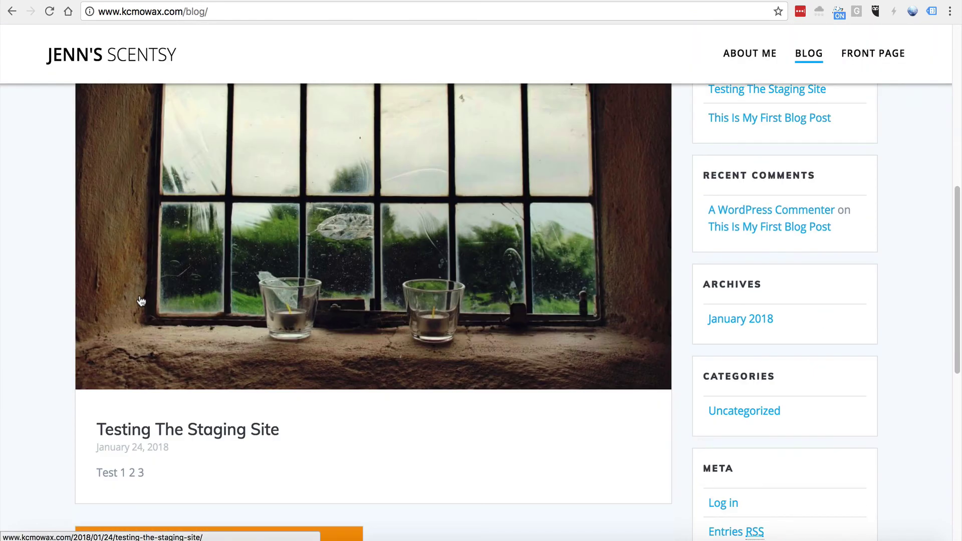
{"action": "scroll", "coordinate": [141, 301], "scroll_direction": "down", "scroll_amount": 1}
{"action": "scroll", "coordinate": [138, 280], "scroll_direction": "up", "scroll_amount": 2}
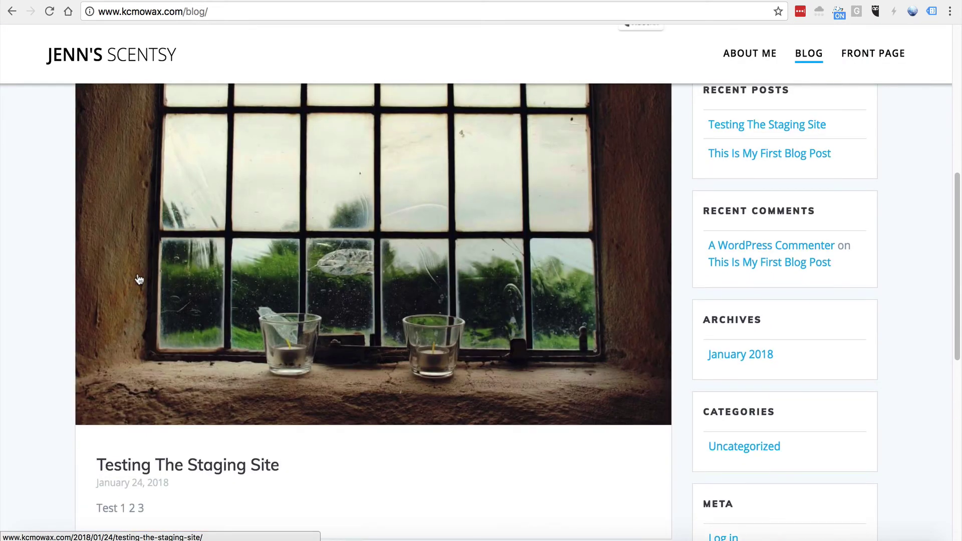
{"action": "scroll", "coordinate": [140, 275], "scroll_direction": "up", "scroll_amount": 1}
Paste the post image's address into the address bar to check its domain.
{"action": "right_click", "coordinate": [156, 222]}
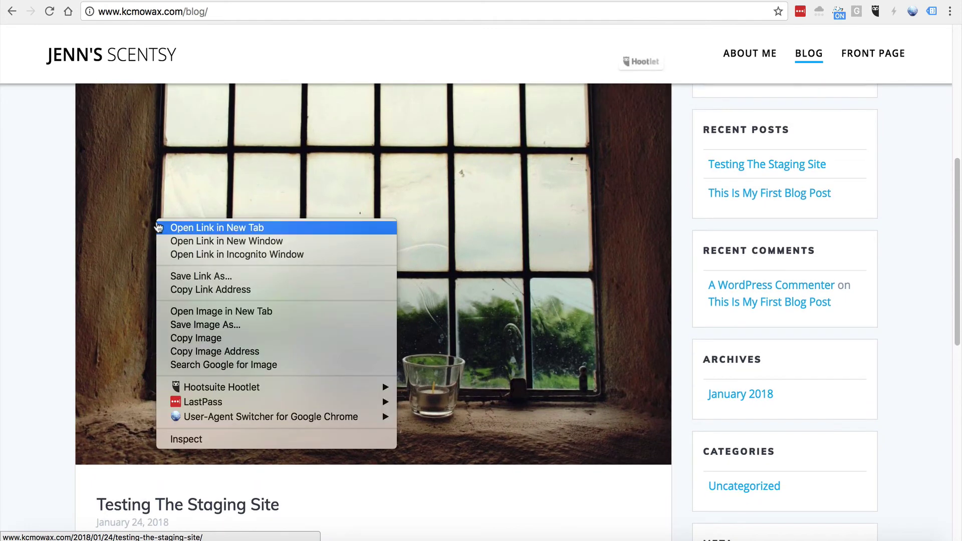
{"action": "left_click", "coordinate": [210, 351]}
{"action": "left_click", "coordinate": [227, 11]}
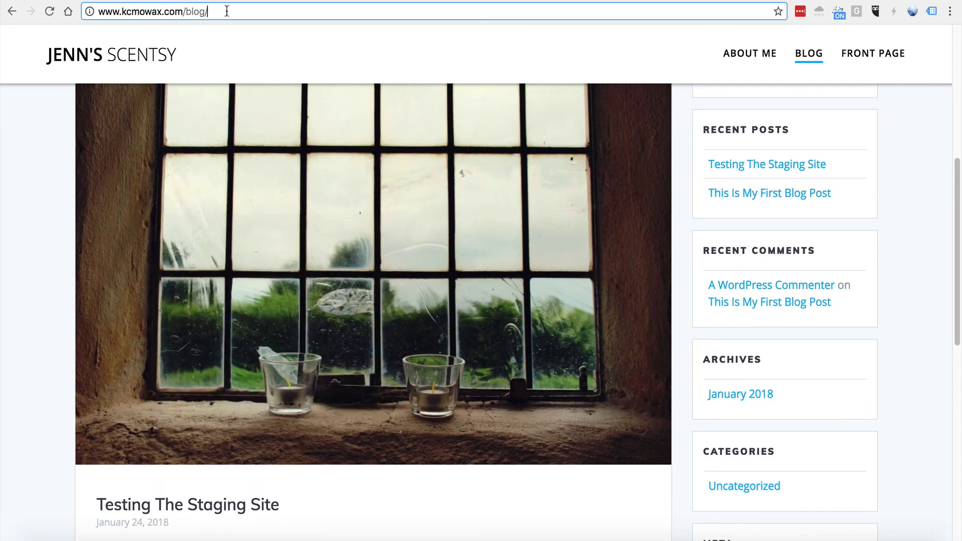
{"action": "right_click", "coordinate": [227, 11]}
{"action": "left_click", "coordinate": [257, 45]}
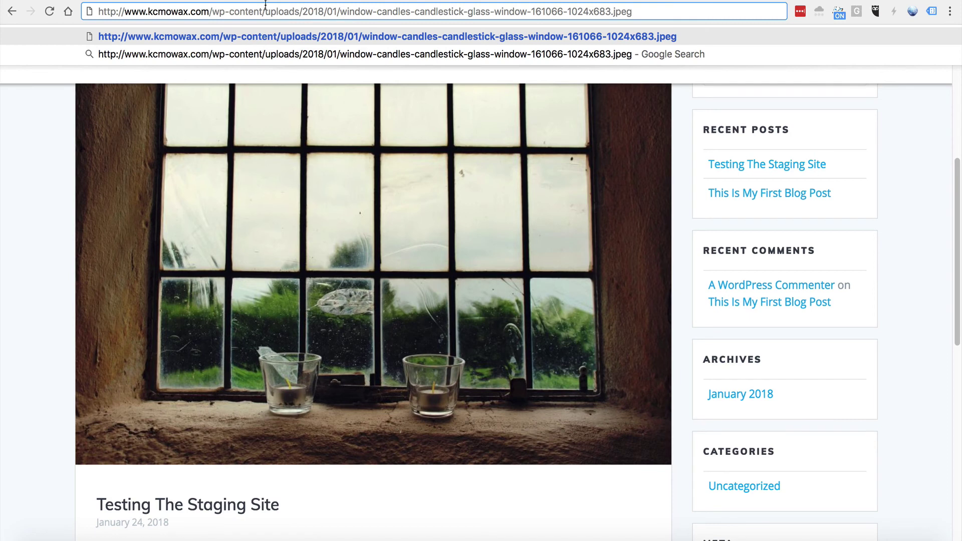
{"action": "left_click_drag", "start_coordinate": [127, 11], "coordinate": [668, 8]}
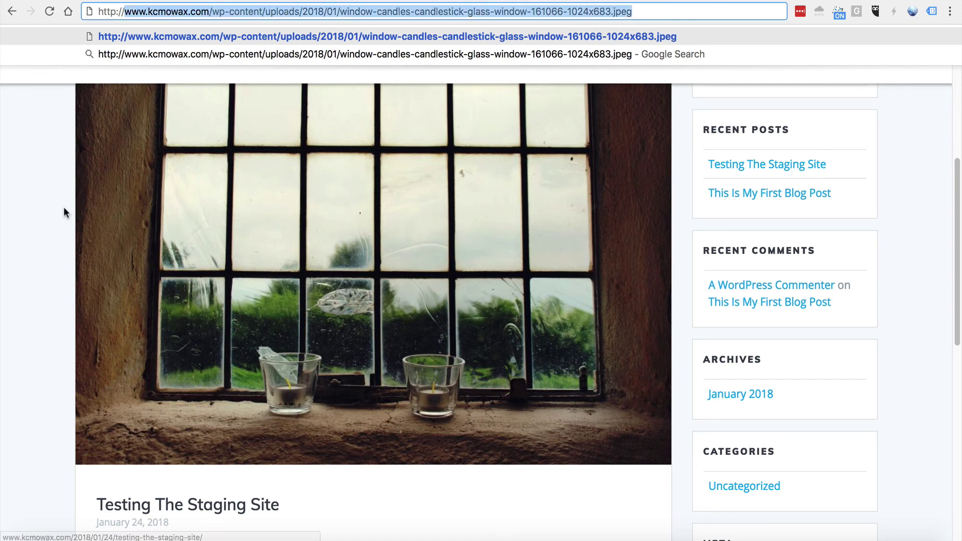
{"action": "left_click", "coordinate": [74, 210]}
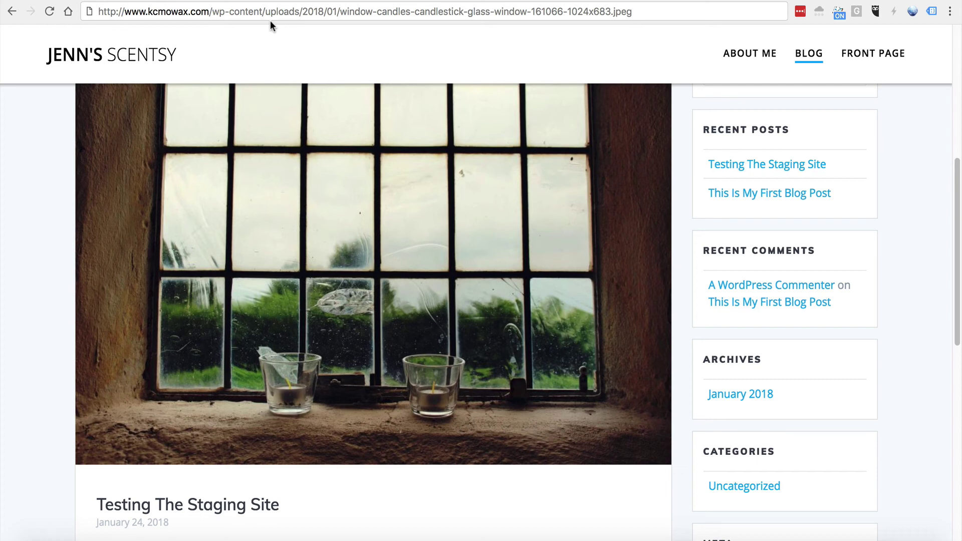
{"action": "left_click", "coordinate": [228, 9]}
{"action": "left_click", "coordinate": [56, 131]}
{"action": "scroll", "coordinate": [62, 145], "scroll_direction": "up", "scroll_amount": 6}
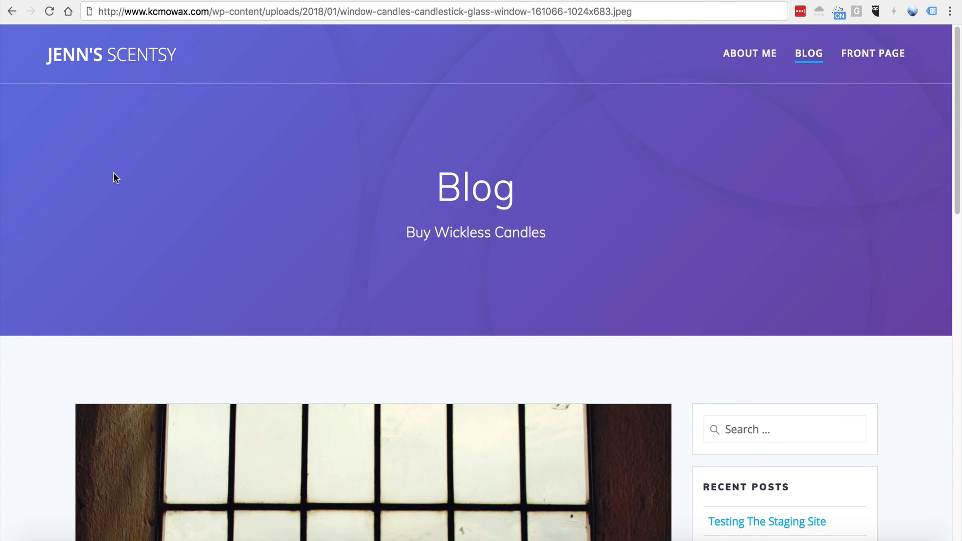
{"action": "left_click", "coordinate": [193, 5]}
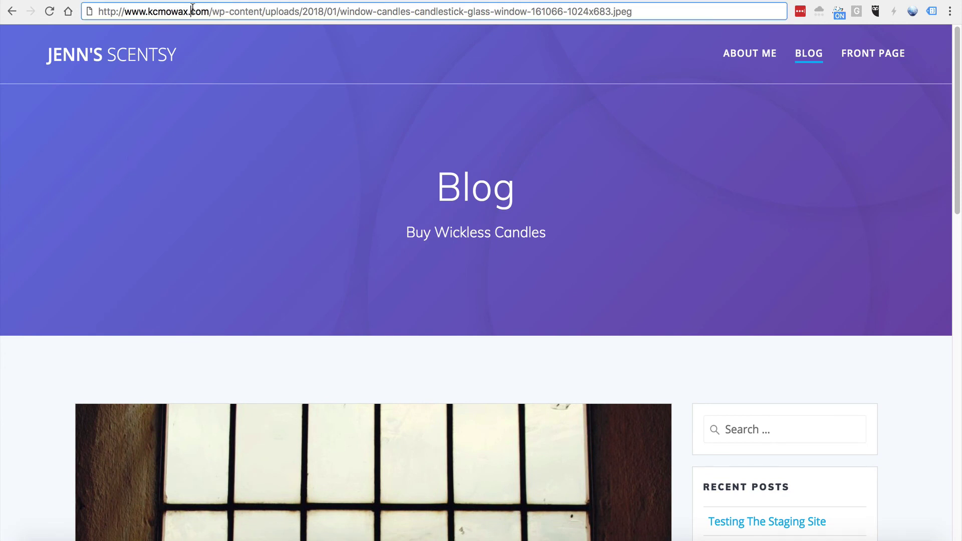
{"action": "left_click", "coordinate": [49, 11]}
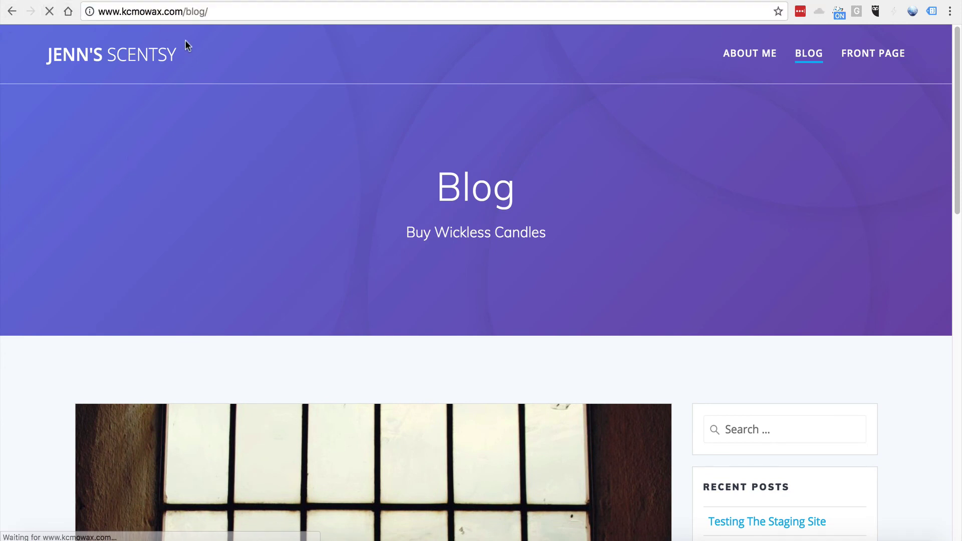
{"action": "scroll", "coordinate": [332, 220], "scroll_direction": "down", "scroll_amount": 6}
{"action": "scroll", "coordinate": [333, 221], "scroll_direction": "down", "scroll_amount": 5}
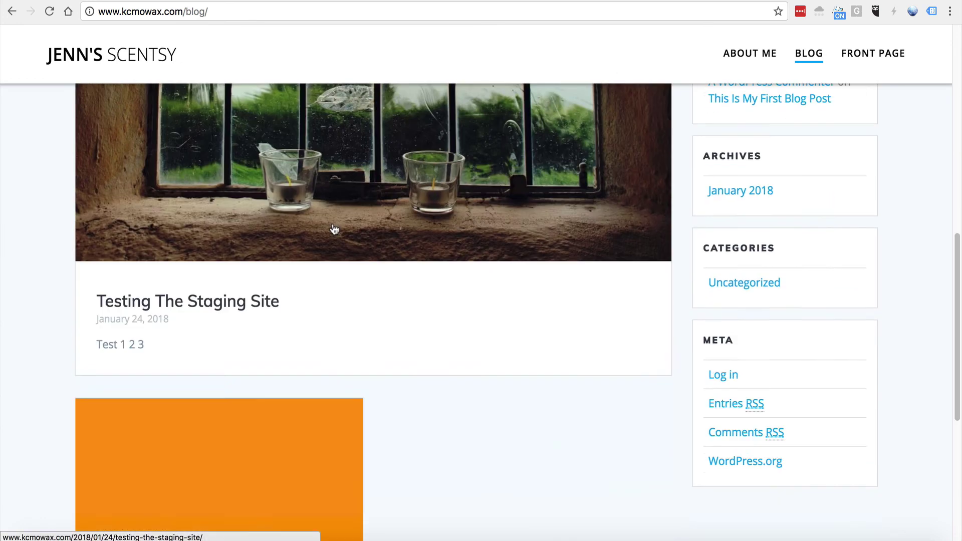
{"action": "scroll", "coordinate": [282, 105], "scroll_direction": "up", "scroll_amount": 9}
{"action": "left_click", "coordinate": [257, 10]}
{"action": "left_click", "coordinate": [264, 10]}
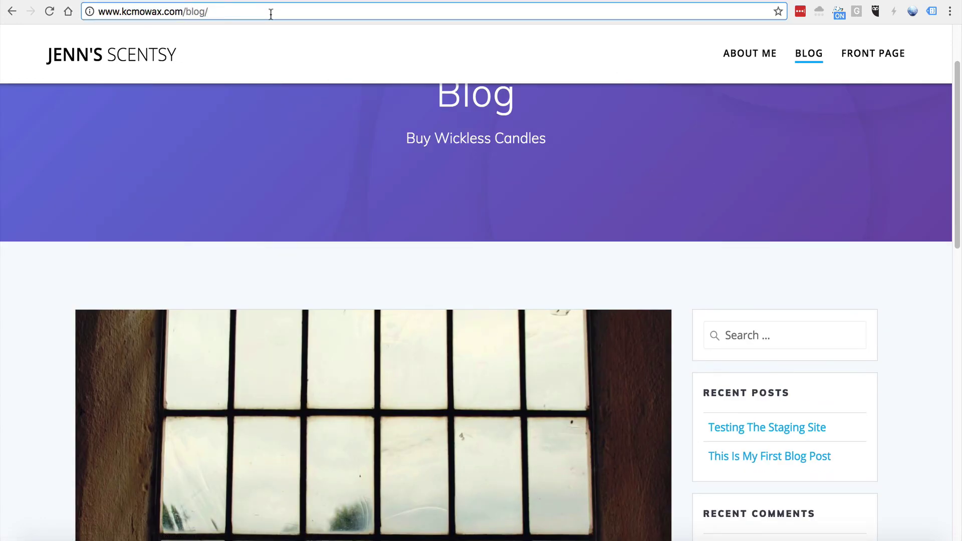
{"action": "key", "text": "BackSpace"}
{"action": "key", "text": "BackSpace"}
{"action": "key", "text": "BackSpace"}
{"action": "key", "text": "BackSpace"}
{"action": "key", "text": "BackSpace"}
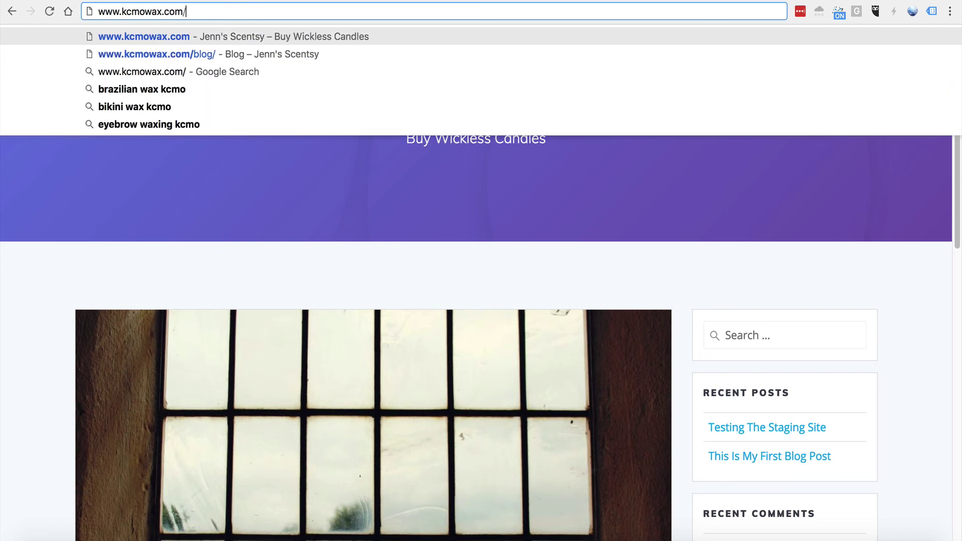
{"action": "type", "text": "wp-admin"}
{"action": "key", "text": "Return"}
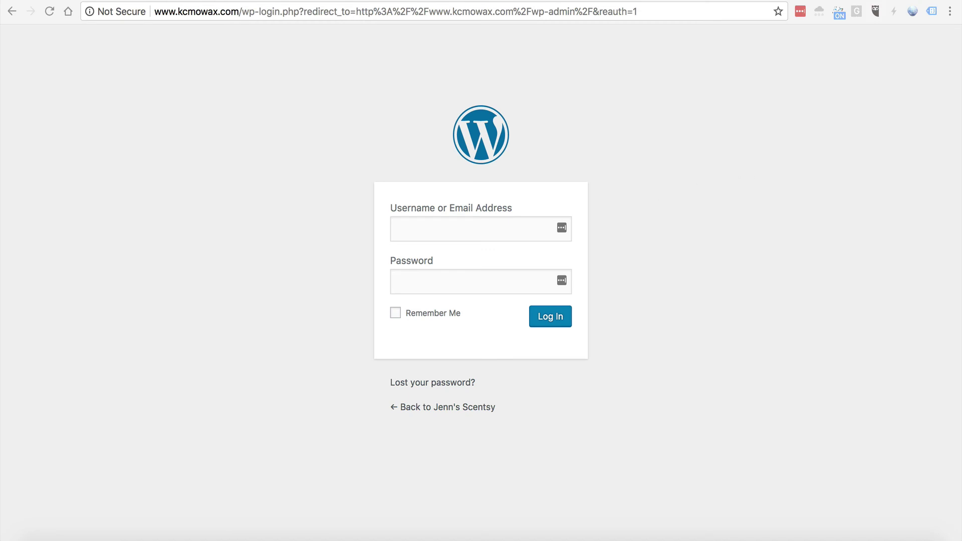
{"action": "left_click", "coordinate": [415, 236]}
{"action": "right_click", "coordinate": [415, 234]}
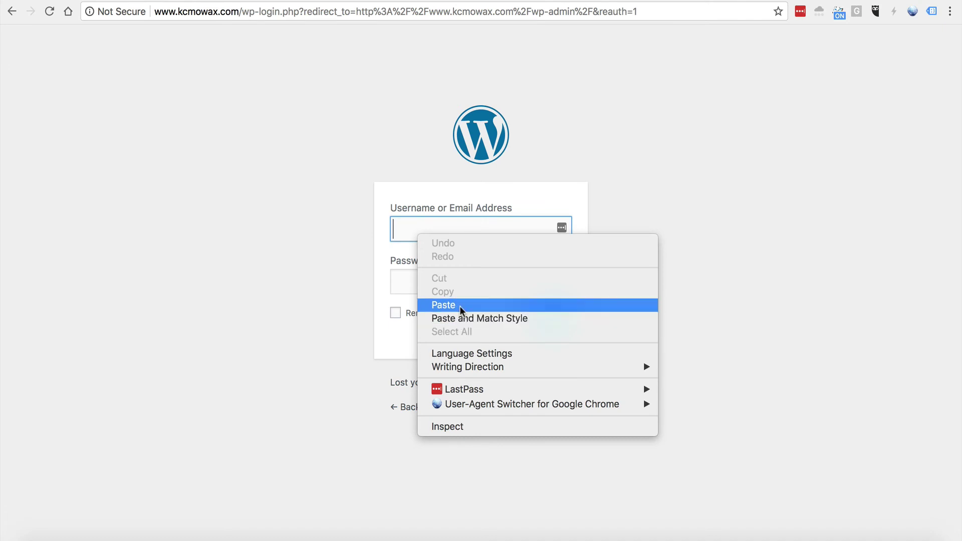
{"action": "left_click", "coordinate": [459, 306]}
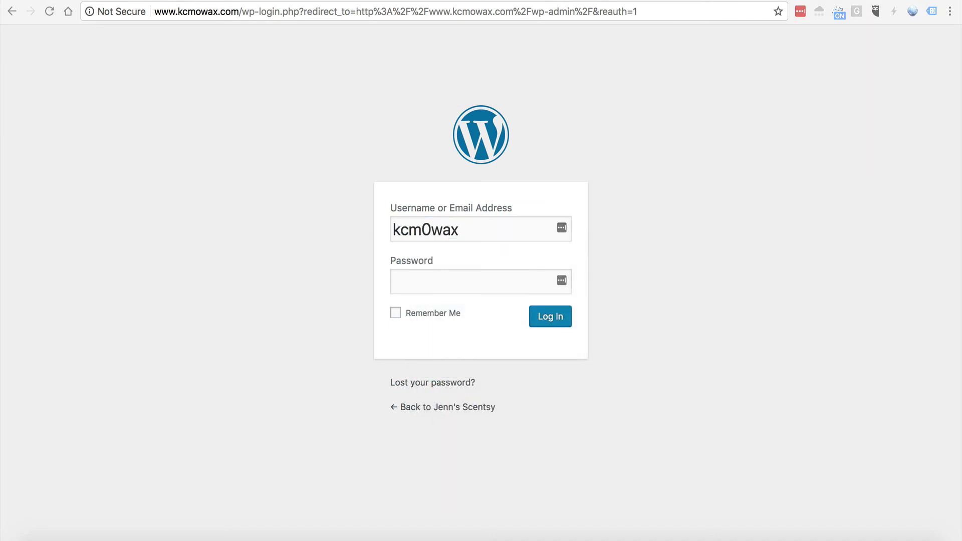
{"action": "left_click", "coordinate": [469, 281]}
{"action": "right_click", "coordinate": [472, 278]}
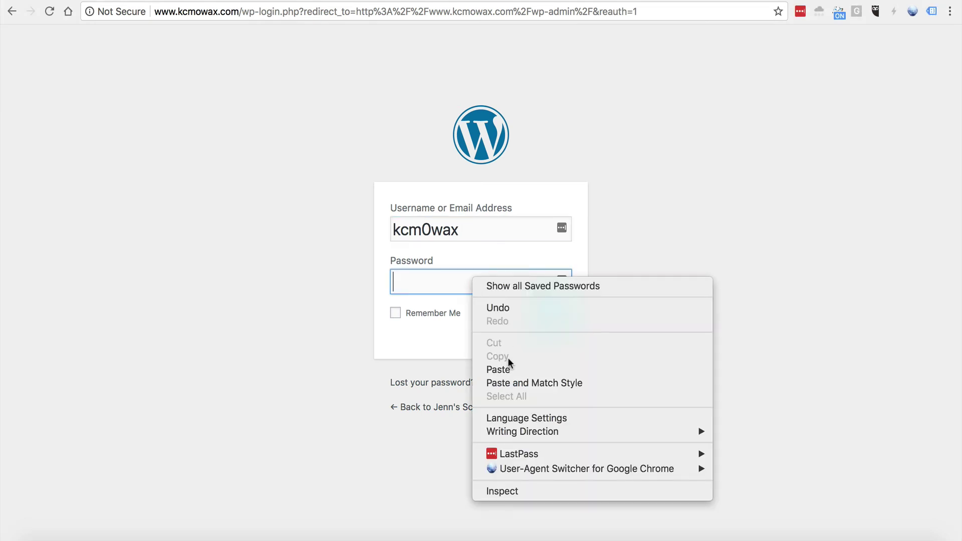
{"action": "left_click", "coordinate": [499, 367]}
{"action": "left_click", "coordinate": [558, 320]}
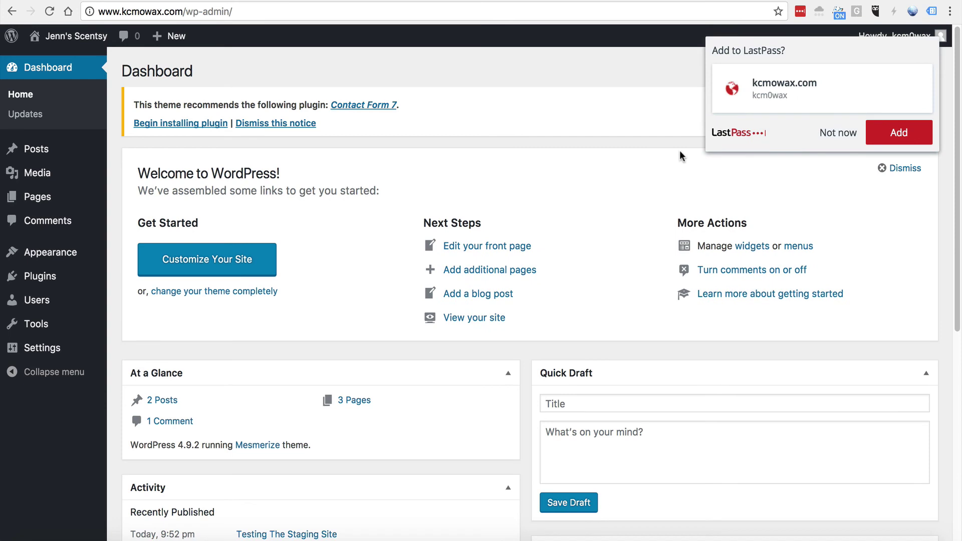
{"action": "left_click", "coordinate": [831, 133]}
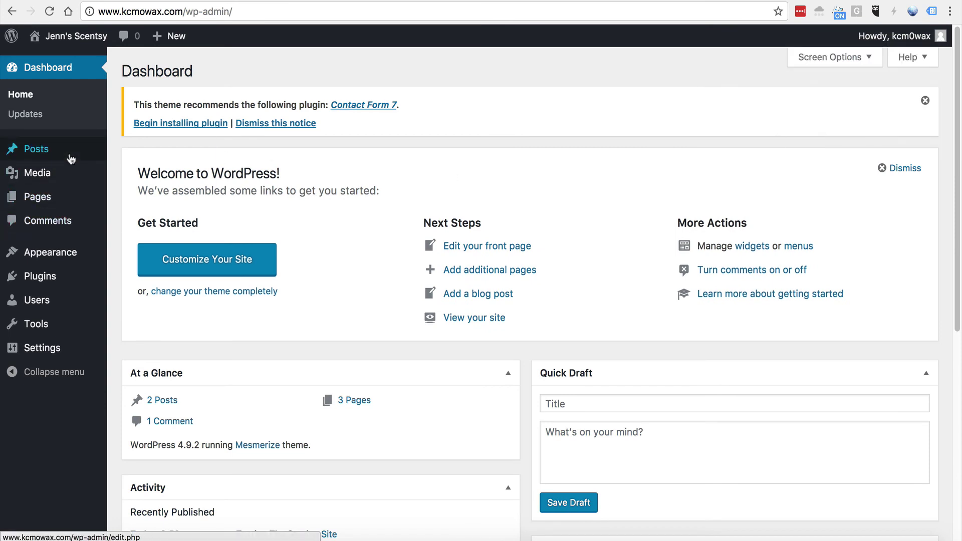
{"action": "mouse_move", "coordinate": [36, 149]}
{"action": "left_click", "coordinate": [166, 152]}
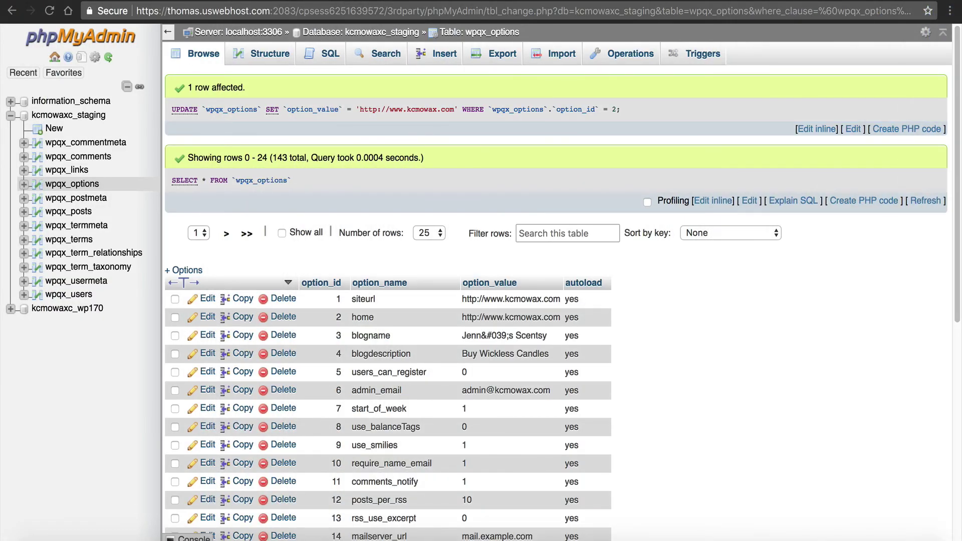
Delete the staging.kcmowax.com subdomain on the Subdomains page, then go back to the cPanel dashboard.
{"action": "key", "text": "ctrl+w"}
{"action": "left_click", "coordinate": [85, 43]}
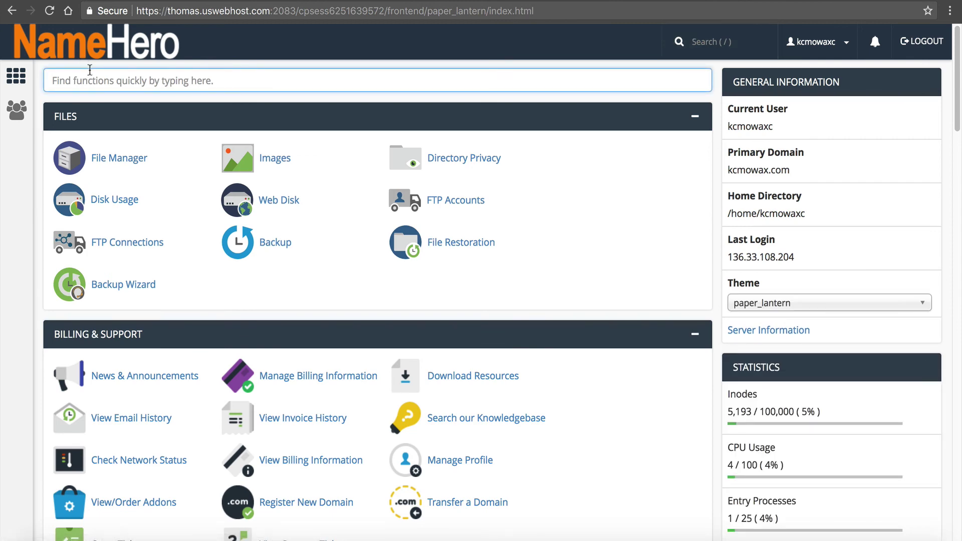
{"action": "type", "text": "sub"}
{"action": "left_click", "coordinate": [118, 158]}
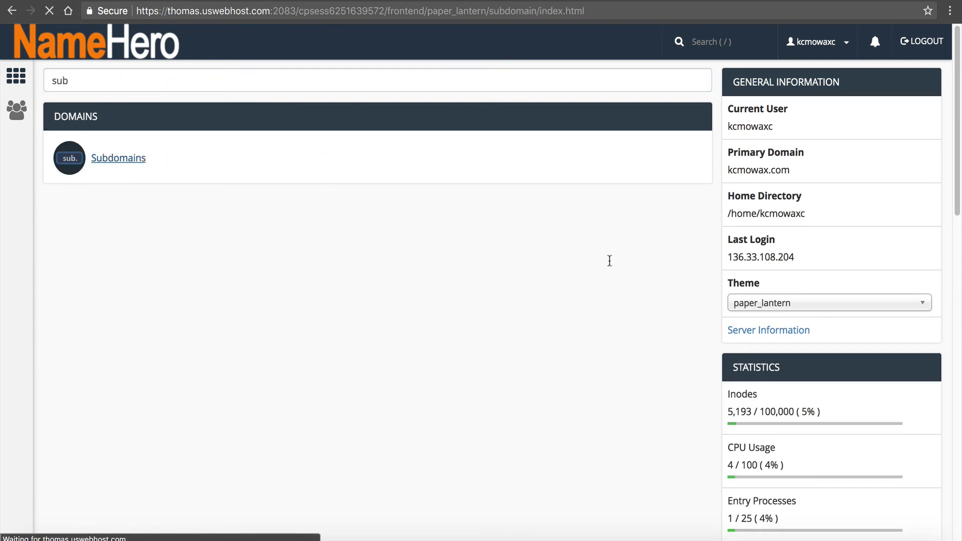
{"action": "scroll", "coordinate": [581, 275], "scroll_direction": "down", "scroll_amount": 2}
{"action": "left_click", "coordinate": [645, 433]}
{"action": "left_click", "coordinate": [88, 157]}
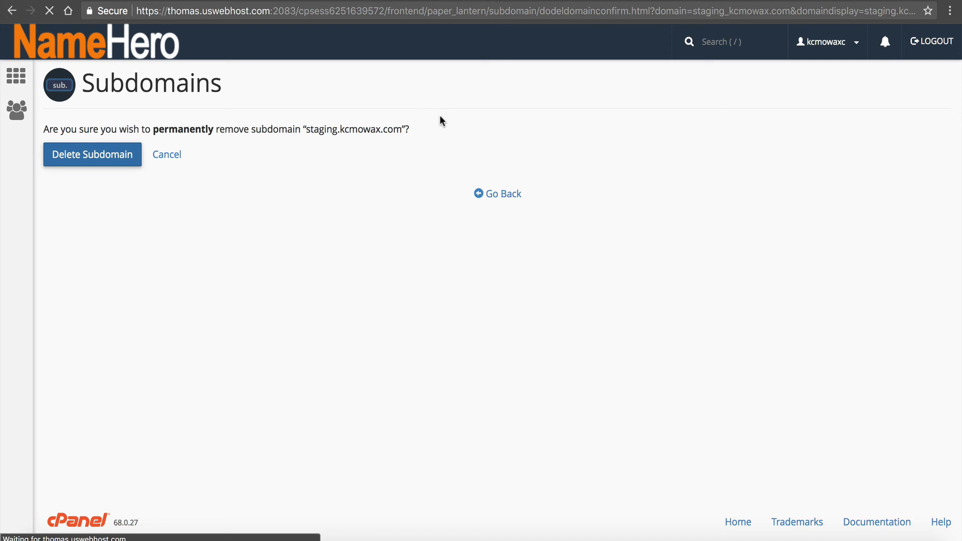
{"action": "left_click", "coordinate": [521, 188]}
{"action": "left_click", "coordinate": [172, 63]}
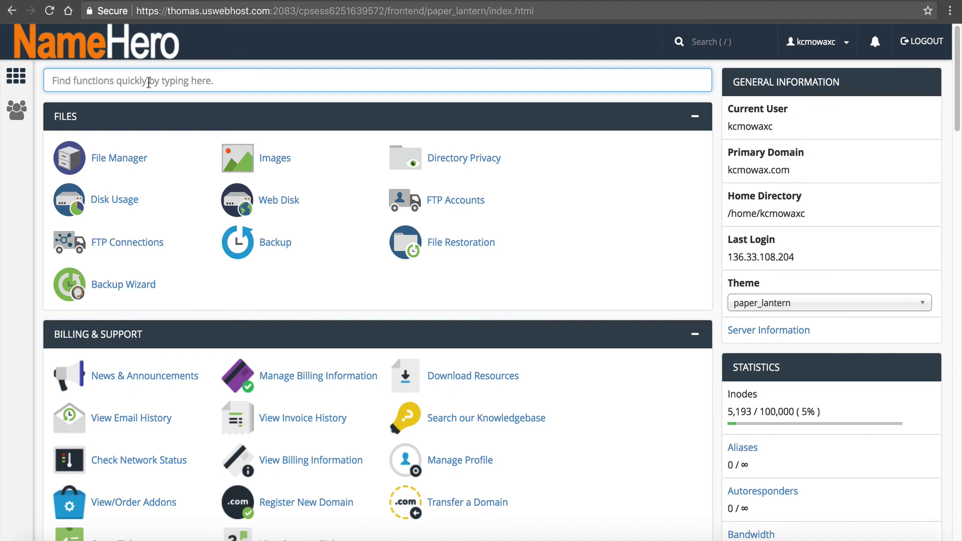
In MySQL Databases, delete the old 2.25 MB kcmowaxc_wp170 database, keeping kcmowaxc_staging.
{"action": "type", "text": "mysq"}
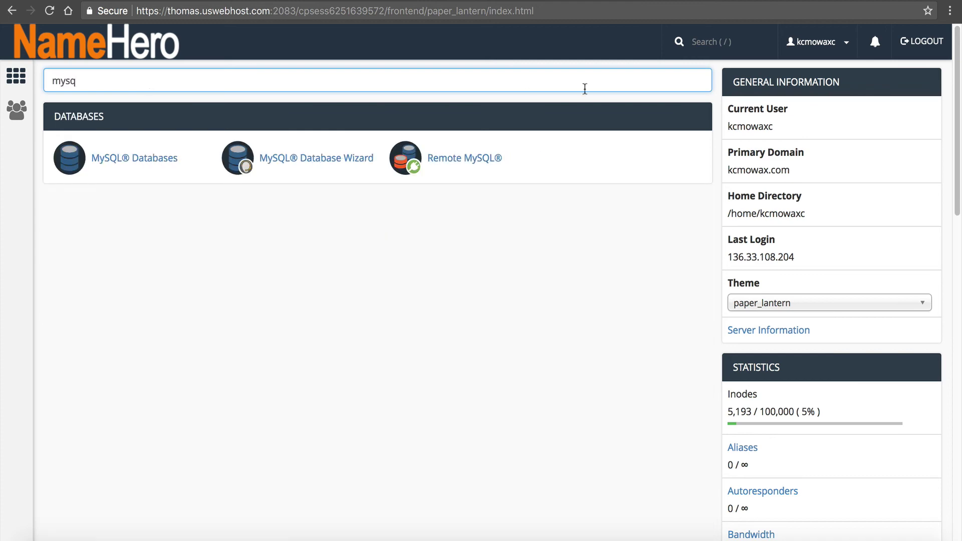
{"action": "left_click", "coordinate": [103, 152]}
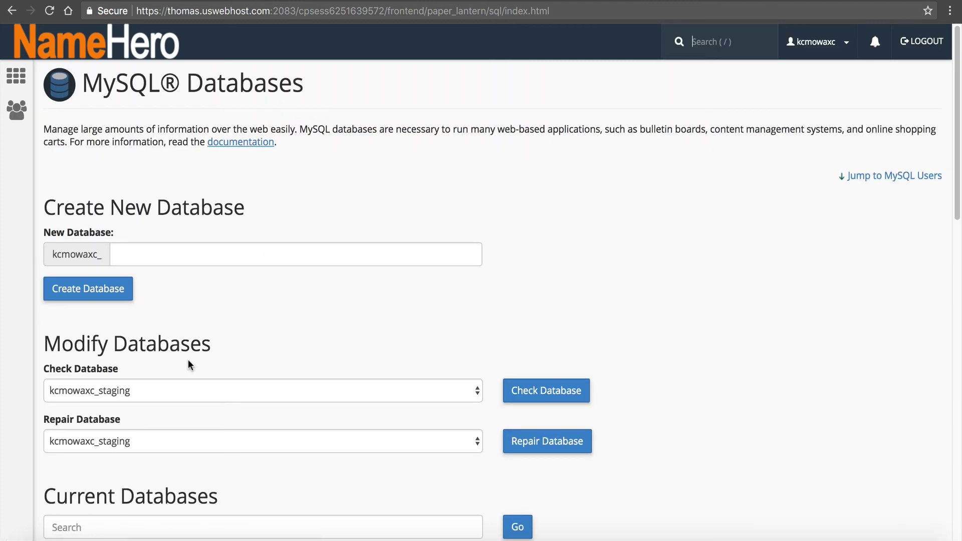
{"action": "scroll", "coordinate": [186, 361], "scroll_direction": "down", "scroll_amount": 5}
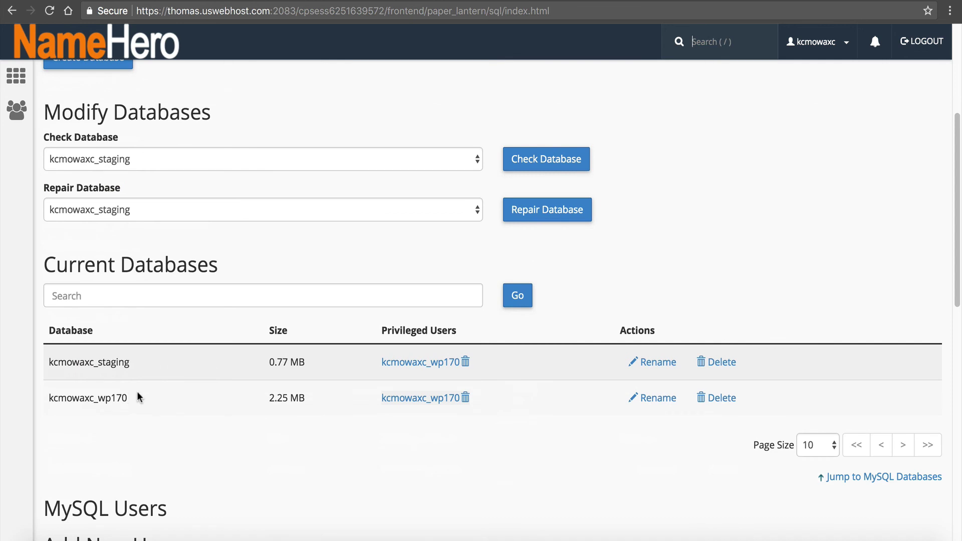
{"action": "left_click_drag", "start_coordinate": [137, 396], "coordinate": [49, 395]}
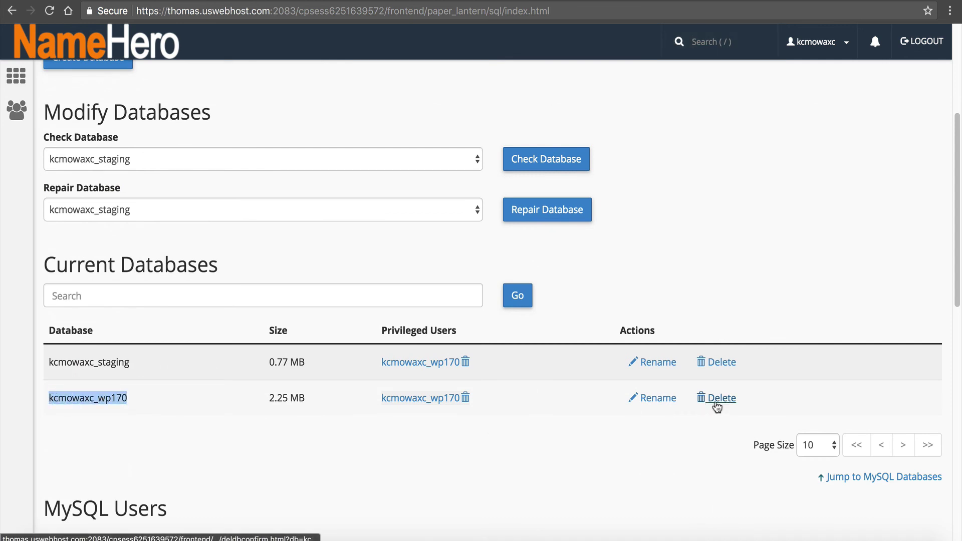
{"action": "left_click_drag", "start_coordinate": [306, 362], "coordinate": [276, 362]}
{"action": "left_click", "coordinate": [269, 365]}
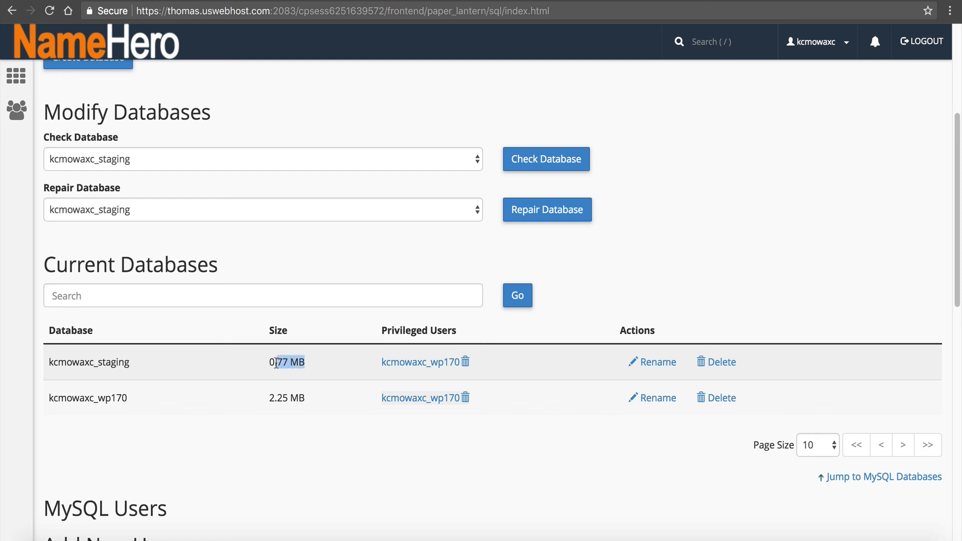
{"action": "left_click", "coordinate": [284, 393]}
{"action": "left_click", "coordinate": [720, 398]}
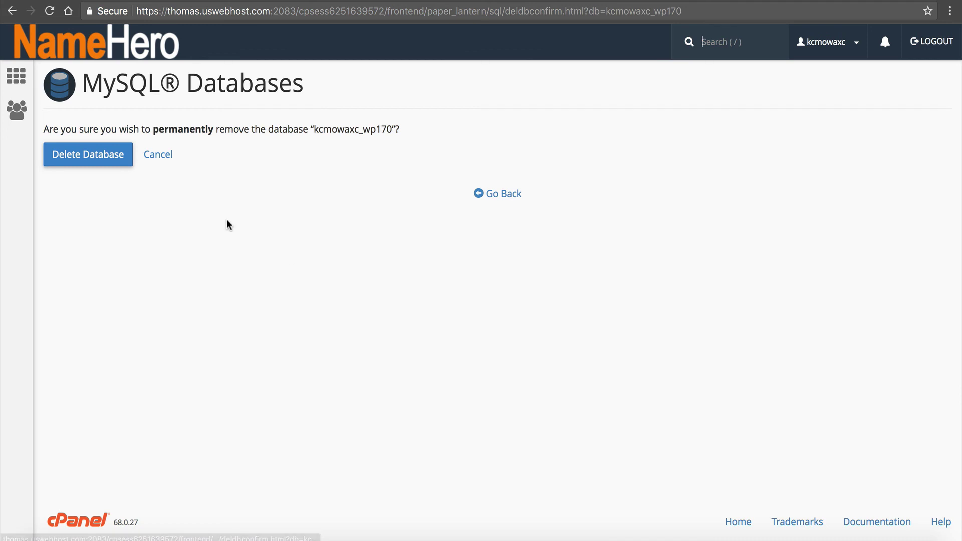
{"action": "left_click", "coordinate": [122, 154]}
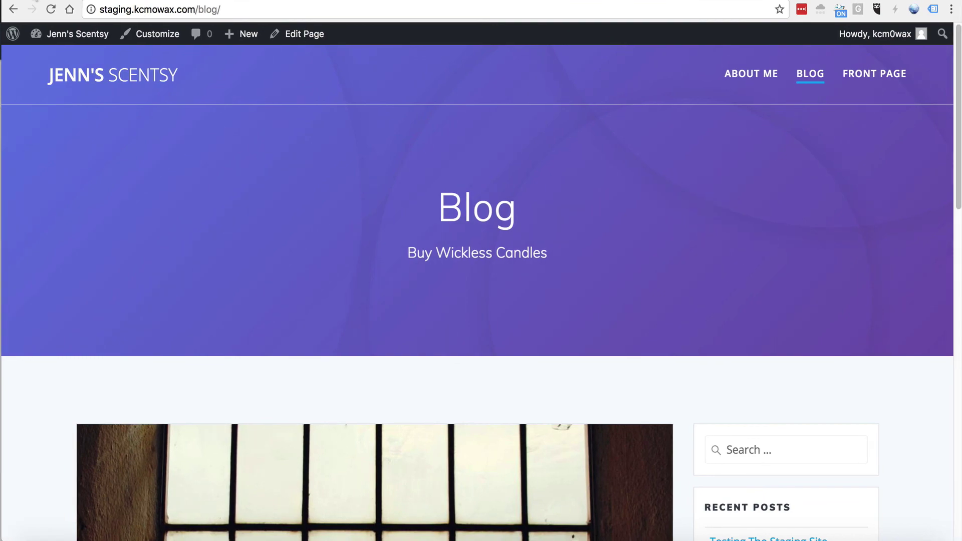
{"action": "key", "text": "super+r"}
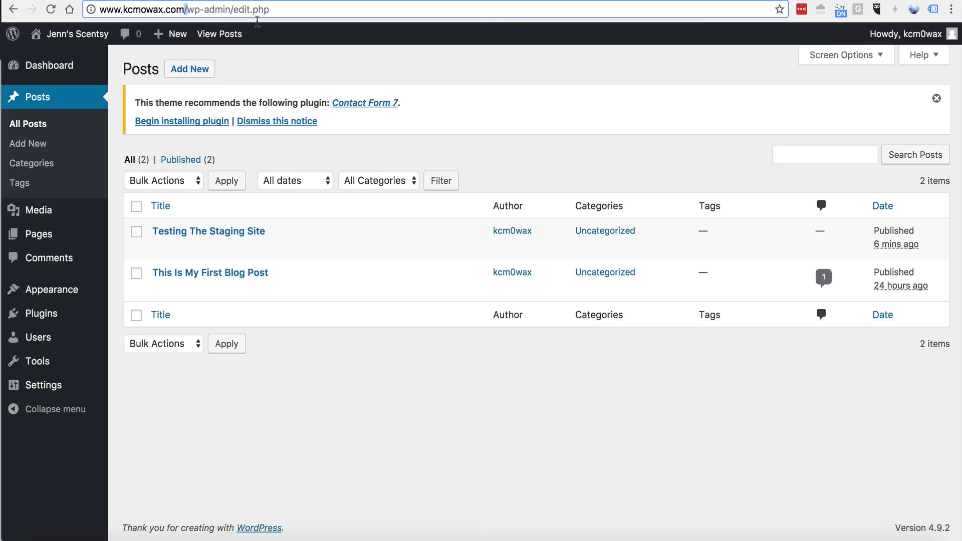
{"action": "left_click_drag", "start_coordinate": [269, 9], "coordinate": [187, 9]}
{"action": "key", "text": "BackSpace"}
{"action": "key", "text": "Return"}
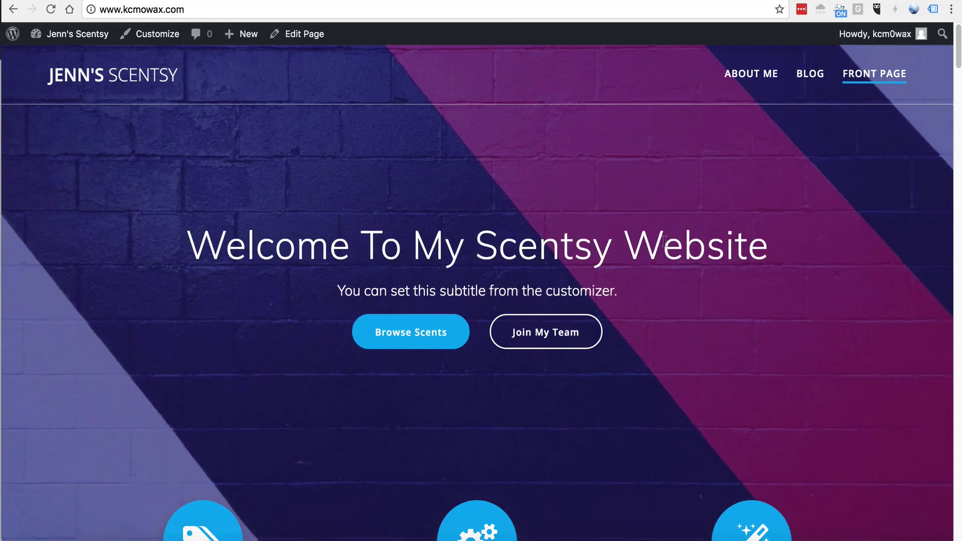